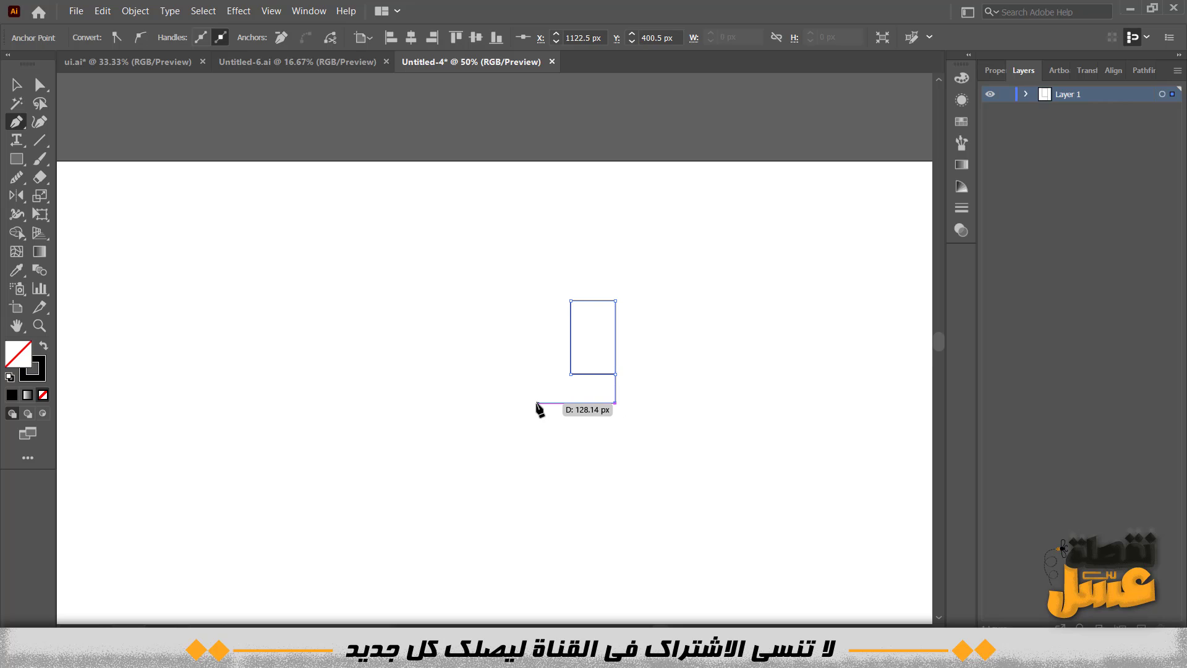
Continue the pen path leftward into a lower rectangular loop whose line crosses the baseline and ends in a short hooked tail
left_click(490, 403)
left_click(490, 345)
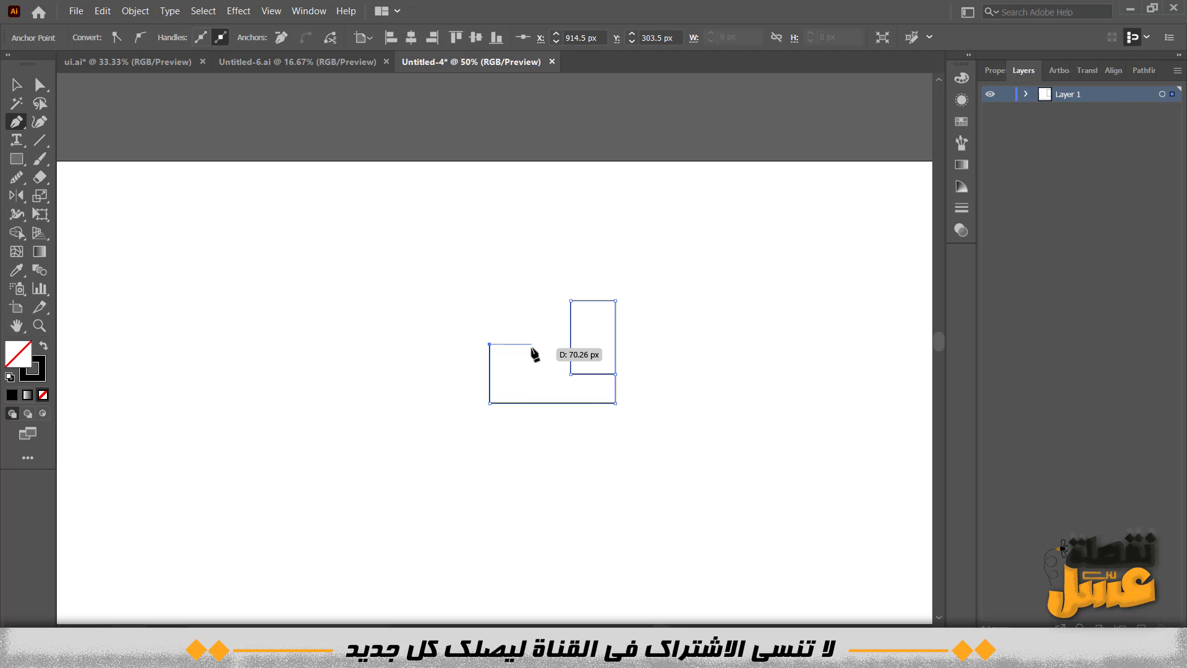
left_click(532, 344)
left_click(531, 442)
left_click(490, 442)
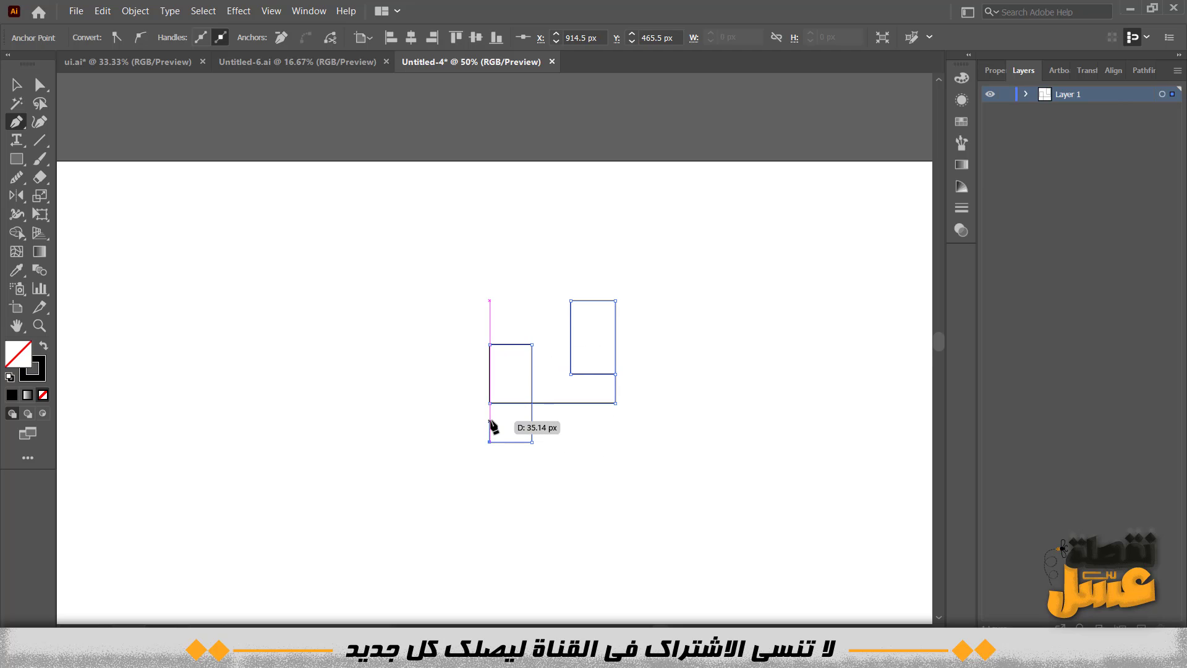
left_click(490, 419)
Set the stroke weight of the whole letter path to 14 pt
left_click(19, 87)
left_click_drag(345, 482, 705, 246)
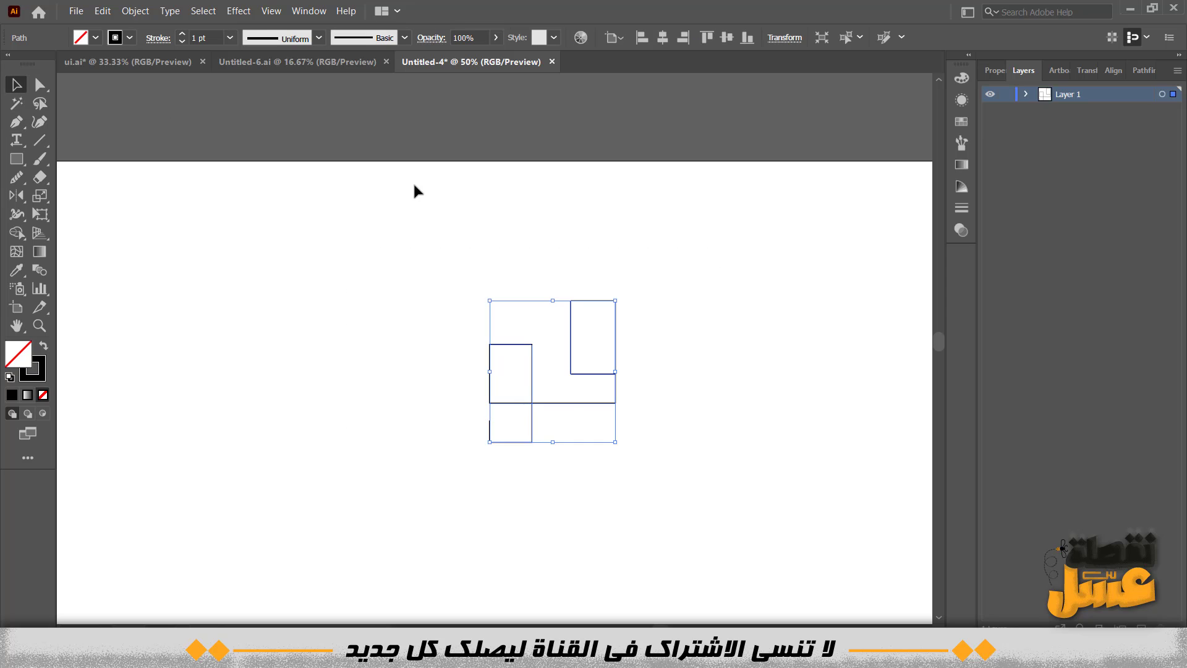
left_click(413, 181)
left_click(490, 433)
left_click(182, 34)
left_click(182, 34)
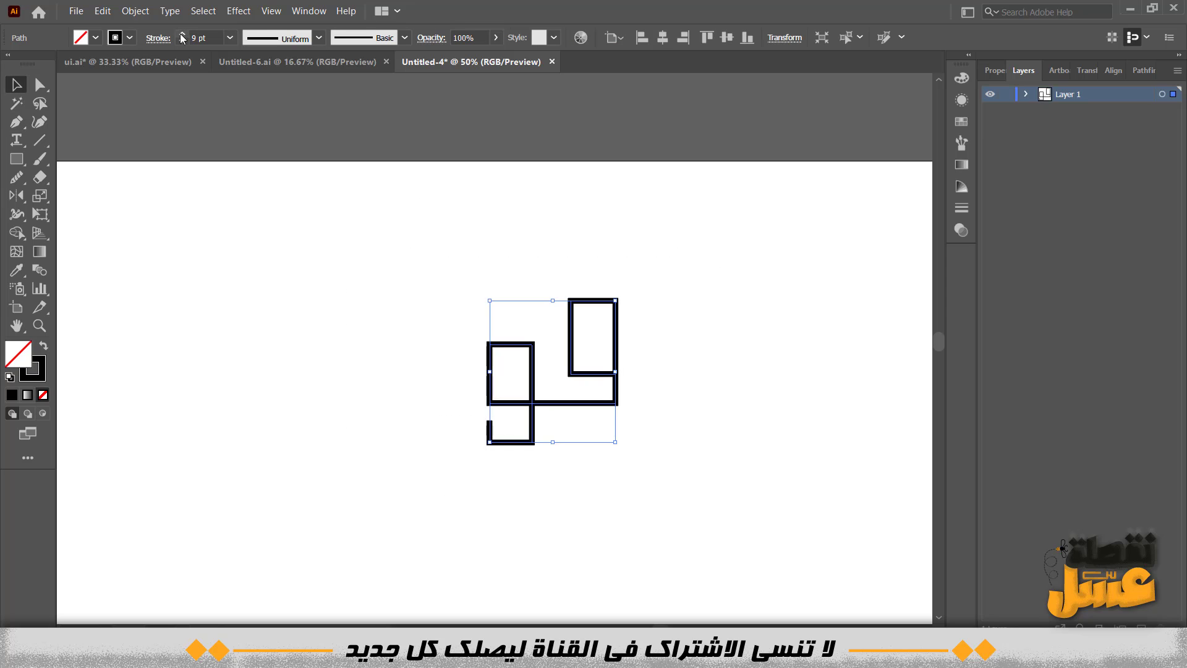
left_click(181, 34)
left_click(229, 38)
Give the letter path's stroke round caps and round corner joins, and deselect it
left_click(159, 38)
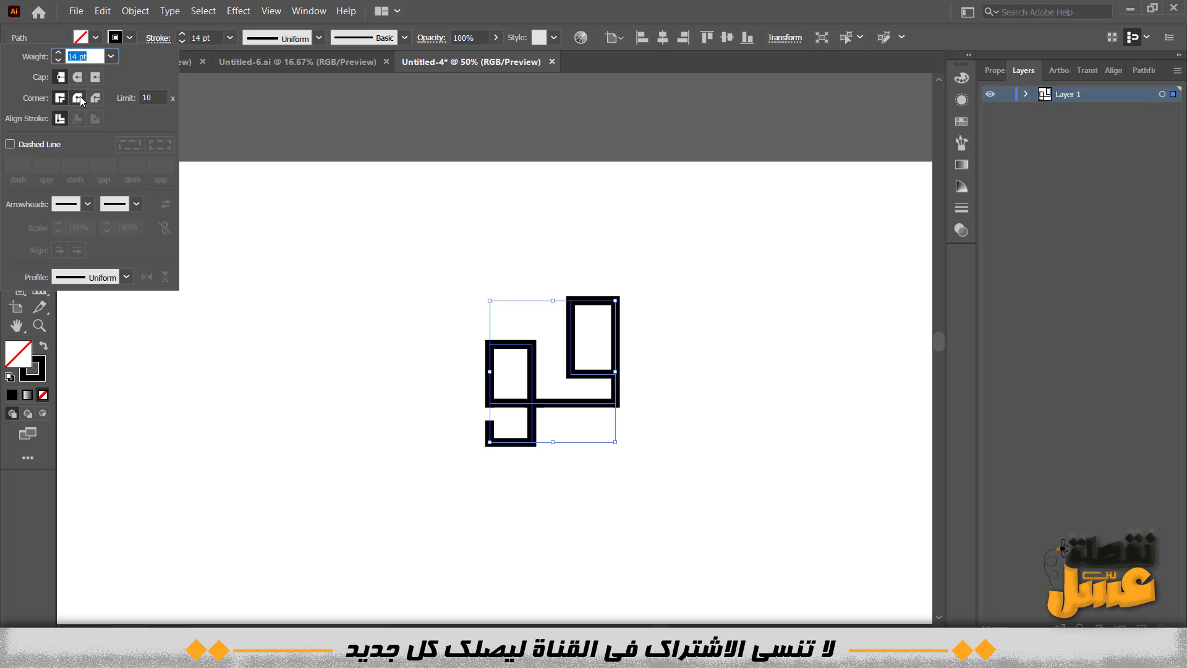
left_click(78, 96)
left_click(546, 463)
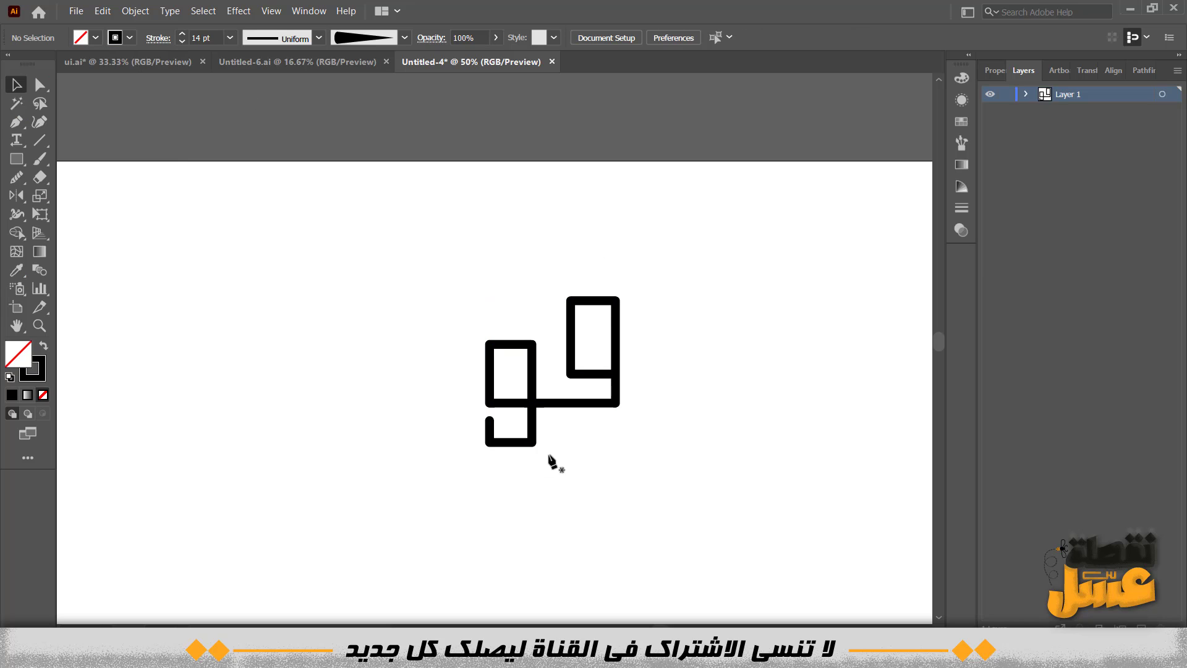
key("m")
left_click_drag(559, 442, 686, 190)
key("ctrl+z")
Shift the anchors of the right-hand loop left, bringing it closer to the lower-left loop
key("a")
left_click_drag(559, 438, 685, 183)
key("Left")
key("Left")
key("Left")
key("Left")
key("Left")
key("Left")
key("Left")
key("Left")
key("Left")
key("Left")
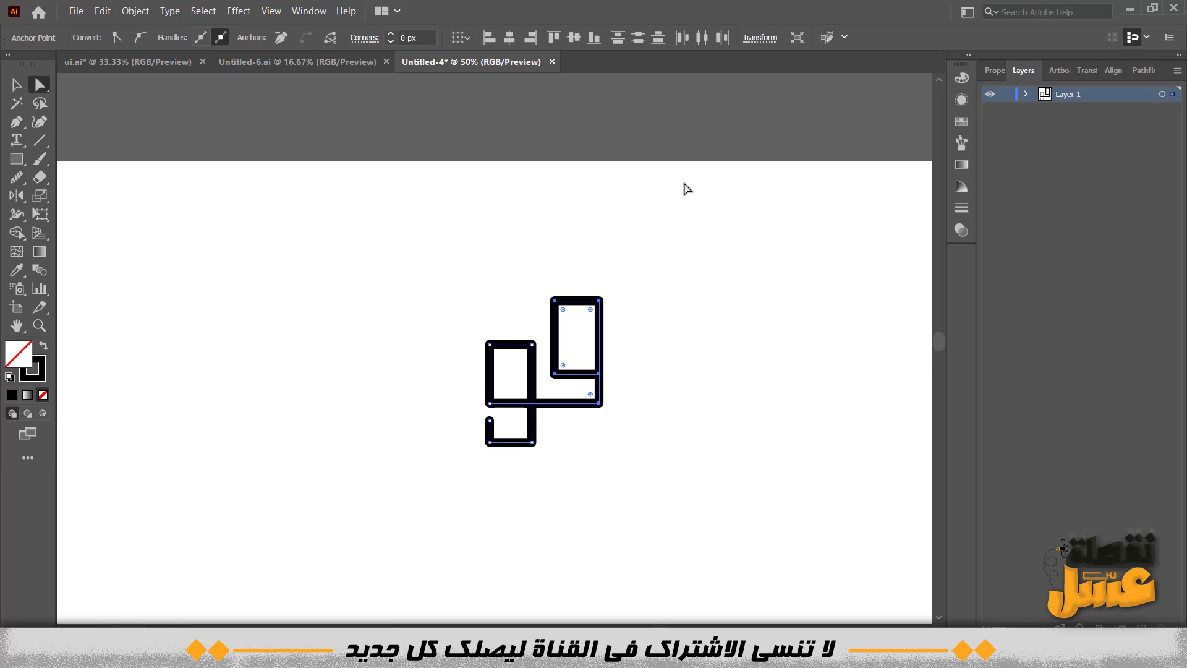
key("Left")
Lower the right-hand rectangular loop's anchors slightly toward the horizontal baseline
left_click_drag(638, 261, 546, 388)
key("Down")
key("Down")
key("Down")
key("Down")
key("Down")
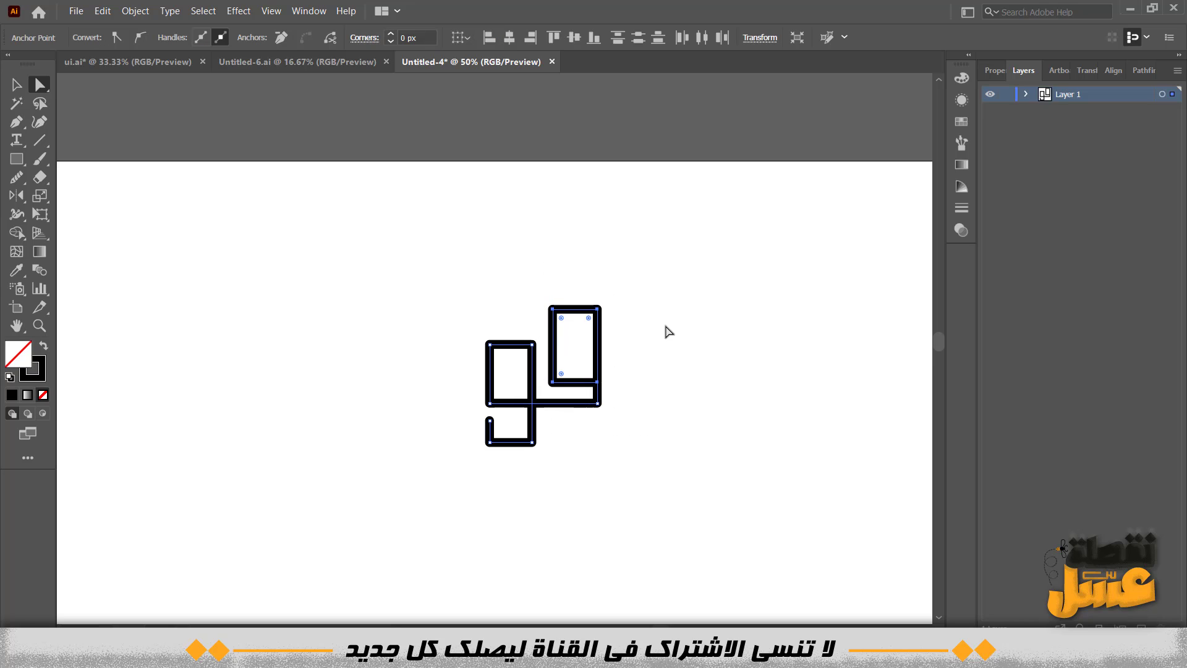
left_click(668, 332)
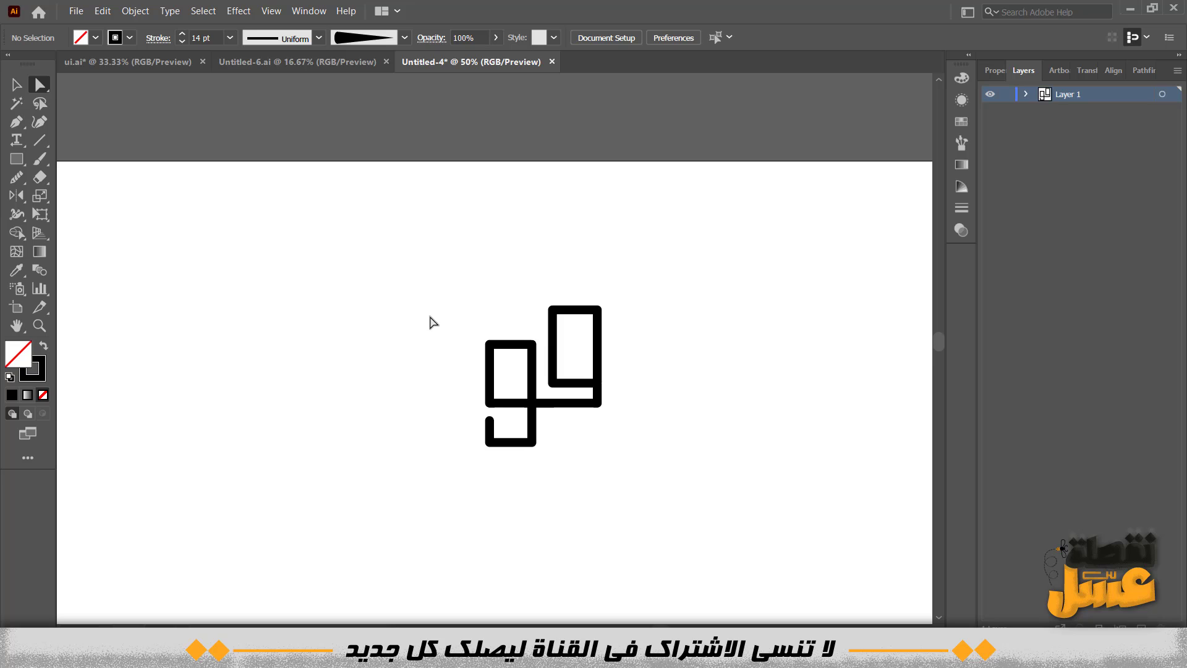
Increase the stroke weight of the two-loop letter path to 25 pt
left_click_drag(441, 467, 675, 228)
left_click(185, 33)
left_click(184, 34)
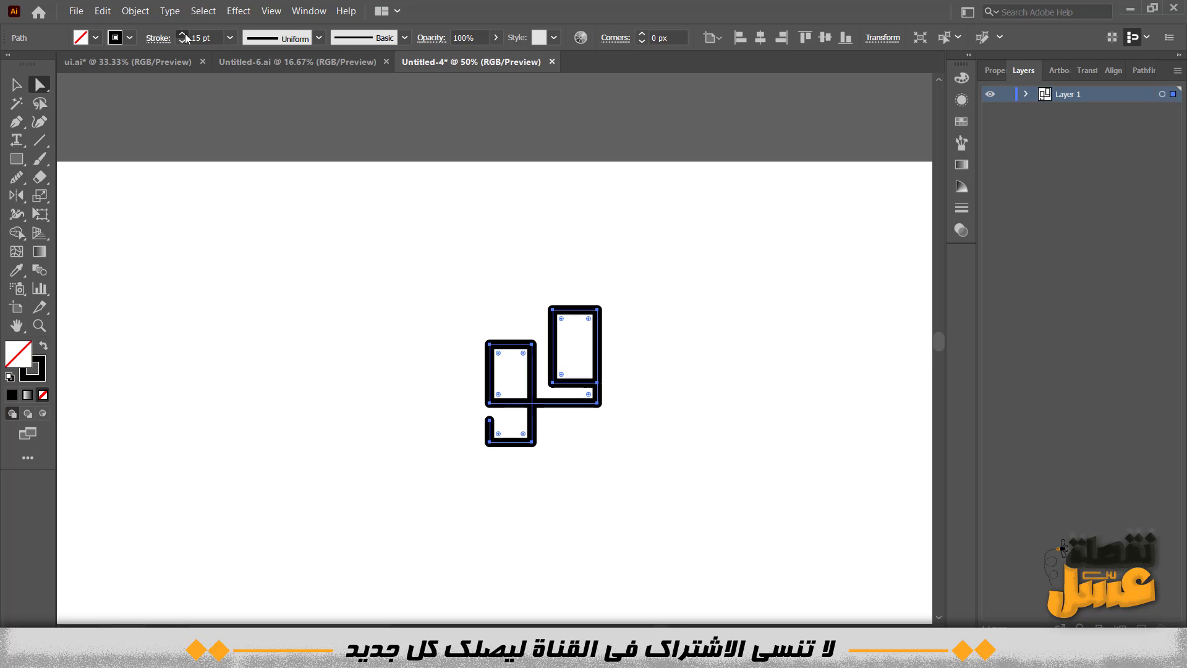
left_click(184, 34)
left_click(185, 33)
left_click(185, 34)
left_click(185, 33)
left_click(184, 33)
left_click(184, 34)
left_click(316, 322)
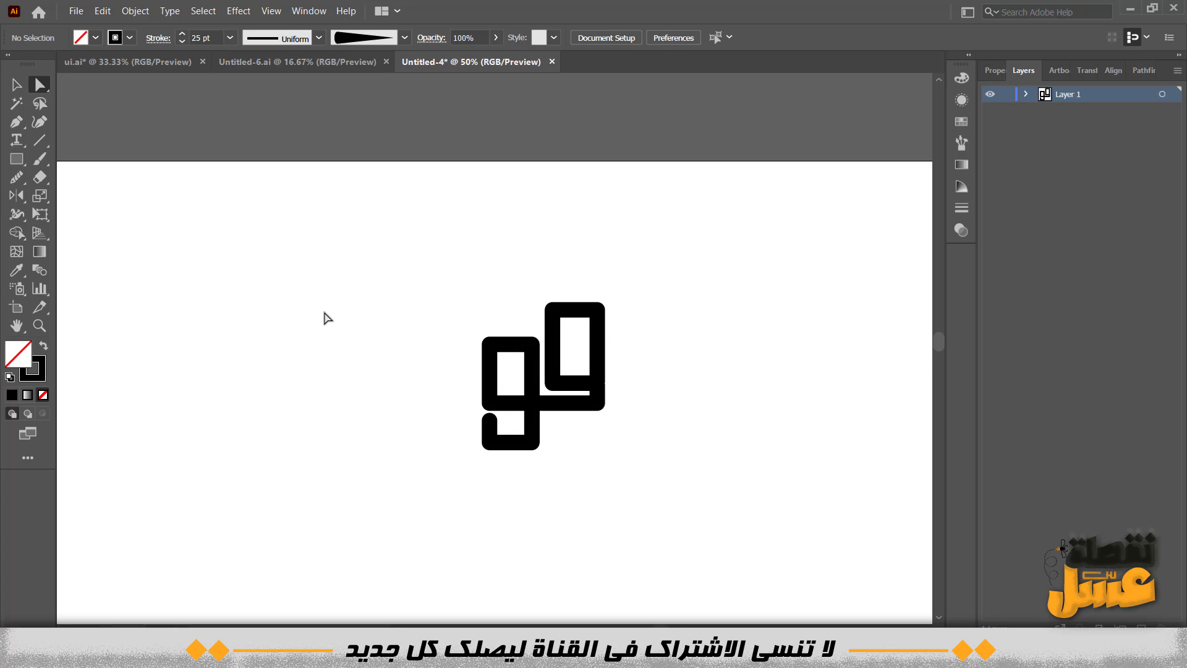
Draw a new path left of the loops: a tall vertical stem continuing into a 45° zigzag that ends in an open hook
key("p")
left_click(459, 246)
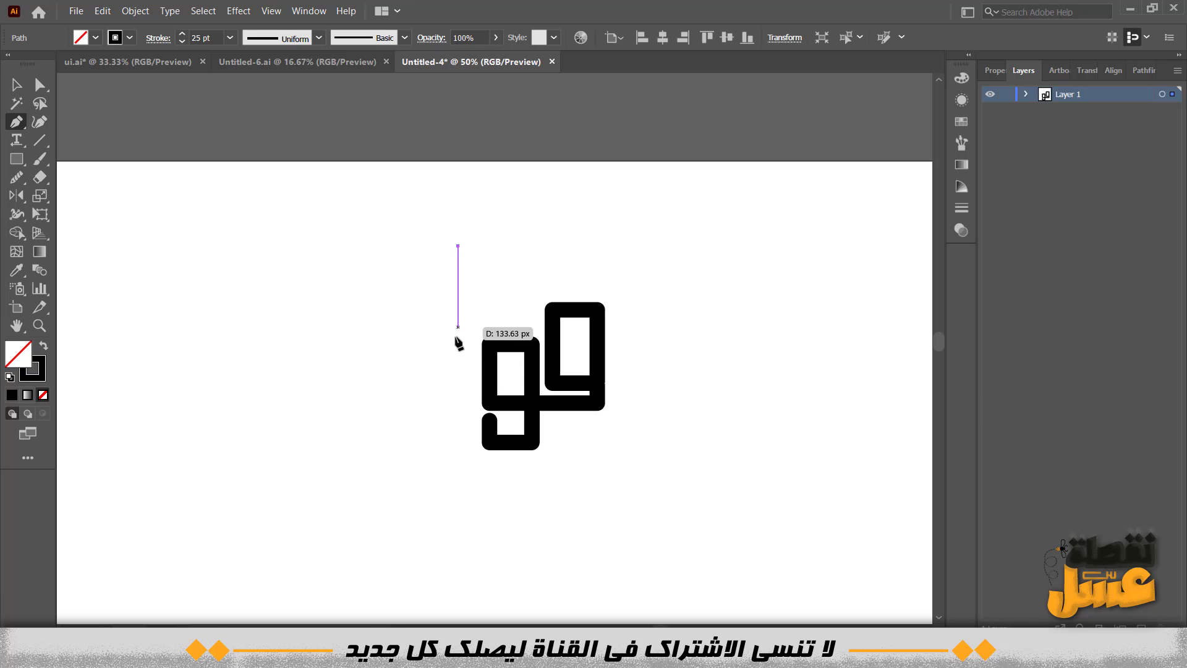
left_click(460, 442, "shift")
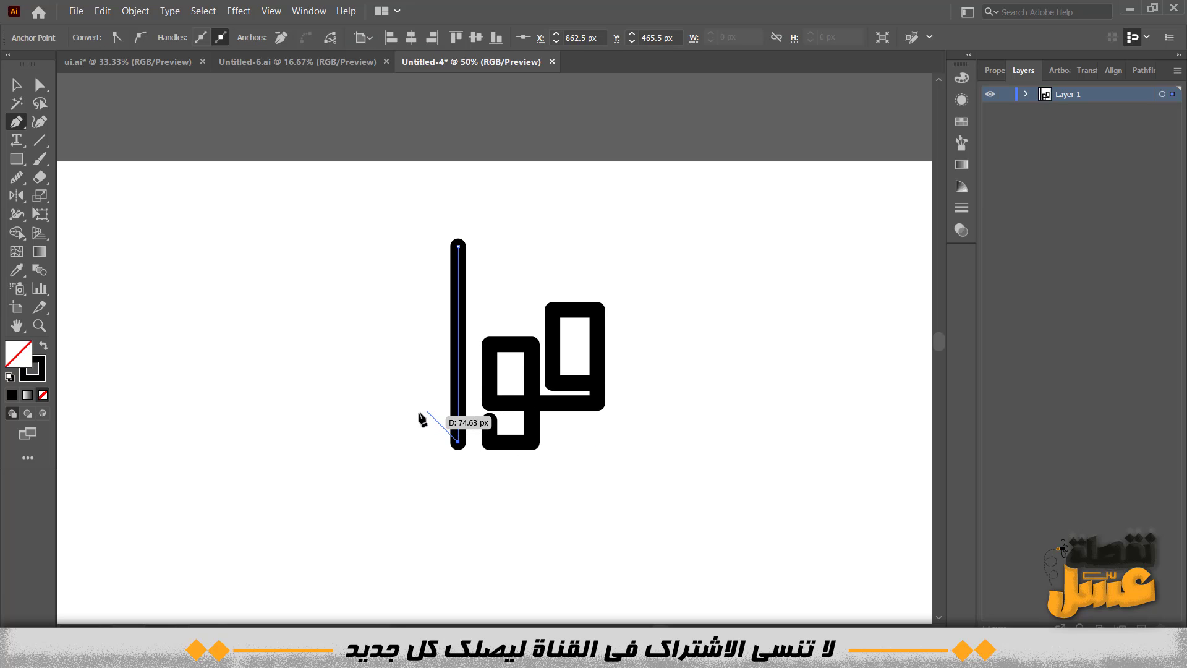
left_click(398, 383)
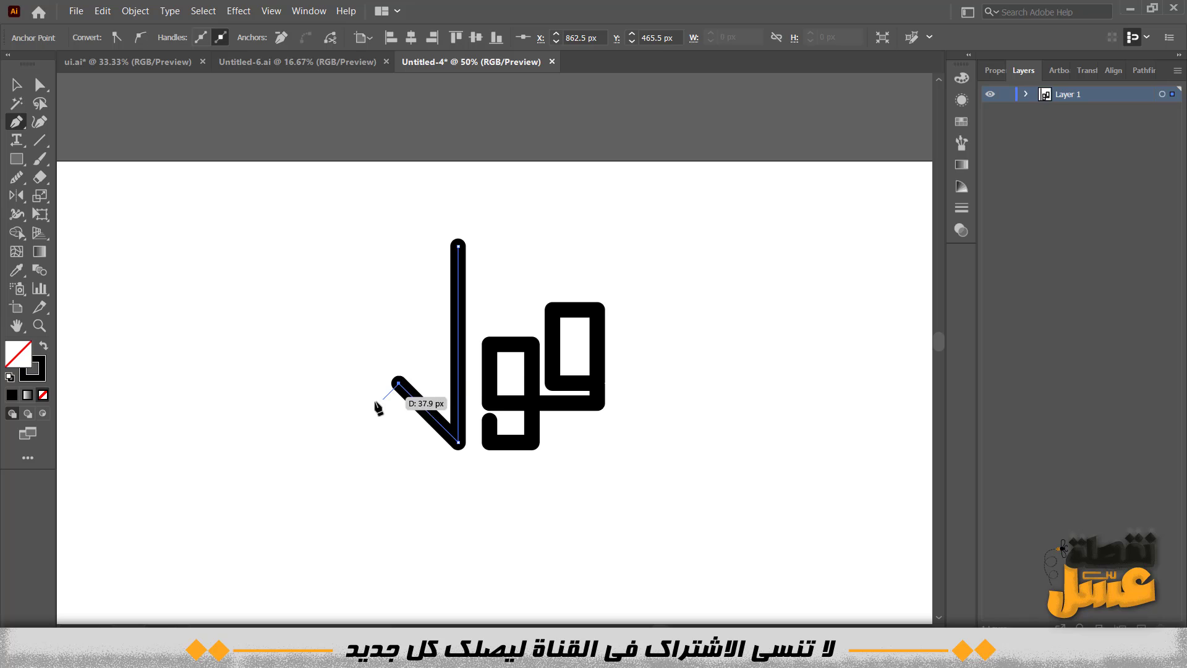
left_click(369, 414)
left_click(436, 481)
left_click(399, 521)
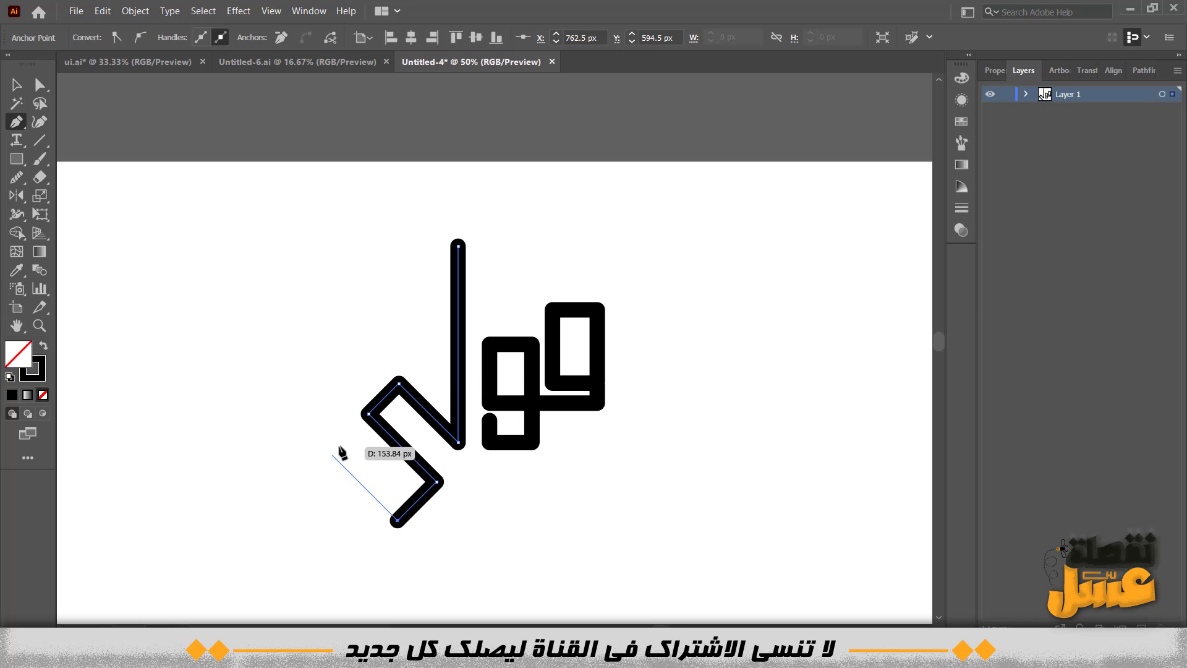
left_click(328, 451)
key("v")
left_click(126, 315)
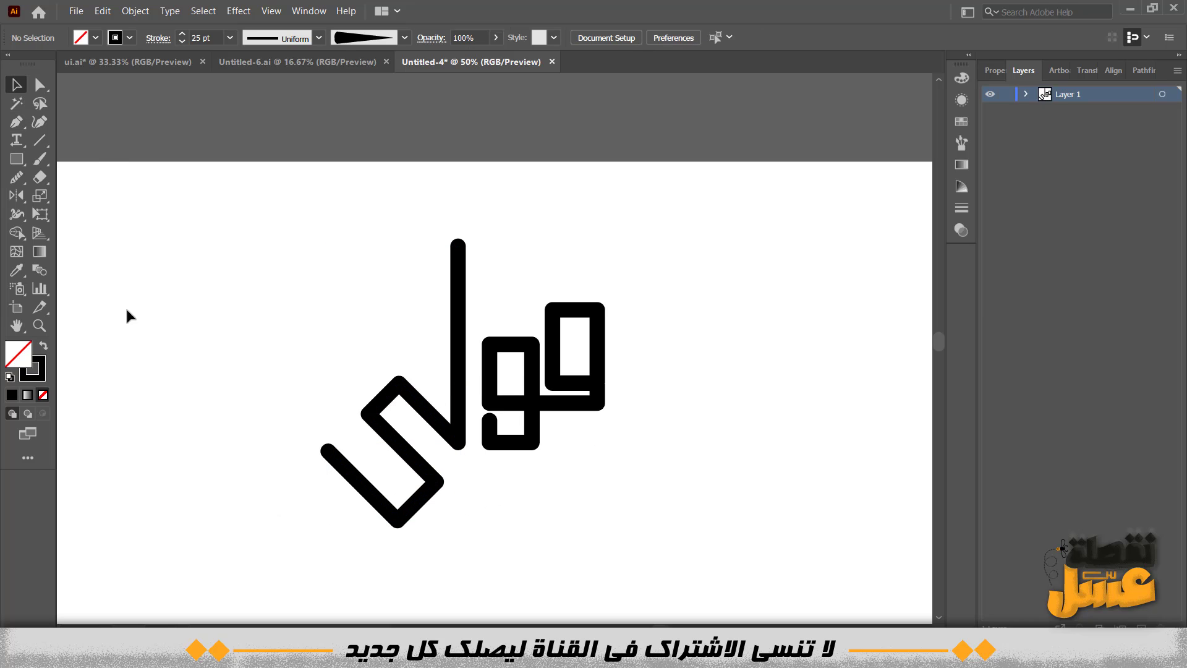
Move the zigzag's open-ended lower segment up and to the right to narrow the hook
left_click_drag(289, 540, 405, 423)
left_click(400, 522)
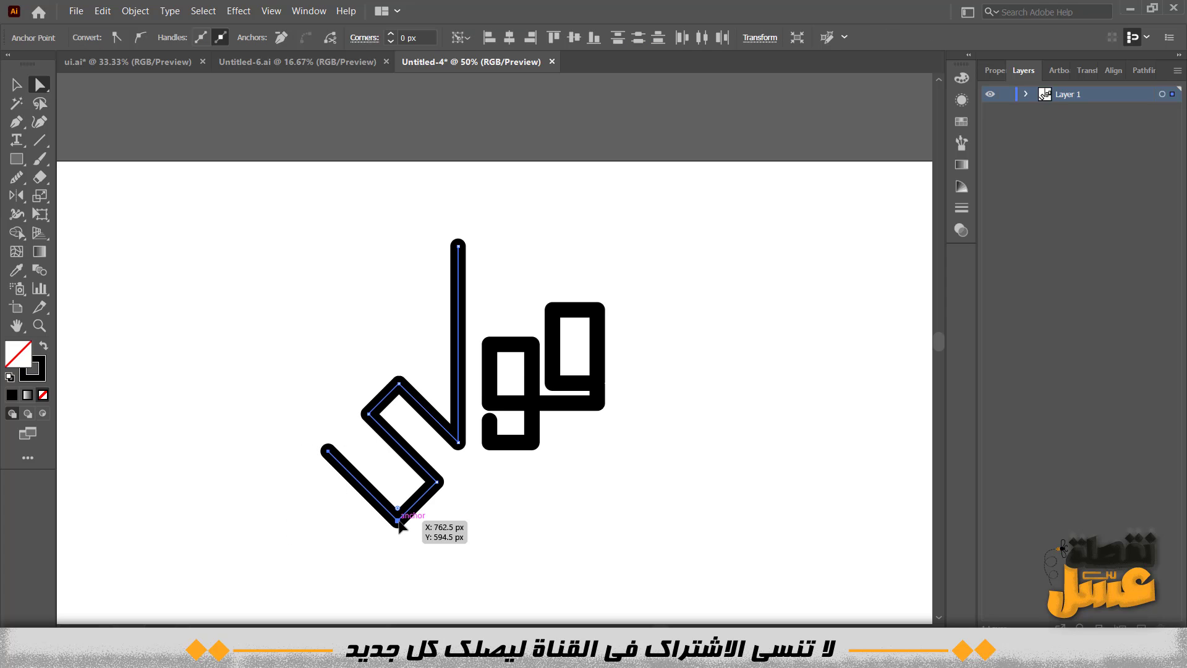
left_click_drag(400, 522, 400, 518)
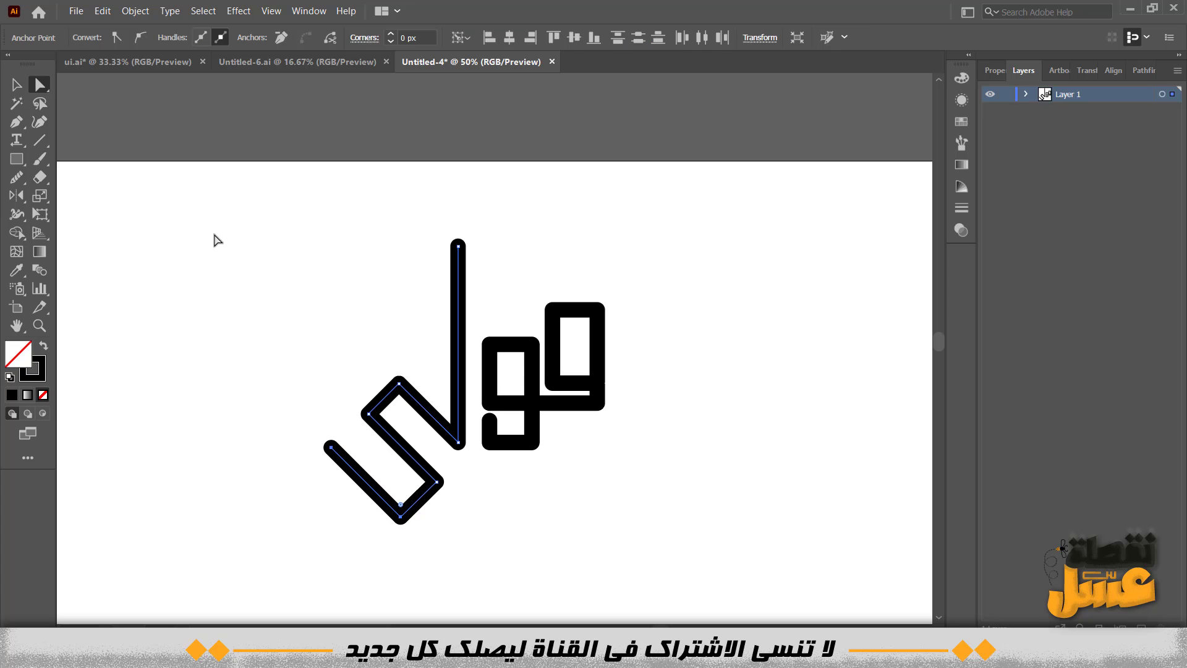
key("shift+Up")
key("shift+Right")
key("shift+Up")
key("shift+Right")
Nudge the zigzag's middle diagonal and lower hook anchors up and right to tighten the letter's spacing
left_click_drag(312, 534, 442, 409)
key("shift+Up")
key("shift+Right")
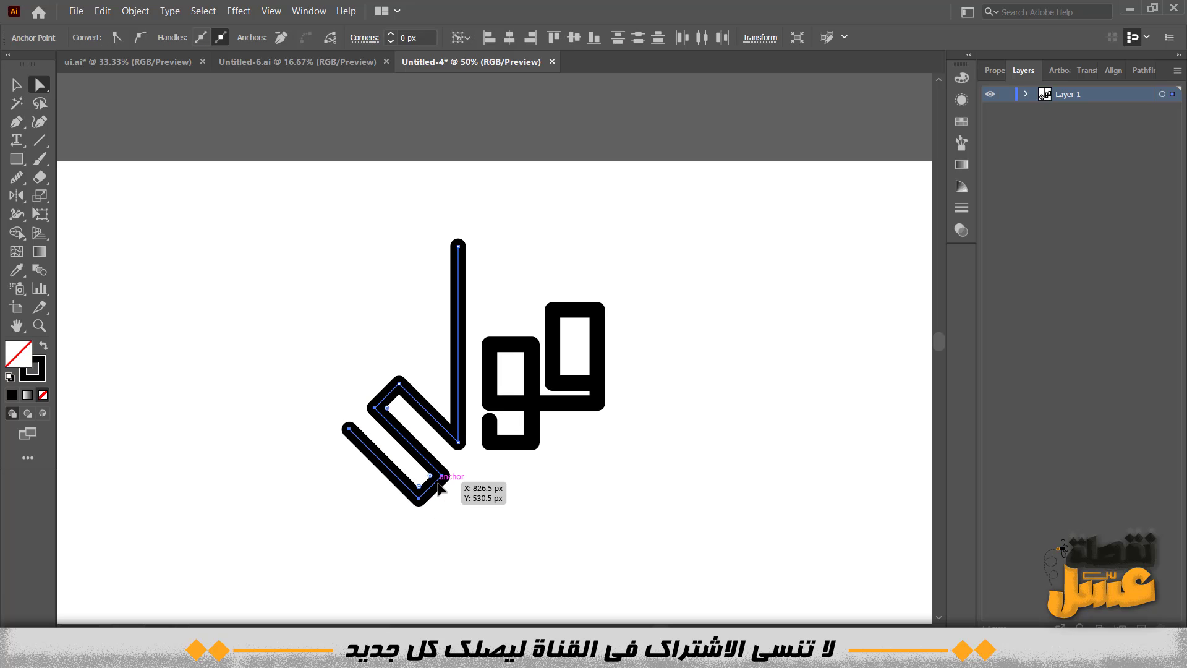
left_click(321, 350)
Round the hook's two bottom corners to a radius of about 27 px and shorten the vertical stem from its upper end
left_click_drag(392, 548, 463, 464)
left_click_drag(430, 476, 336, 406)
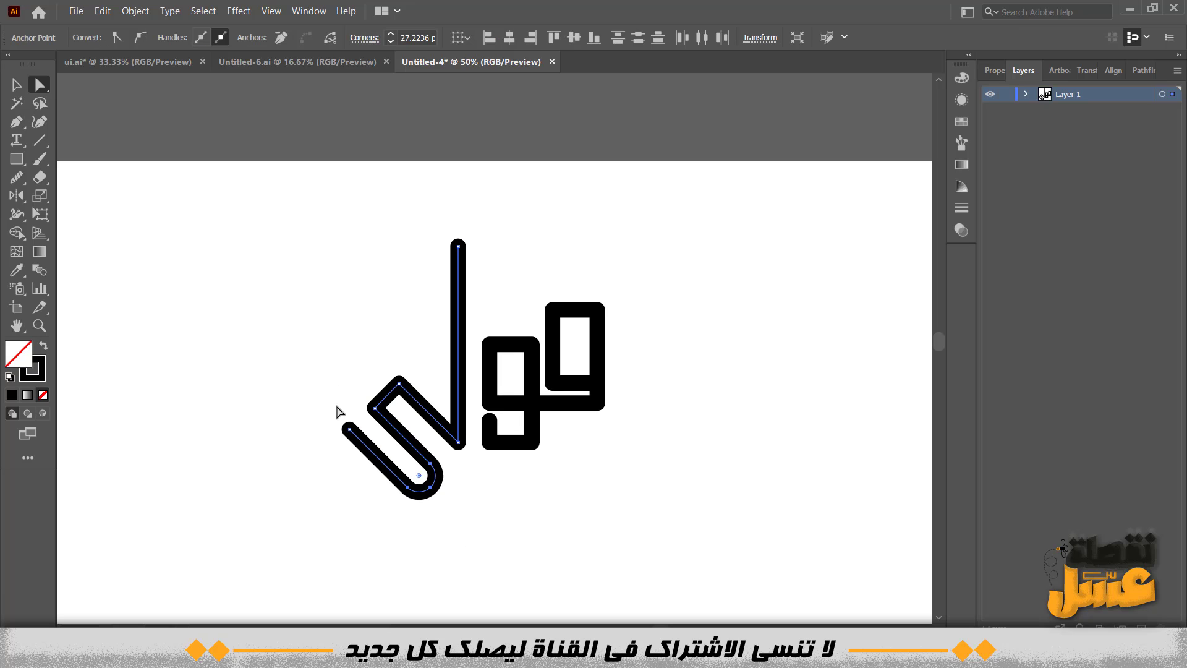
left_click(285, 355)
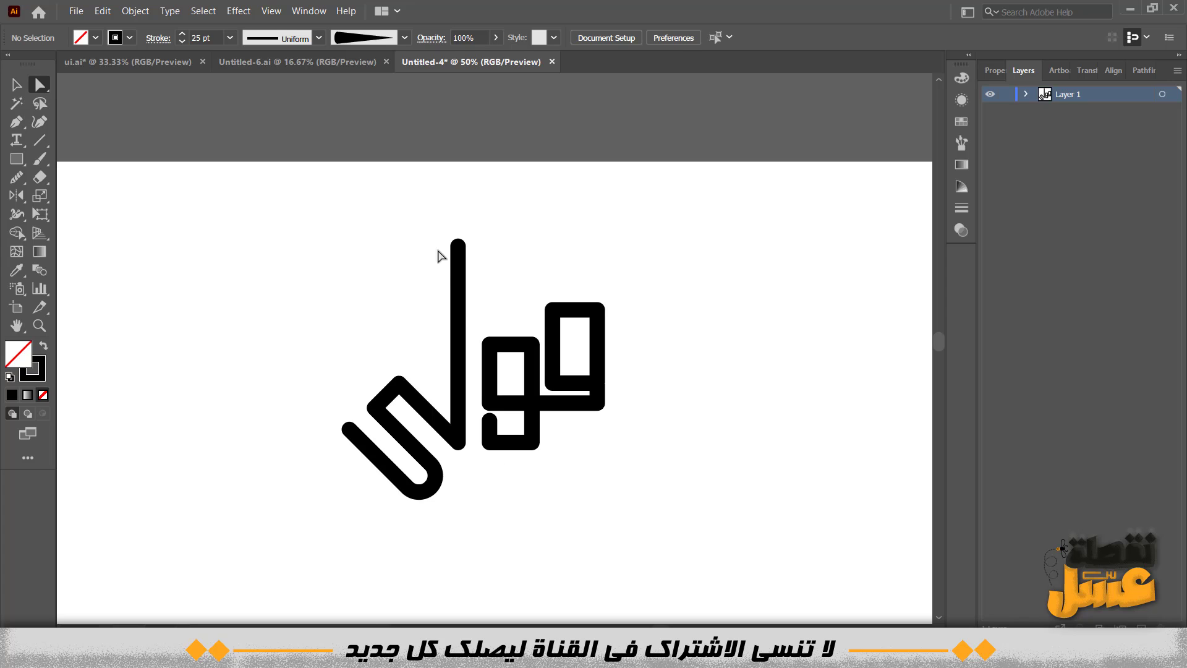
left_click_drag(440, 256, 518, 213)
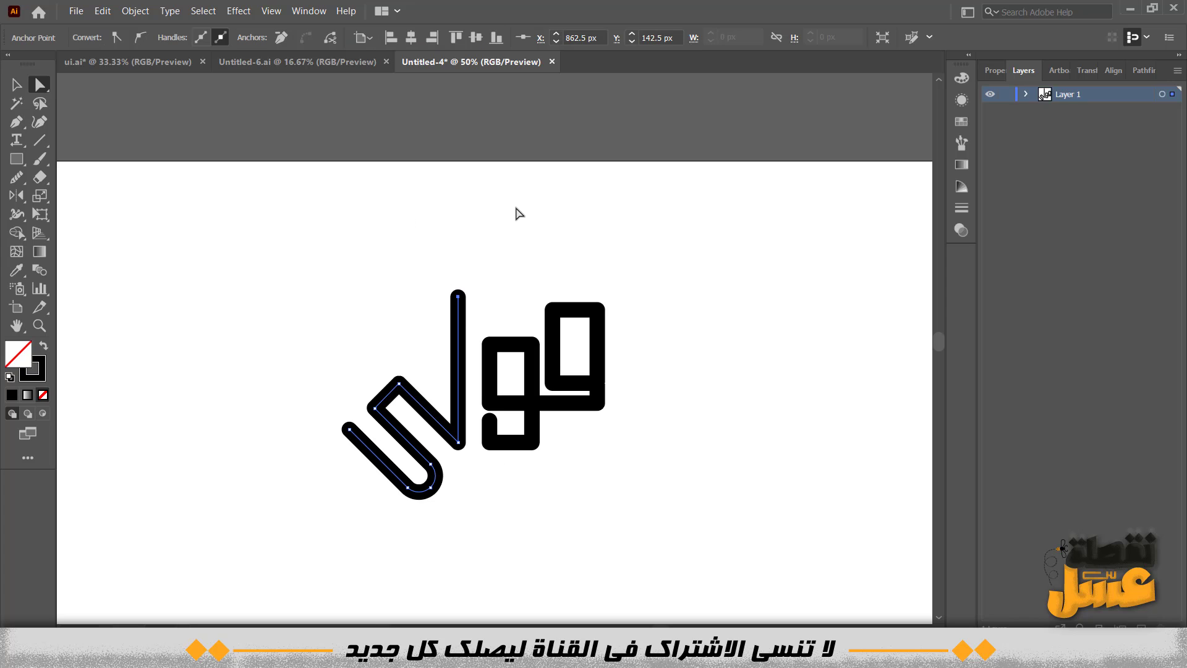
left_click(519, 213)
Draw a path below the loops: a C-shaped bracket stepping down to a long baseline that rises into a tall vertical stem
scroll(517, 477, "down", 3)
scroll(516, 477, "right", 2)
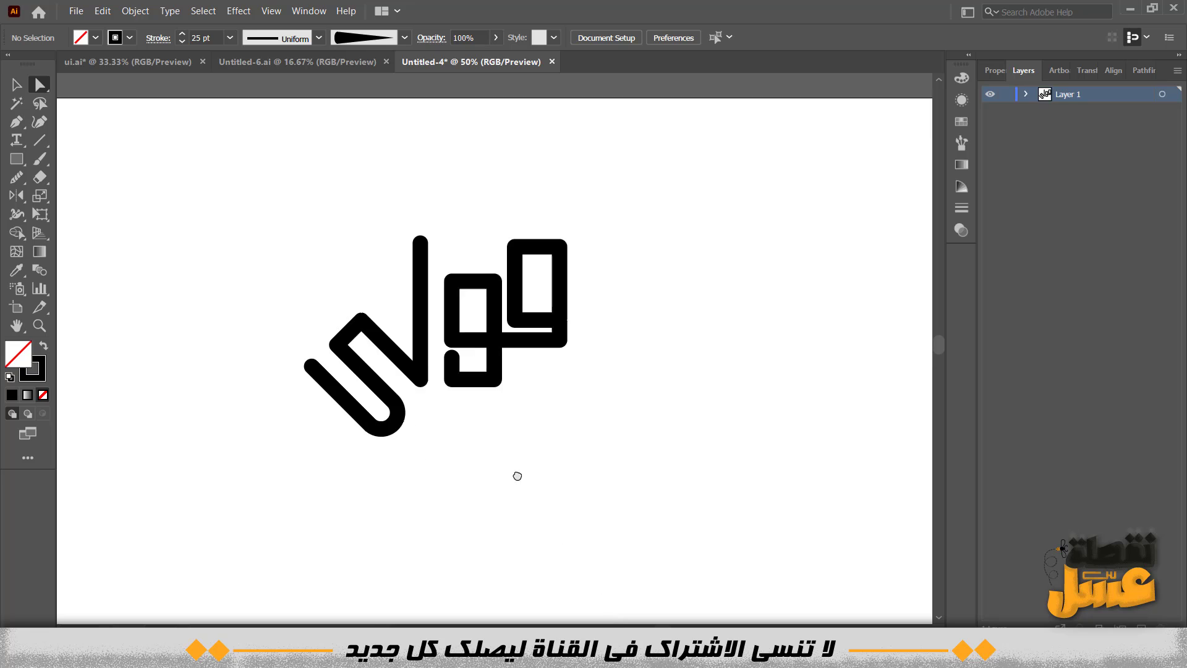
key("p")
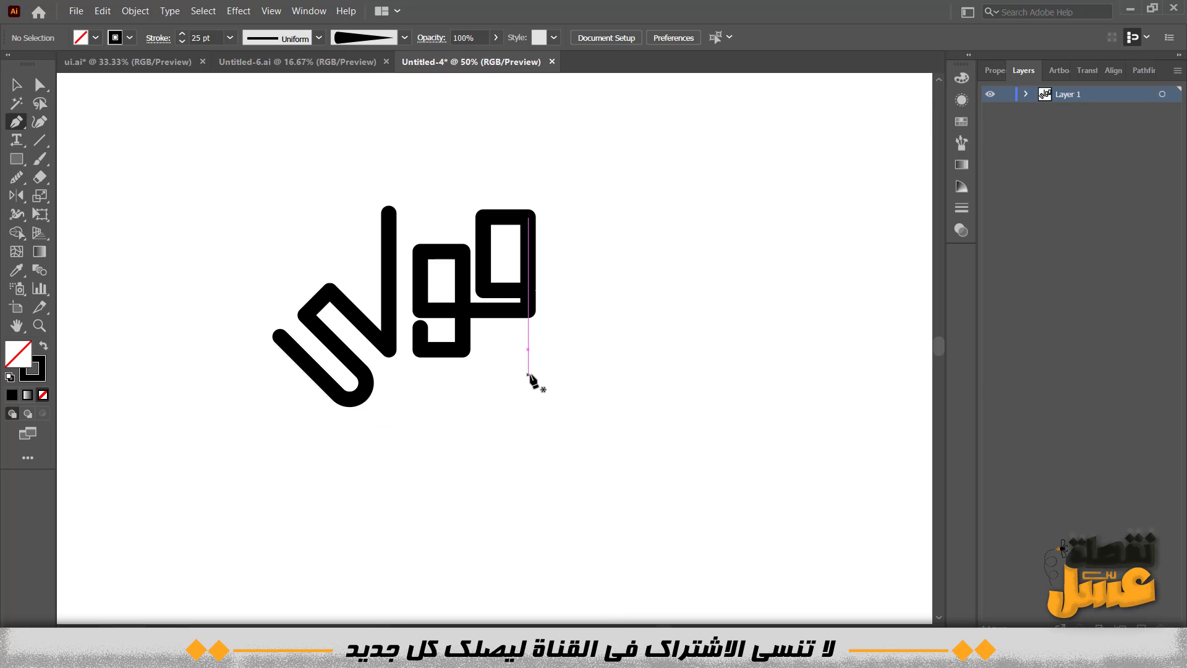
left_click(528, 333)
left_click_drag(484, 334, 486, 409)
left_click(485, 403)
left_click(542, 404)
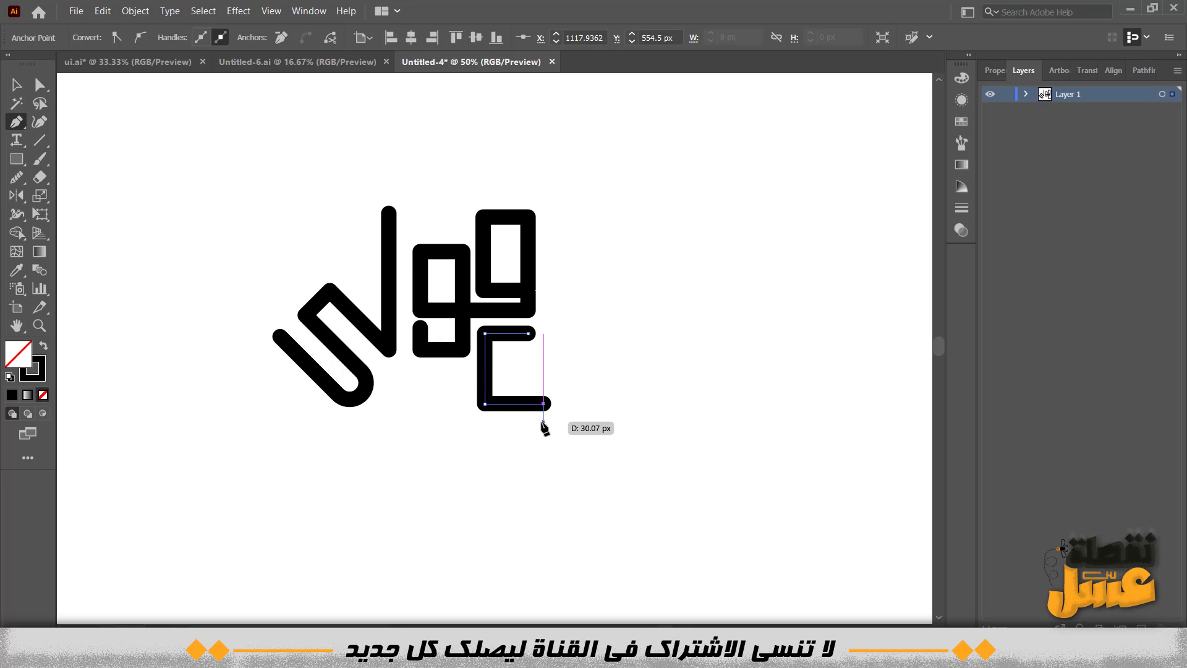
left_click(543, 425)
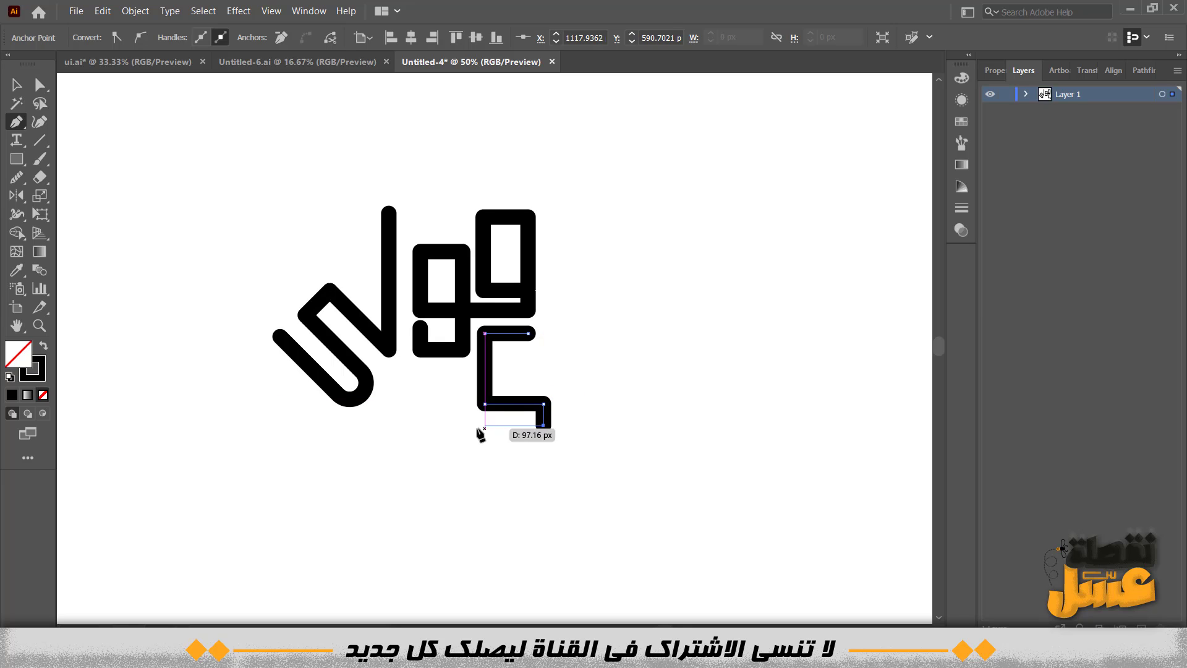
left_click(405, 425)
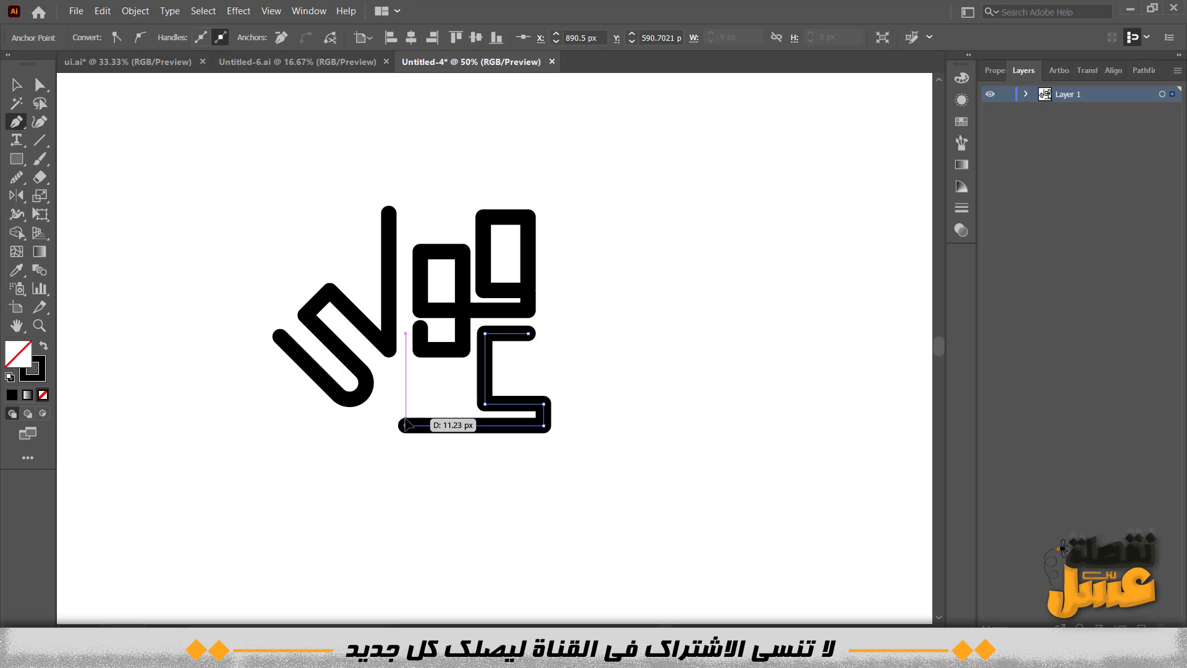
left_click(405, 141)
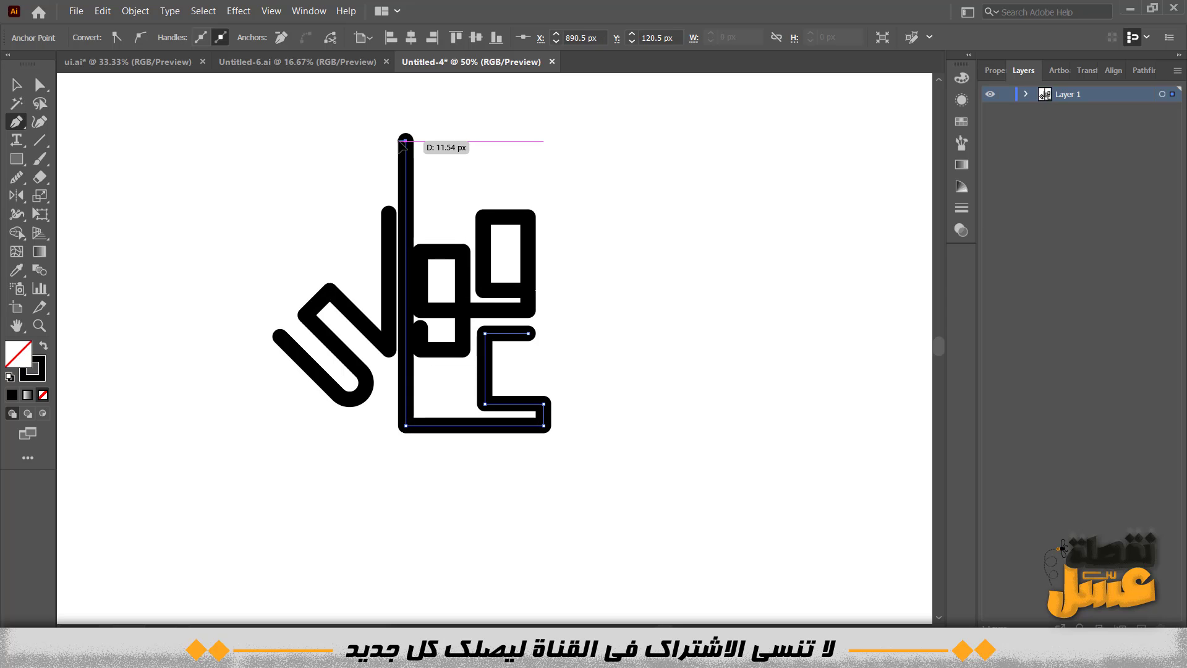
Move the whole zigzag letter left, opening a gap beside the tall vertical stem
left_click(39, 84)
left_click_drag(234, 425, 322, 307)
key("v")
left_click_drag(158, 388, 333, 235)
key("shift+Left")
key("shift+Left")
key("shift+Left")
key("shift+Left")
key("shift+Left")
key("shift+Left")
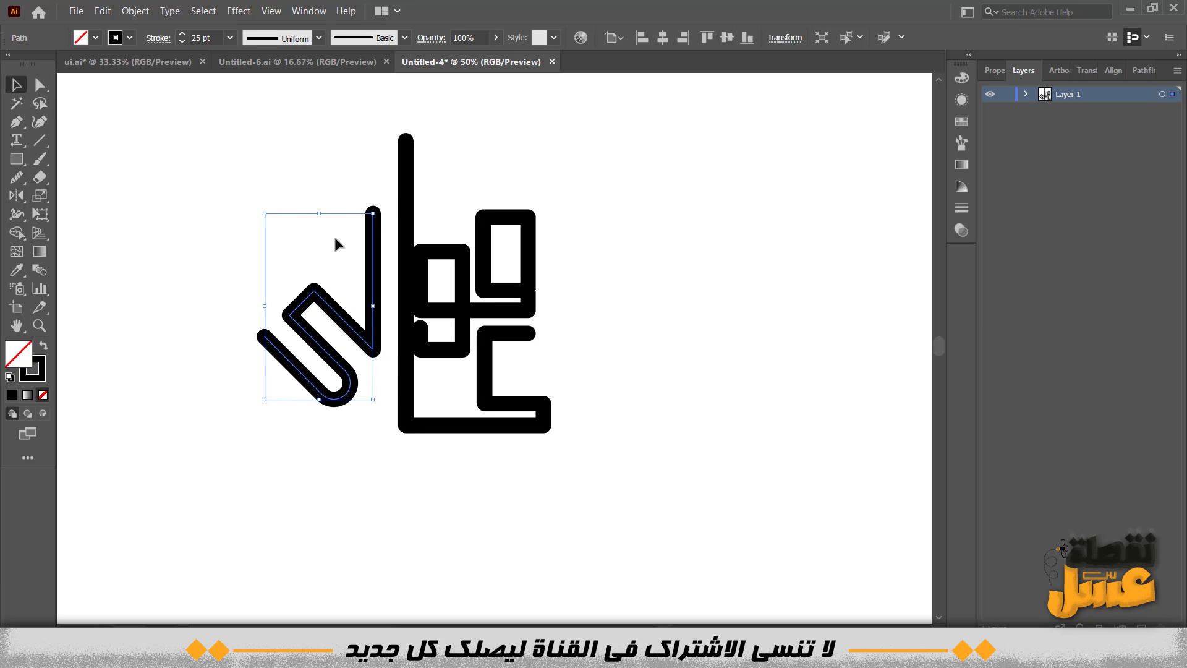
Move the new bracket-and-stem path down and left so it clears the loop letters
left_click_drag(384, 525, 551, 387)
key("shift+Down")
key("shift+Down")
key("shift+Down")
key("shift+Left")
key("shift+Left")
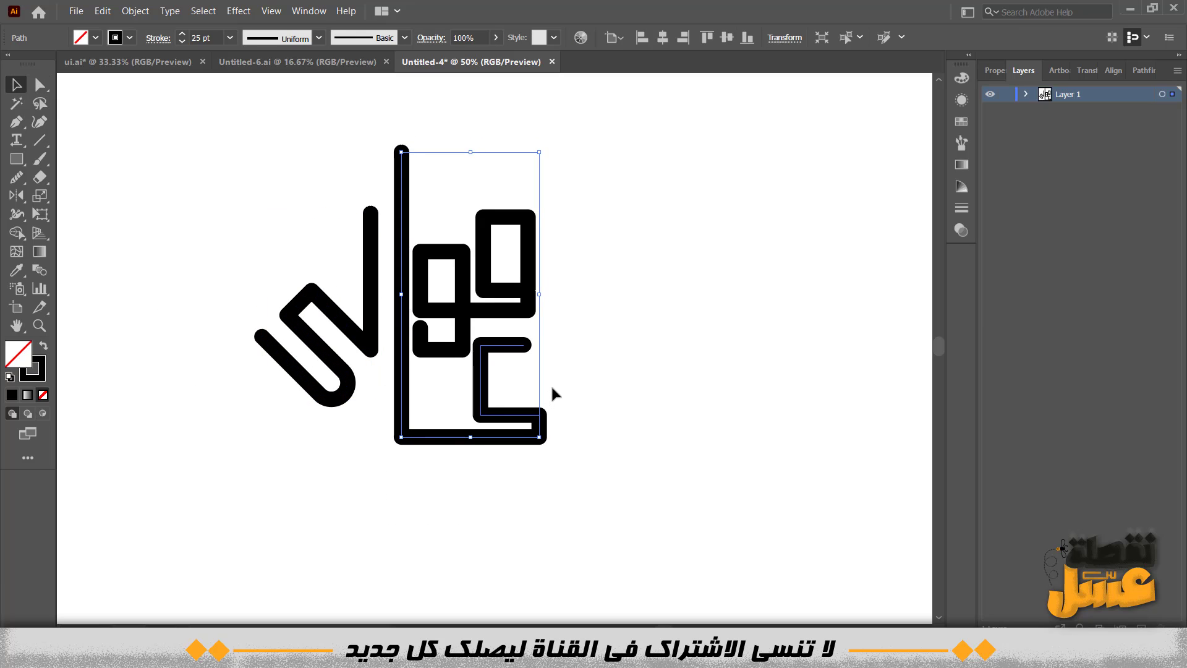
key("Left")
key("Left")
key("Left")
left_click(552, 387)
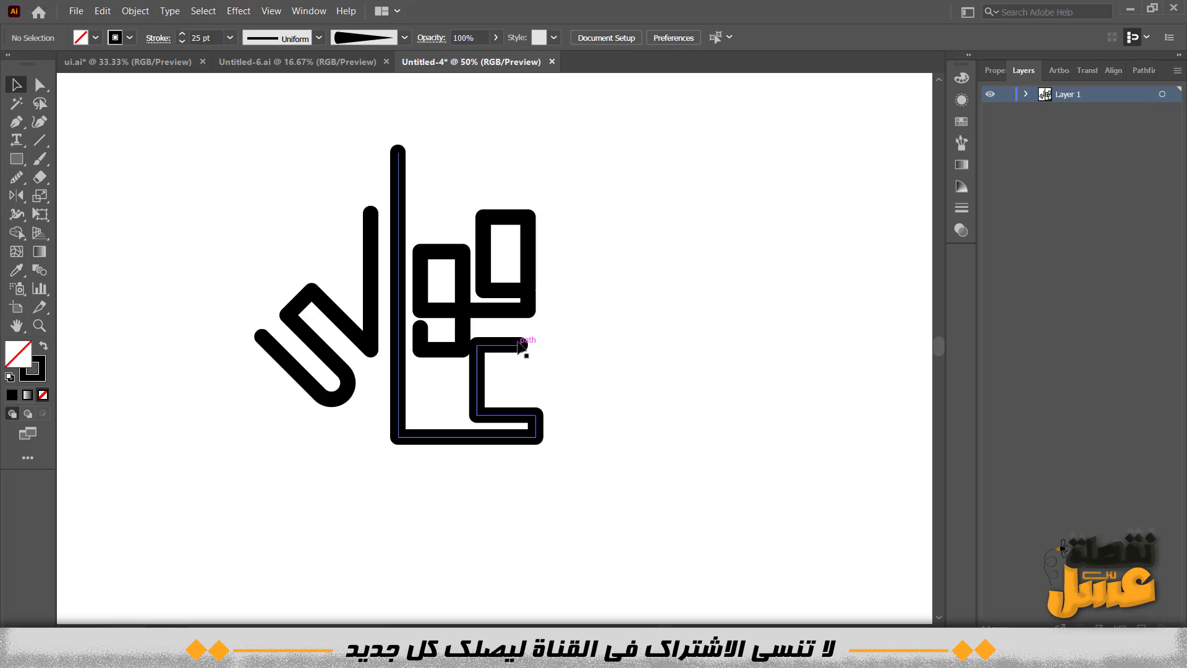
Shift the C-shaped bracket's vertical side slightly right and adjust its upper arm beneath the right-hand loop
key("a")
left_click(520, 346)
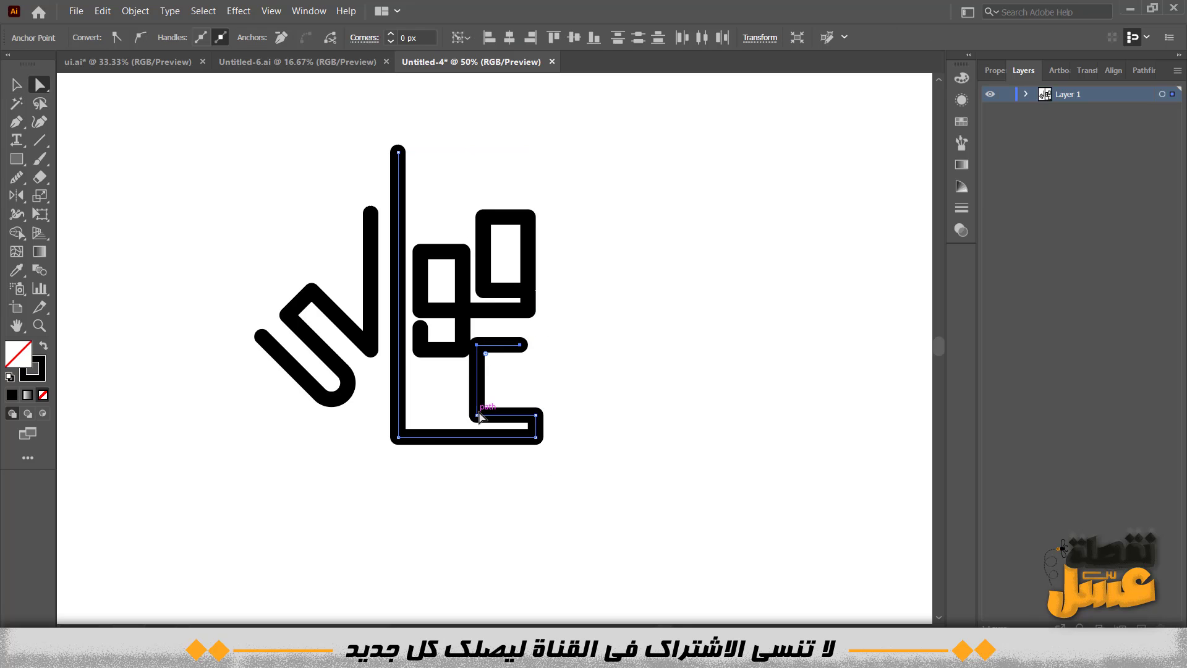
left_click_drag(478, 416, 485, 416)
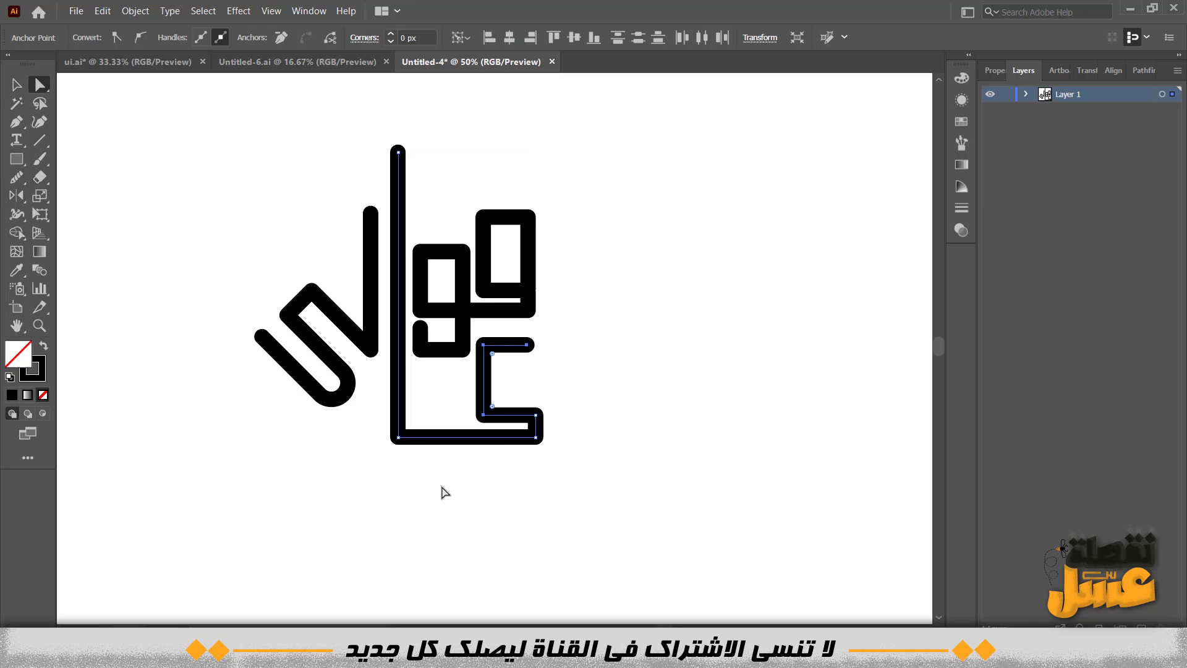
left_click(442, 486)
left_click(527, 345)
left_click_drag(527, 346, 475, 337)
left_click(462, 469)
left_click(484, 345)
left_click(484, 415, "shift")
key("shift+Left")
key("shift+Left")
key("shift+Left")
key("ctrl+z")
key("ctrl+z")
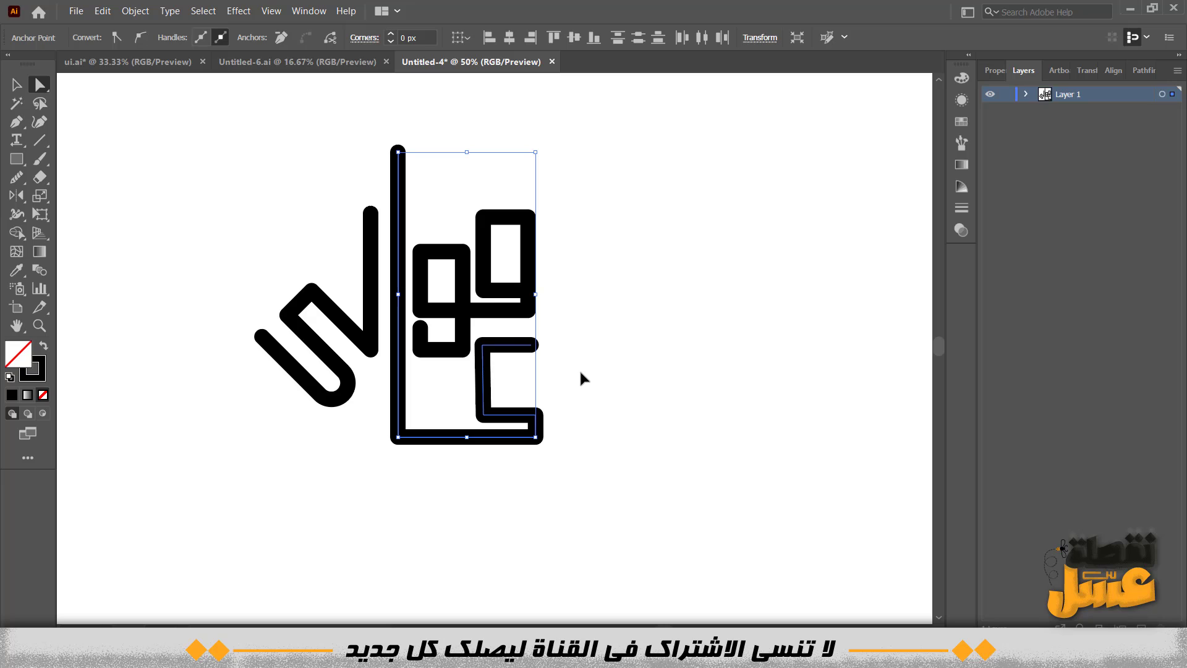
Lower the C-shaped bracket's upper arm to widen the gap beneath the loop letters
left_click(577, 335)
left_click_drag(577, 334, 475, 371)
key("shift+Down")
key("shift+Down")
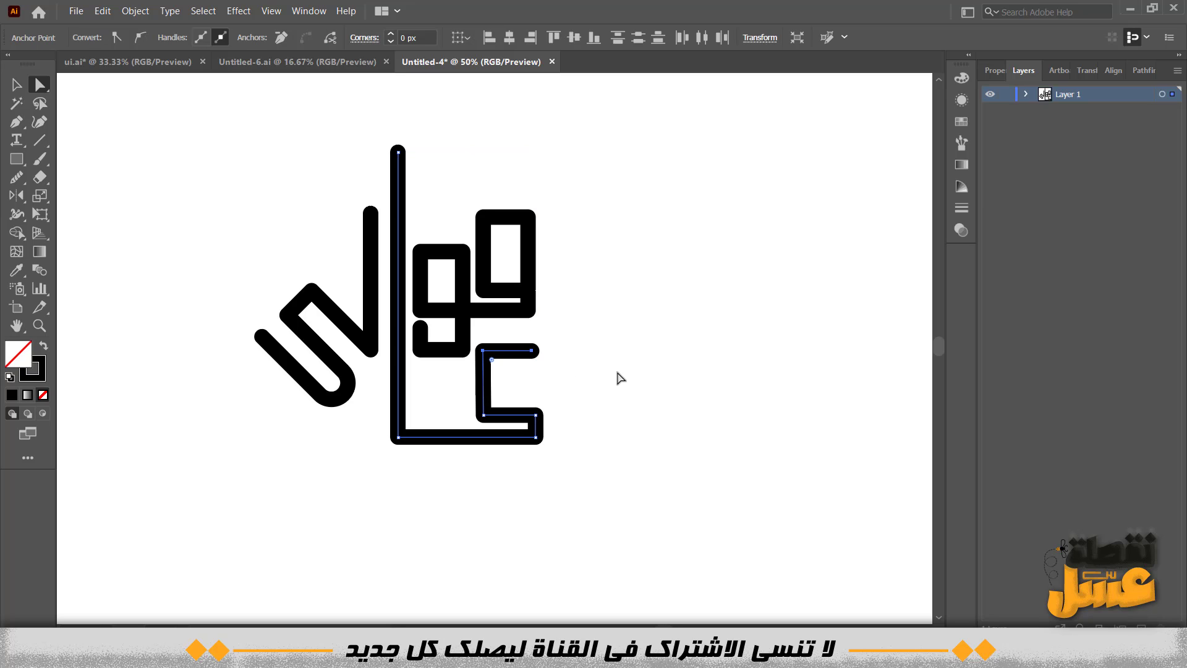
Draw an L-shaped 25 pt stroke below the zigzag letter, with a short vertical and a base extending left about 212 px
left_click(553, 450)
left_click_drag(517, 456, 517, 458)
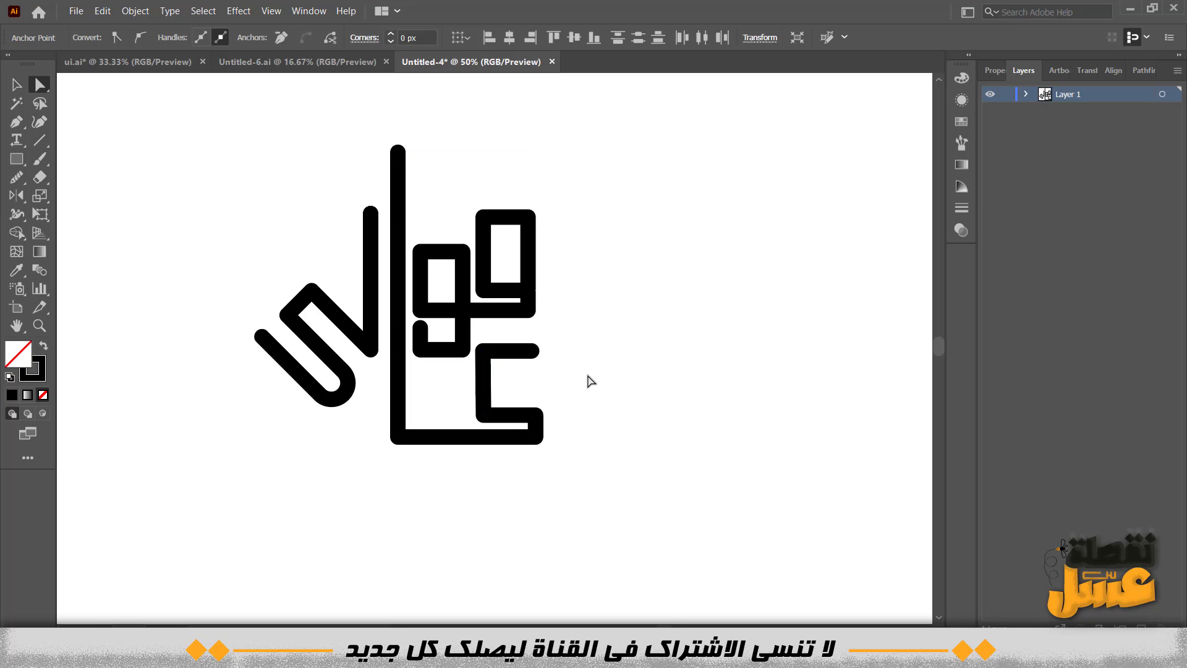
left_click(588, 375)
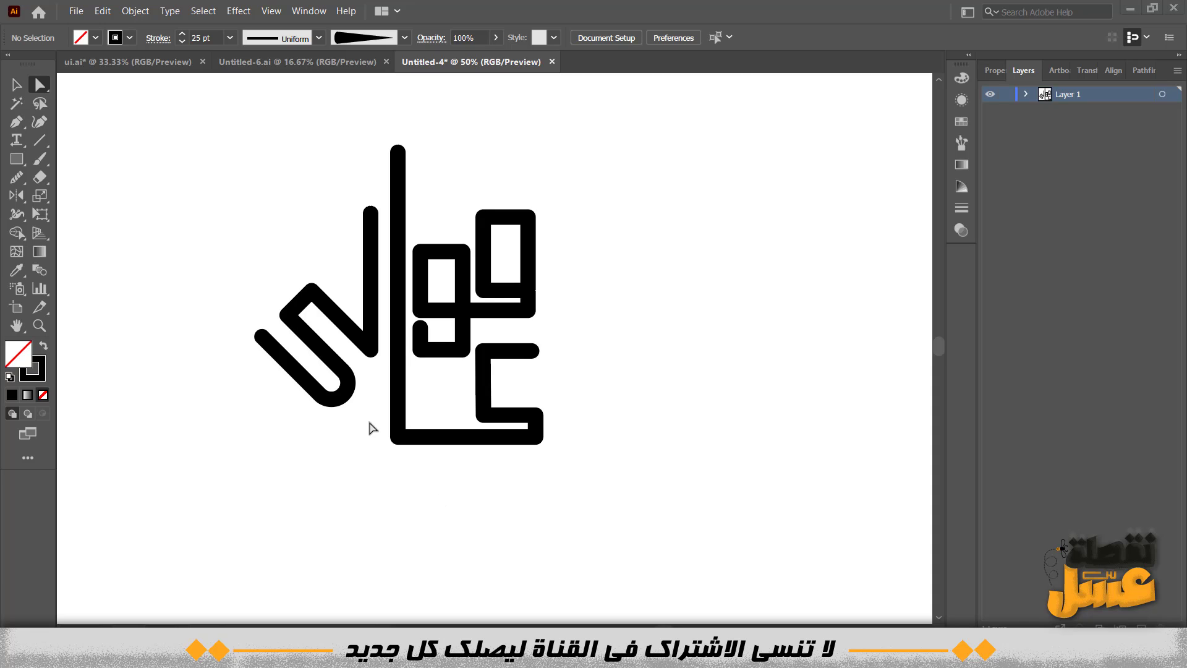
key("p")
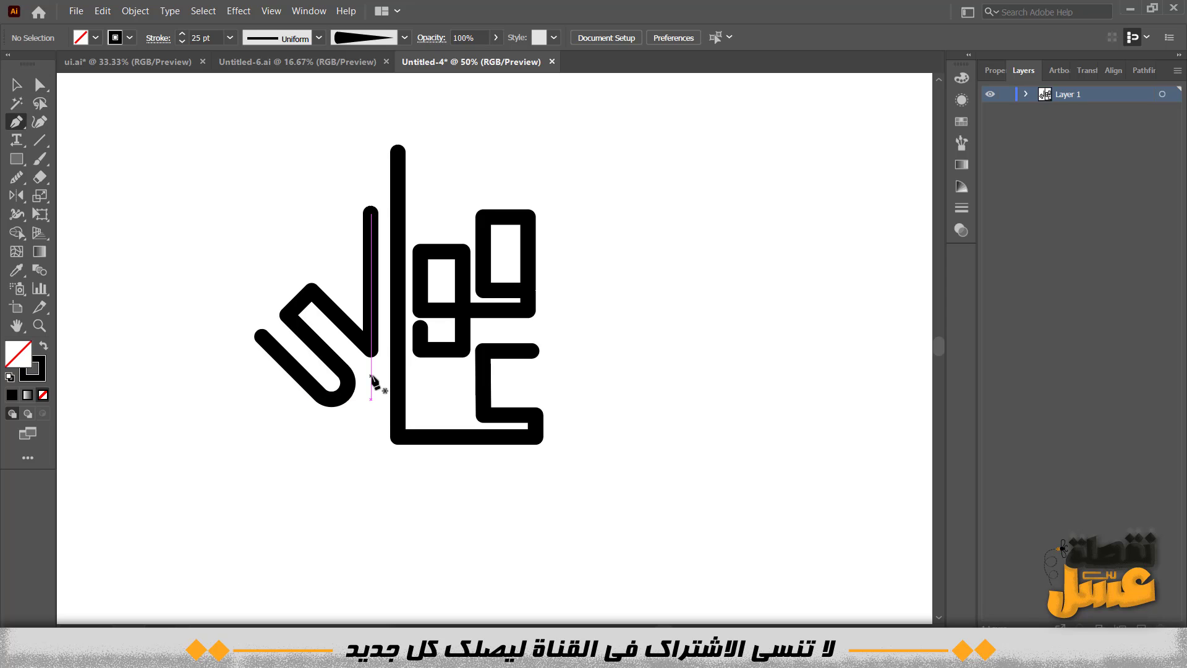
left_click(371, 370)
left_click(371, 437)
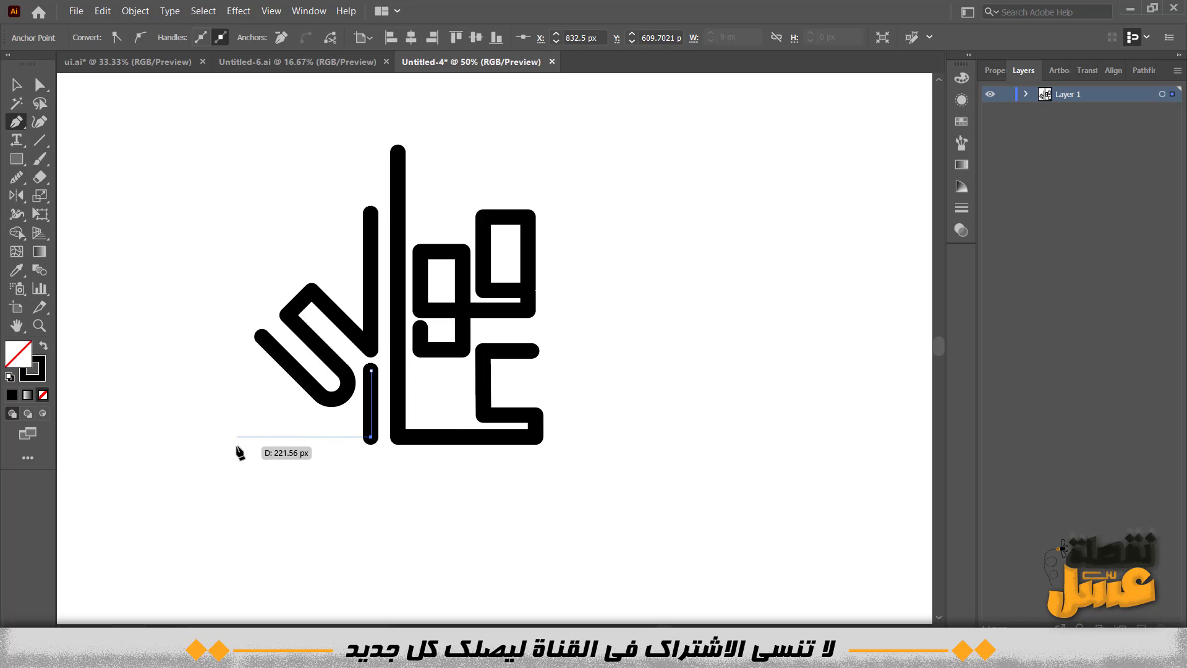
left_click(242, 437)
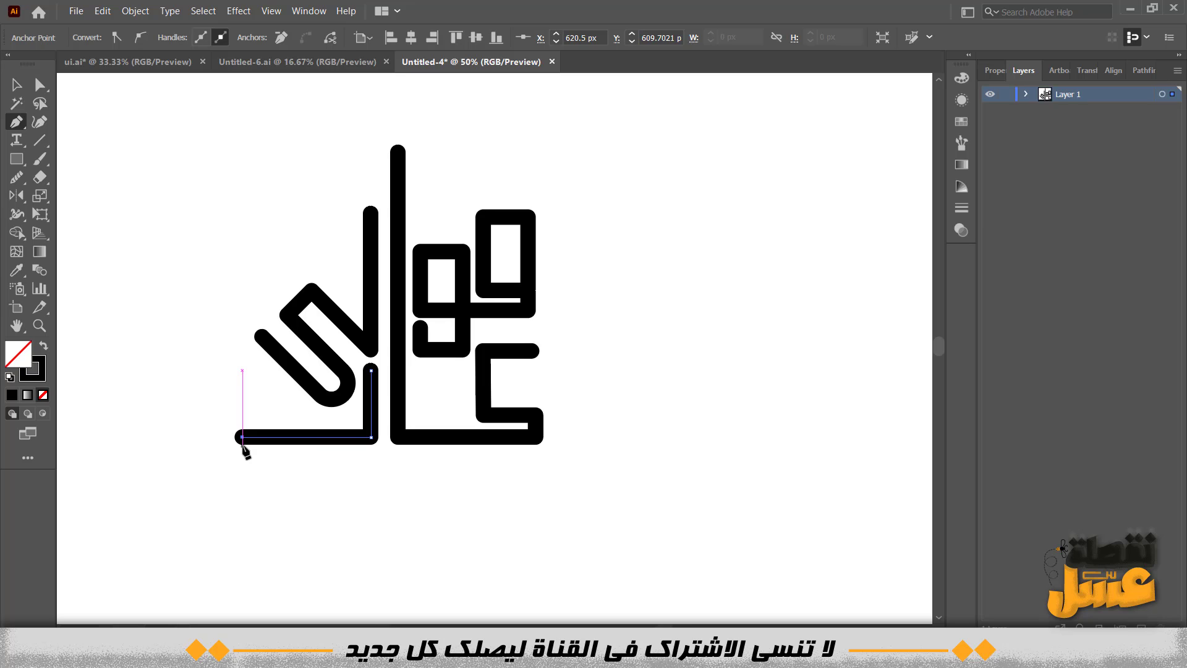
left_click_drag(466, 567, 499, 538)
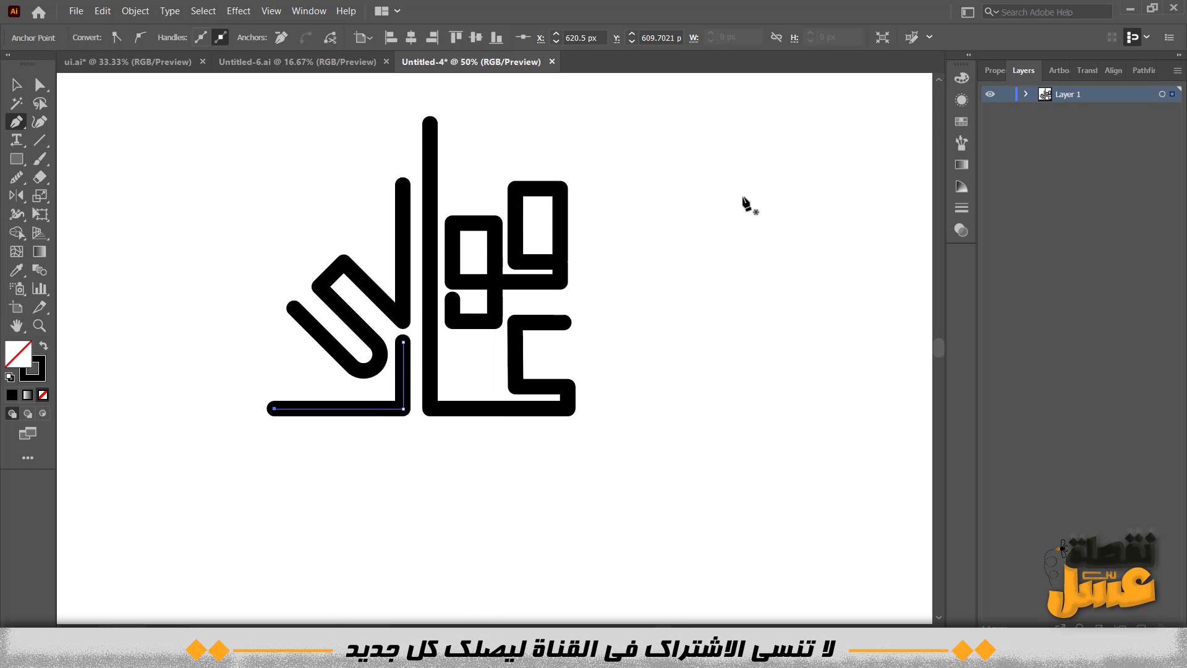
Draw a solid black circle with no stroke and place two copies side by side above the upper loop letter
scroll(748, 204, "up", 3)
scroll(748, 204, "right", 2)
key("l")
mouse_move(468, 236)
left_mouse_down()
mouse_move(486, 254)
mouse_move(464, 280)
mouse_move(529, 272)
mouse_move(556, 456)
mouse_move(569, 456)
left_mouse_up()
left_click(43, 346)
scroll(486, 216, "up", 1)
left_click(16, 84)
left_click(437, 266)
scroll(439, 267, "up", 2)
key("ctrl+minus")
key("ctrl+minus")
key("ctrl+z")
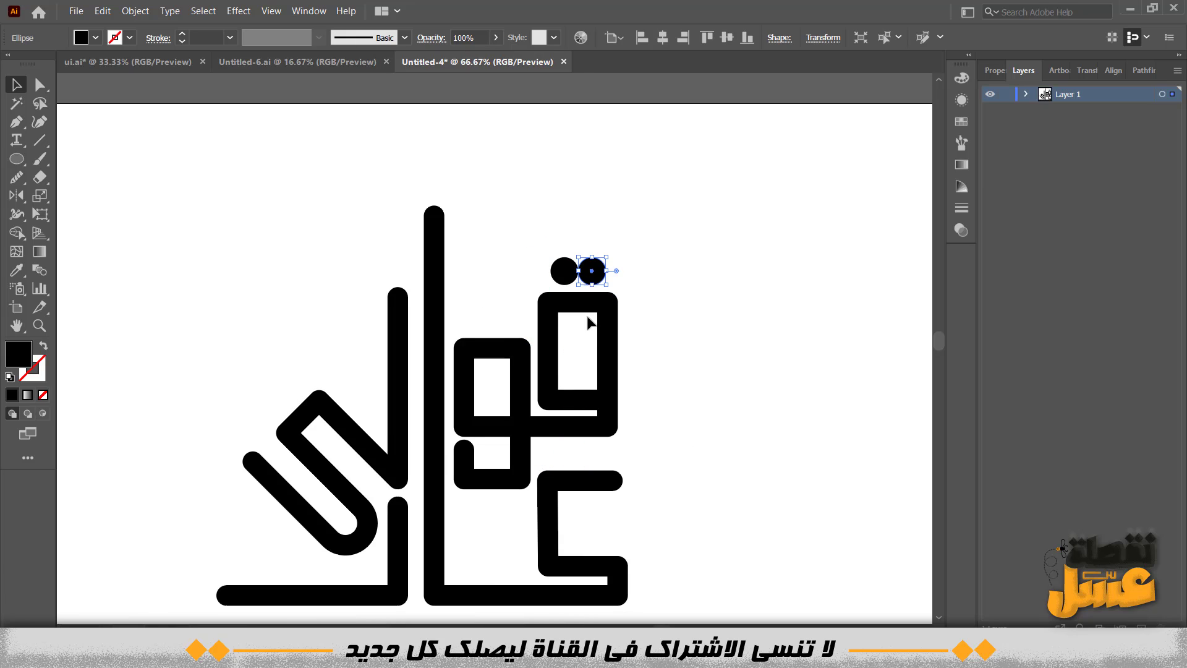
Copy one dot into the gap between the upper loop letter and the C-shaped bracket
left_click_drag(592, 271, 573, 455)
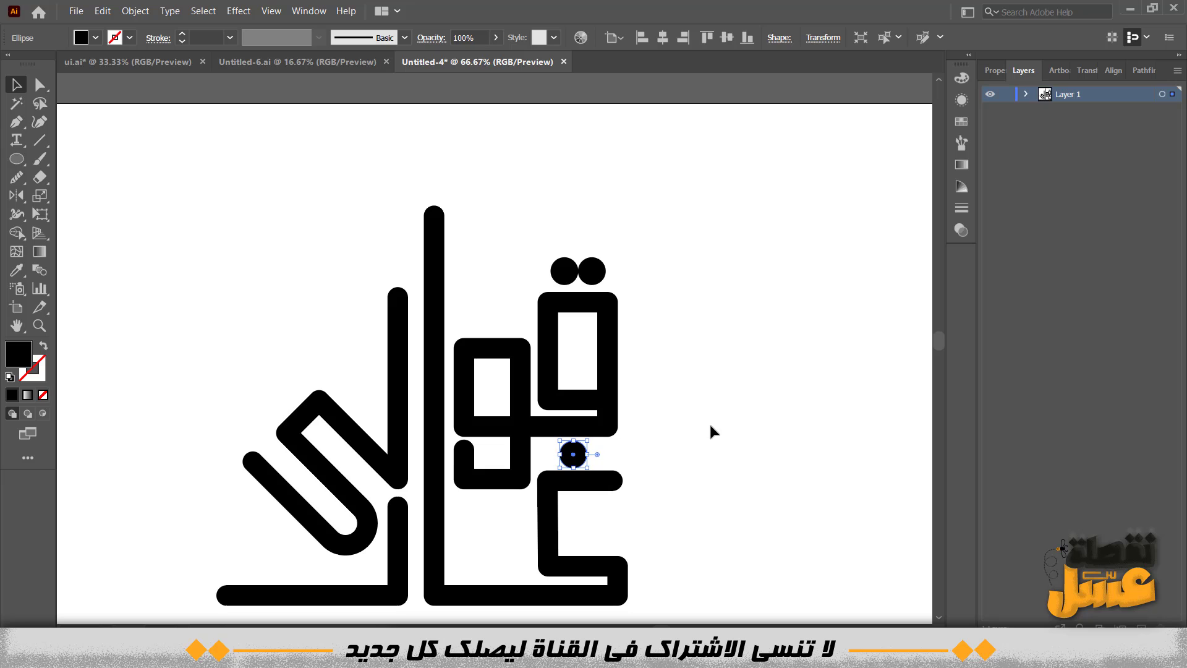
left_click(711, 425)
left_click_drag(460, 527, 577, 442)
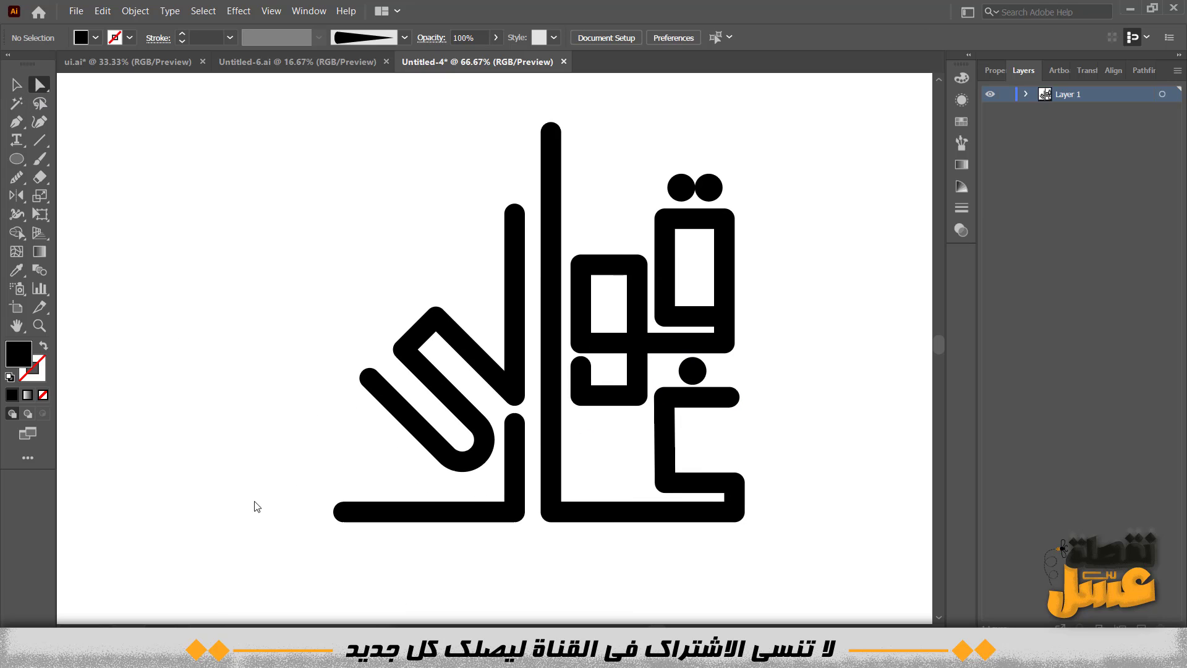
Shorten the L-shaped stroke's base and copy dots into place: two diagonally beside the zigzag's loose end and one beneath the L
left_click_drag(302, 546, 376, 476)
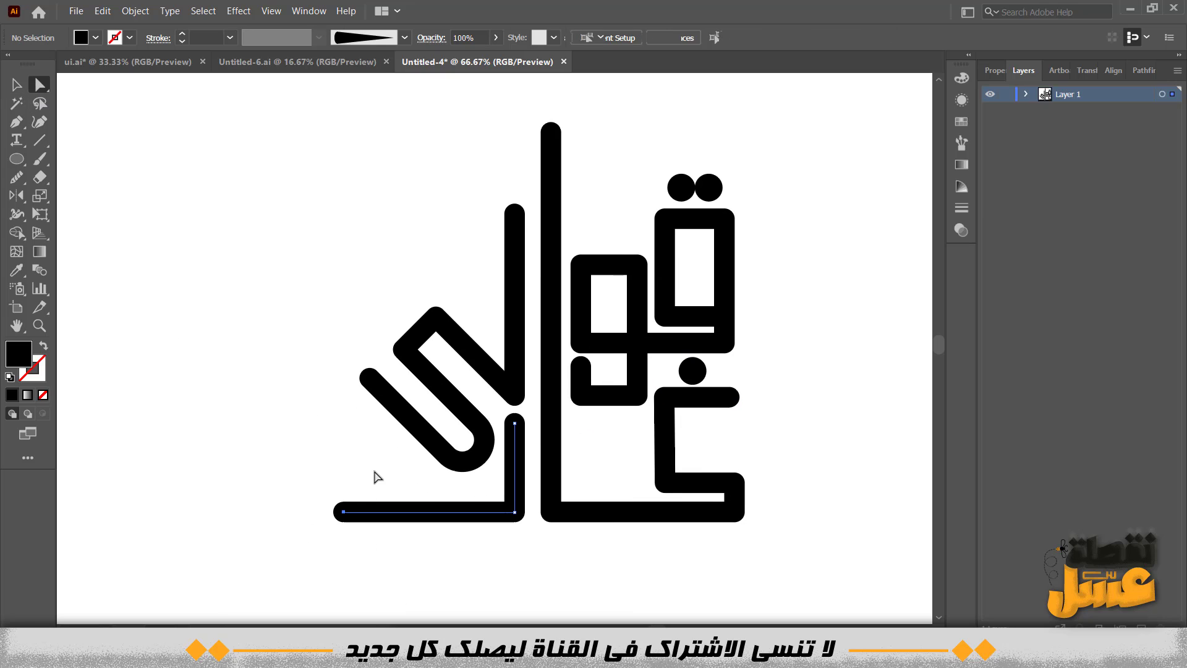
left_click(781, 226)
left_click(709, 188)
left_click_drag(711, 189, 344, 510)
key("ctrl+z")
mouse_move(712, 189)
left_mouse_down()
mouse_move(556, 398)
mouse_move(344, 512)
mouse_move(470, 567)
mouse_move(487, 543)
mouse_move(347, 395)
left_mouse_up()
left_click(356, 467)
left_click(399, 543)
left_click(276, 331)
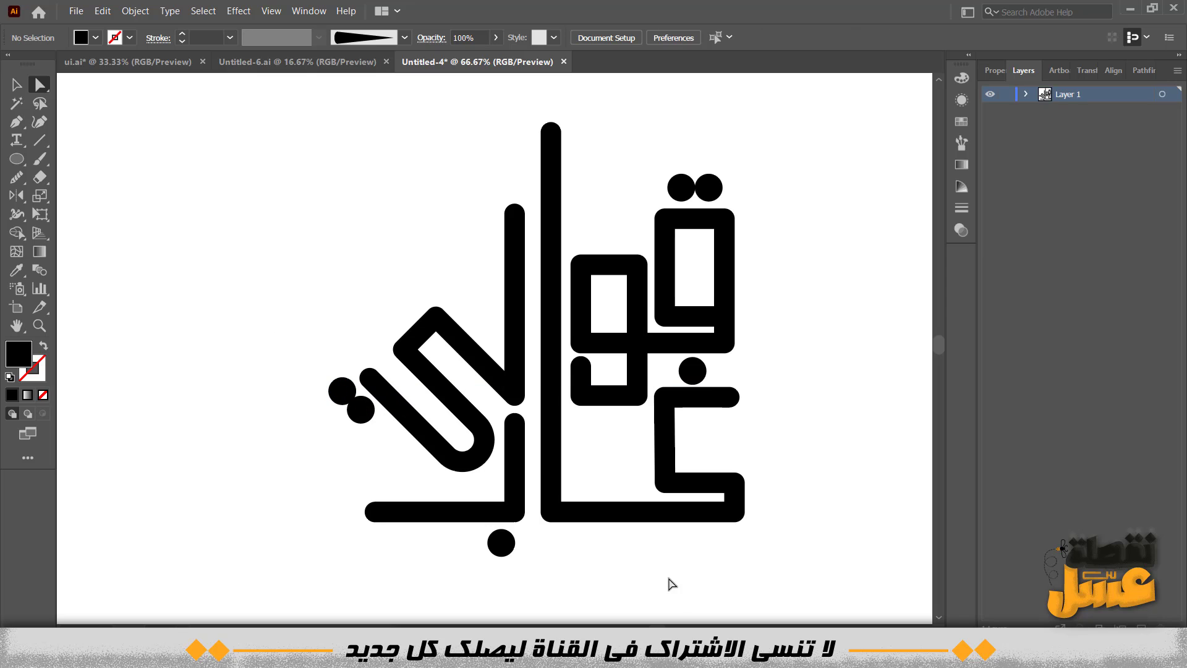
Extend the free end of the C-shaped bracket's upper arm with a short downward segment
left_click_drag(658, 577, 581, 504)
left_click_drag(536, 536, 526, 493)
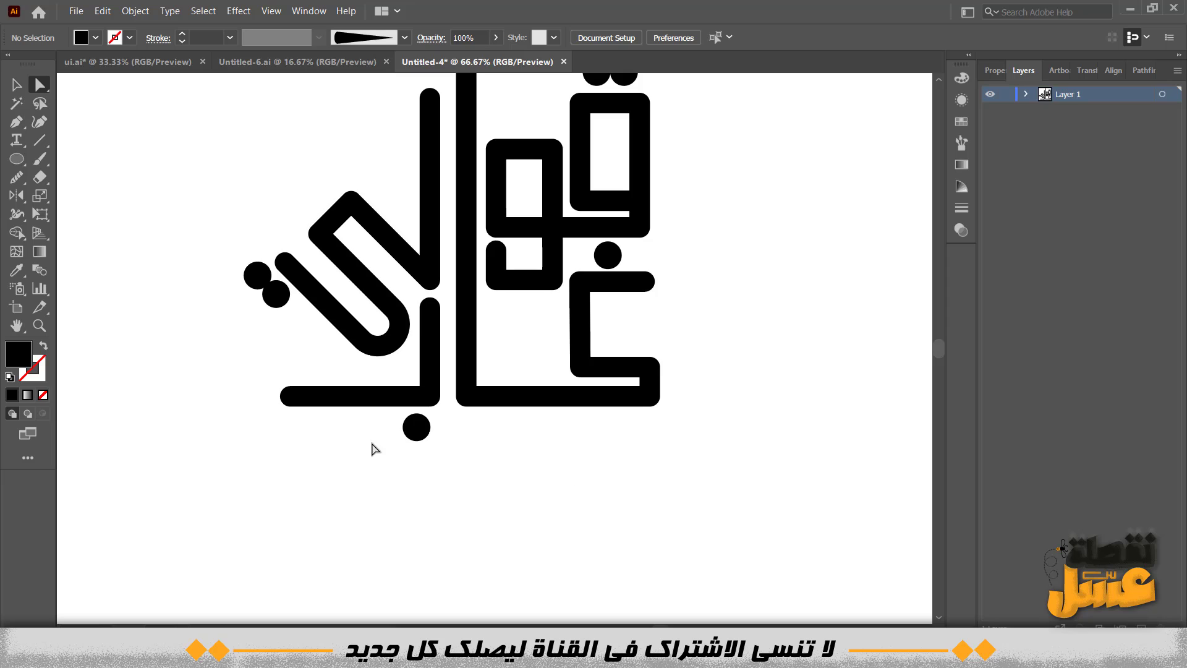
key("ctrl+minus")
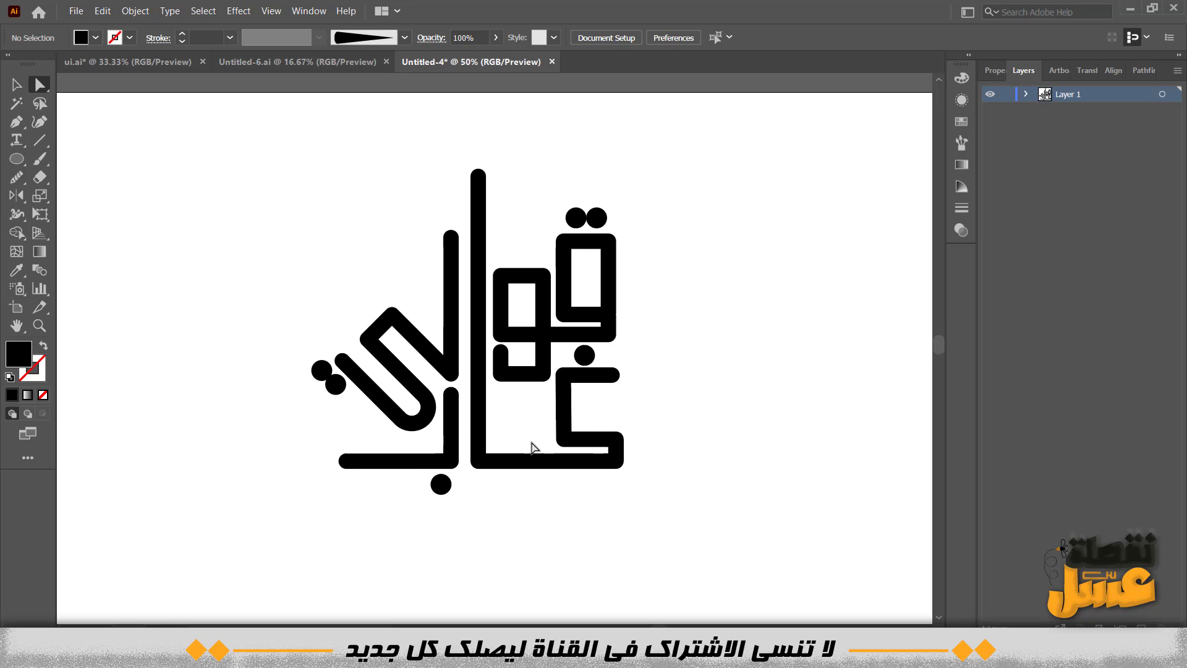
key("ctrl+plus")
key("p")
left_click(641, 391, "ctrl")
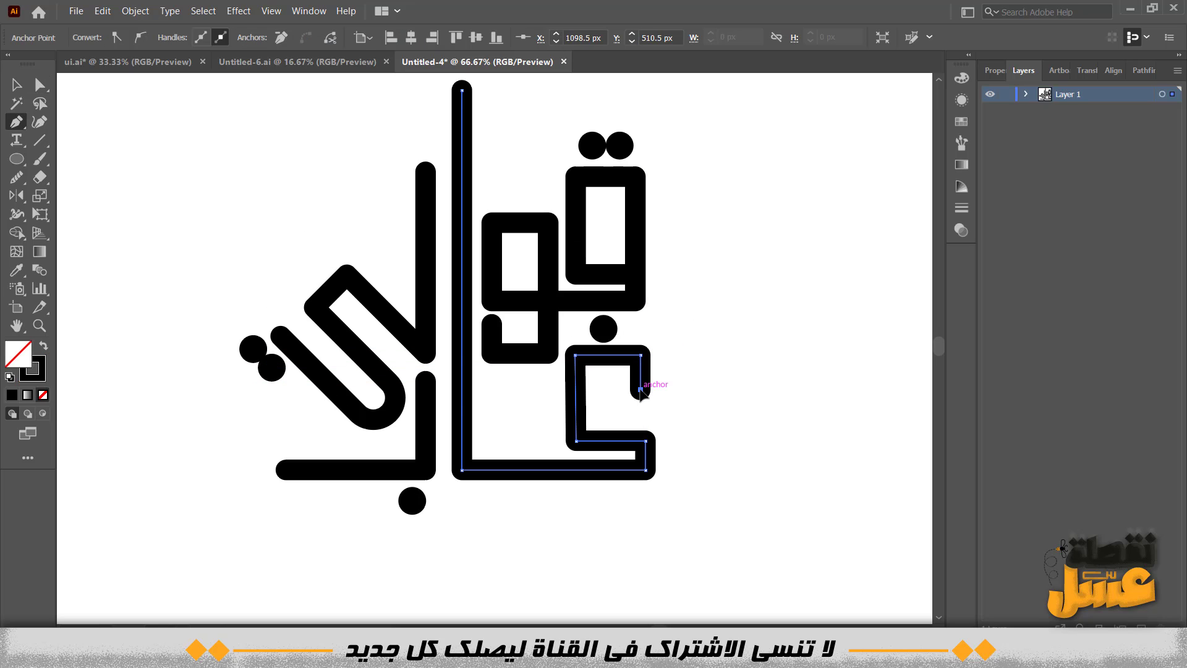
Shift the single dot above the C-shaped bracket slightly left
key("v")
left_click(604, 328)
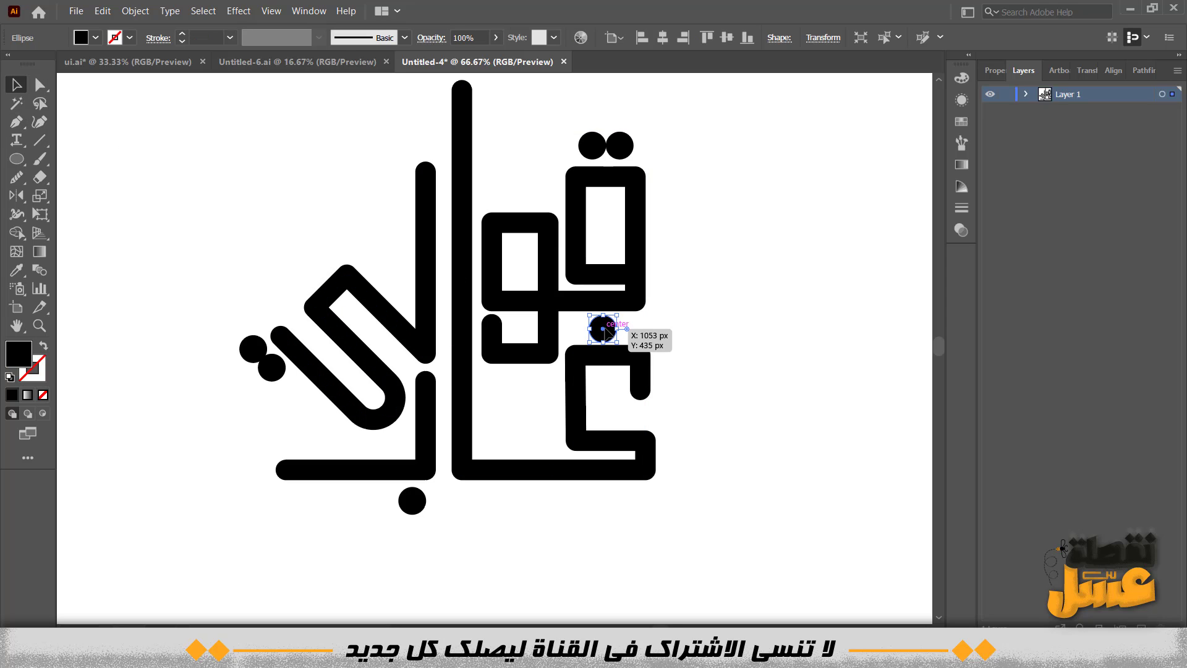
left_click_drag(604, 329, 590, 328)
left_click(894, 361)
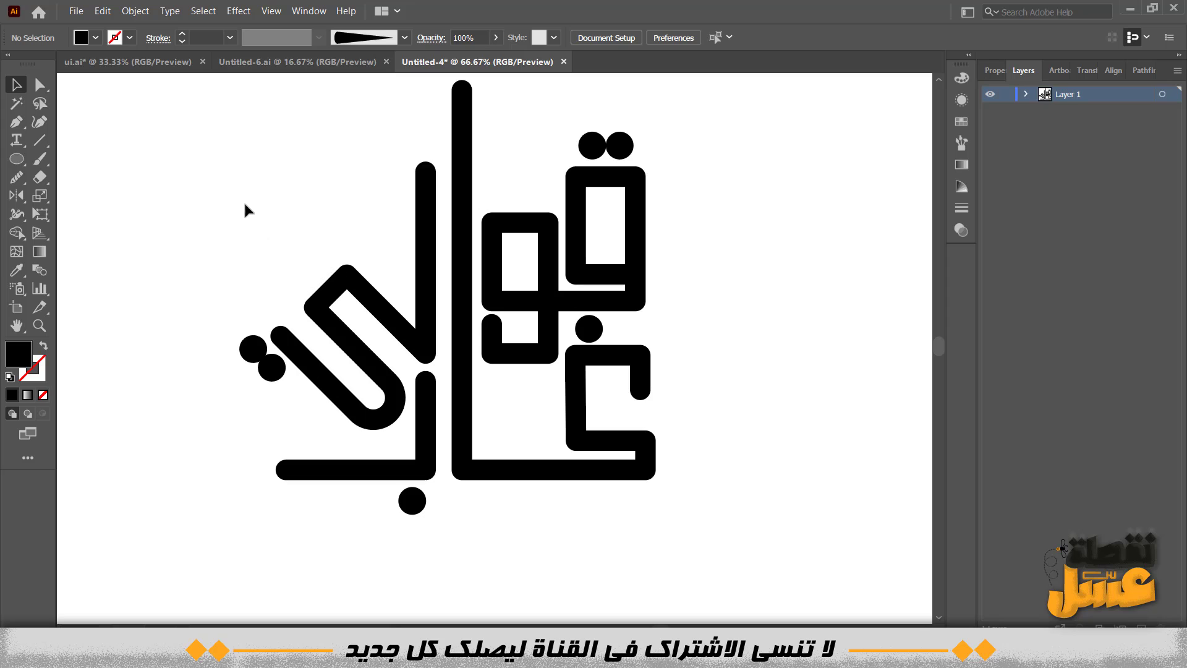
left_click(16, 122)
left_click(161, 160)
key("ctrl+z")
key("v")
left_click(365, 293)
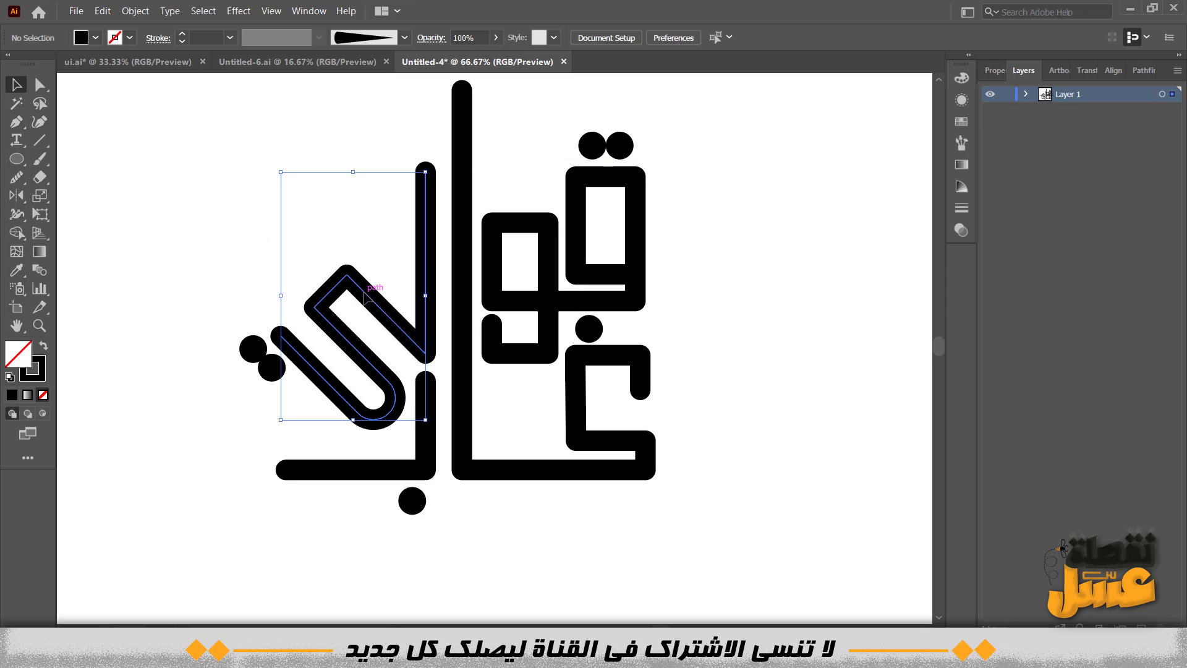
left_click(260, 241)
Draw a small zigzag accent above the large zigzag letter: a vertical about 60 px long, a diagonal up-left and a short diagonal down-left
key("p")
scroll(272, 230, "up", 1)
left_click(335, 143)
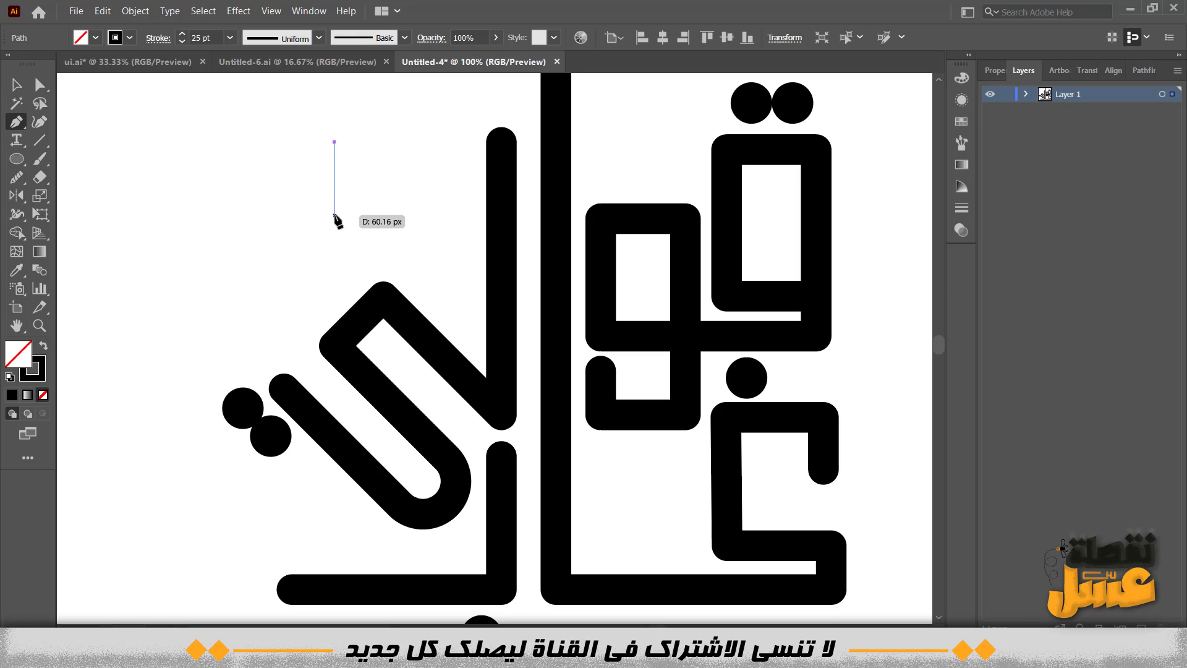
left_click(334, 214)
left_click(279, 160)
left_click(255, 183)
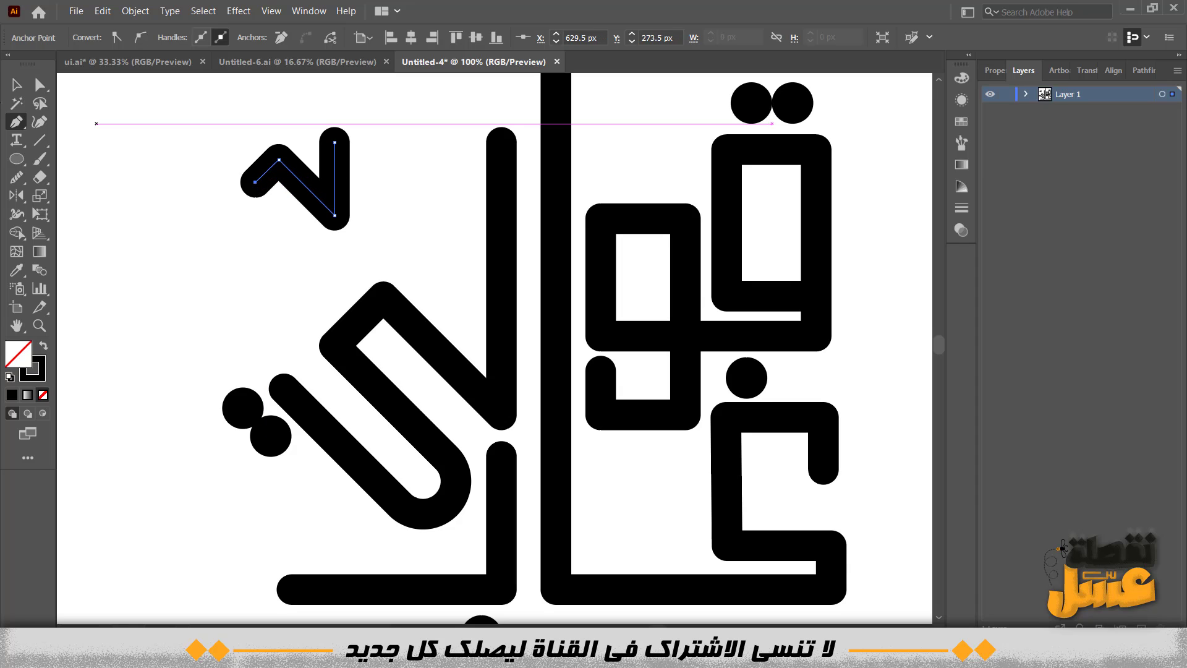
left_click(173, 268, "ctrl")
Set the small accent's stroke weight to 21 pt and round its upper peak
left_click(296, 177)
left_click(181, 41)
left_click(181, 41)
left_click(182, 42)
left_click(181, 42)
key("a")
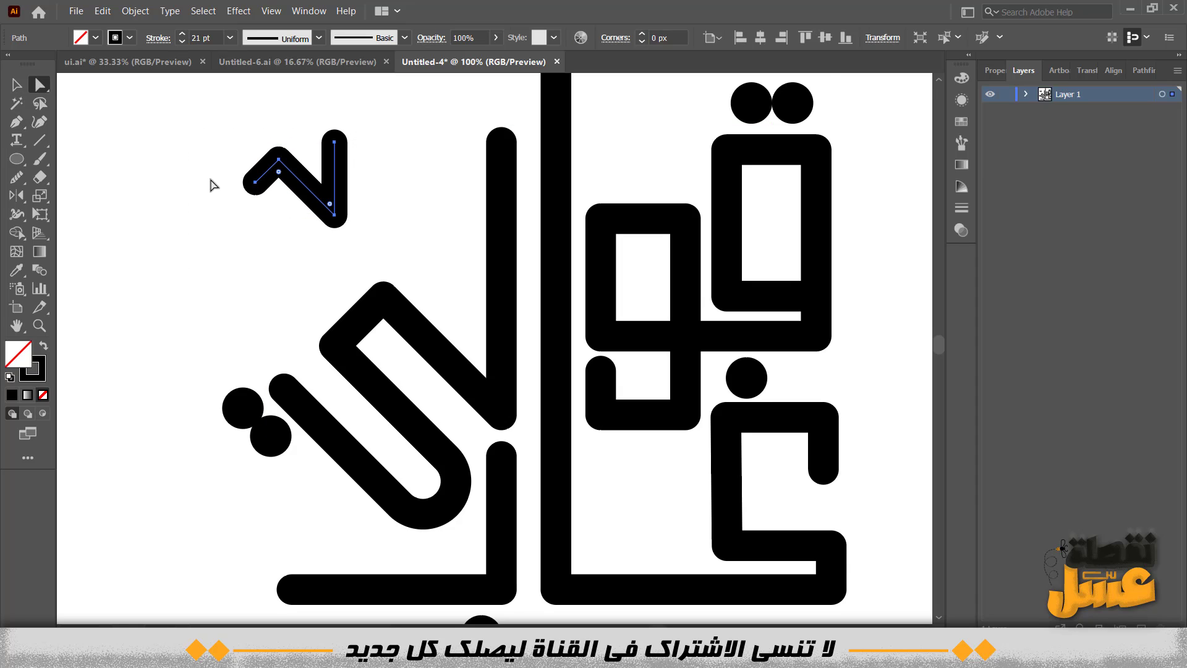
left_click(212, 184)
left_click(278, 160)
left_click_drag(279, 170, 281, 185)
left_click(236, 229)
left_click(328, 205)
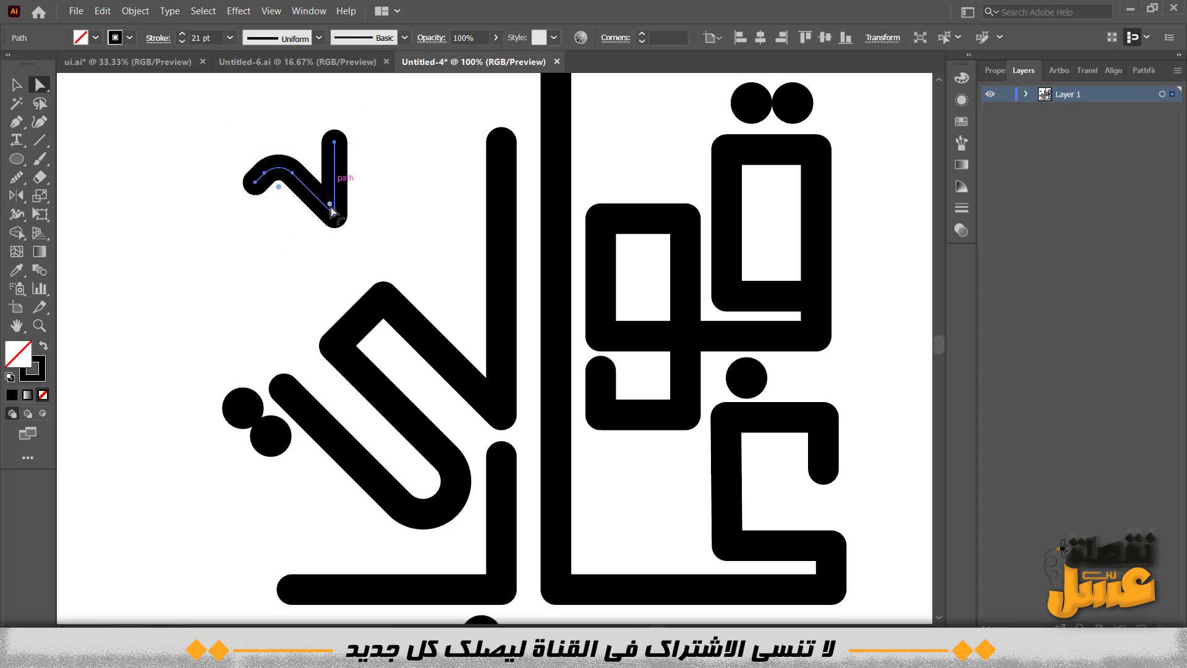
Scale the small accent down and set its stroke weight to 11 pt
key("v")
left_click_drag(335, 215, 327, 201)
left_click(181, 43)
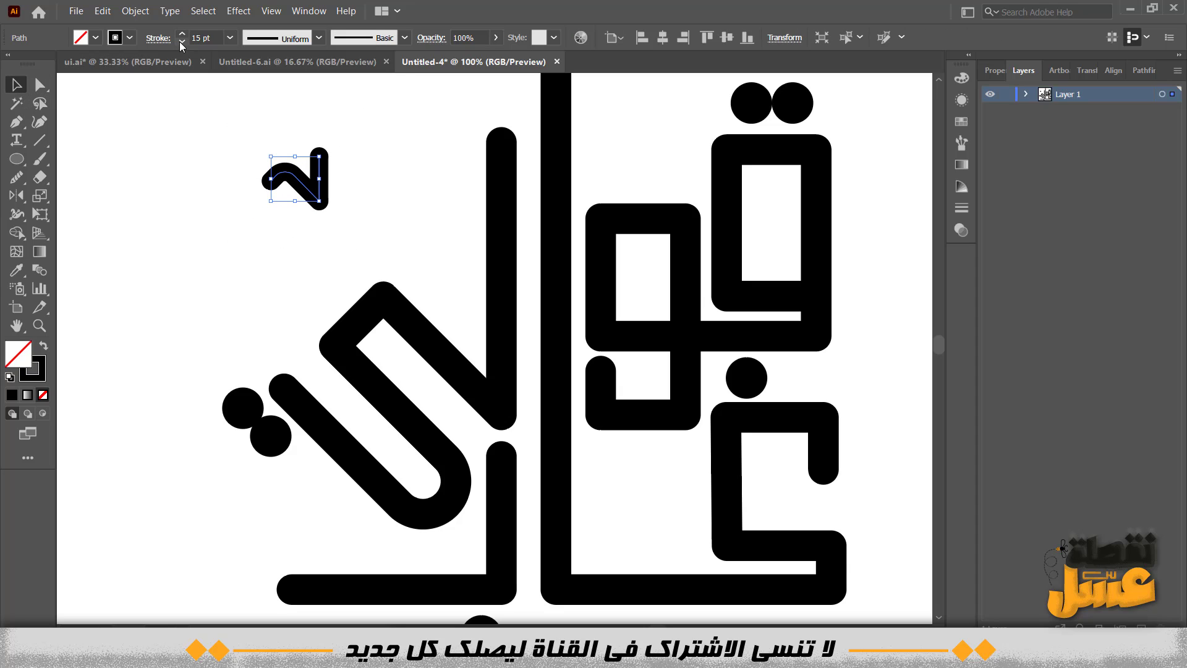
mouse_move(220, 124)
left_mouse_down()
mouse_move(384, 212)
mouse_move(354, 209)
left_mouse_up()
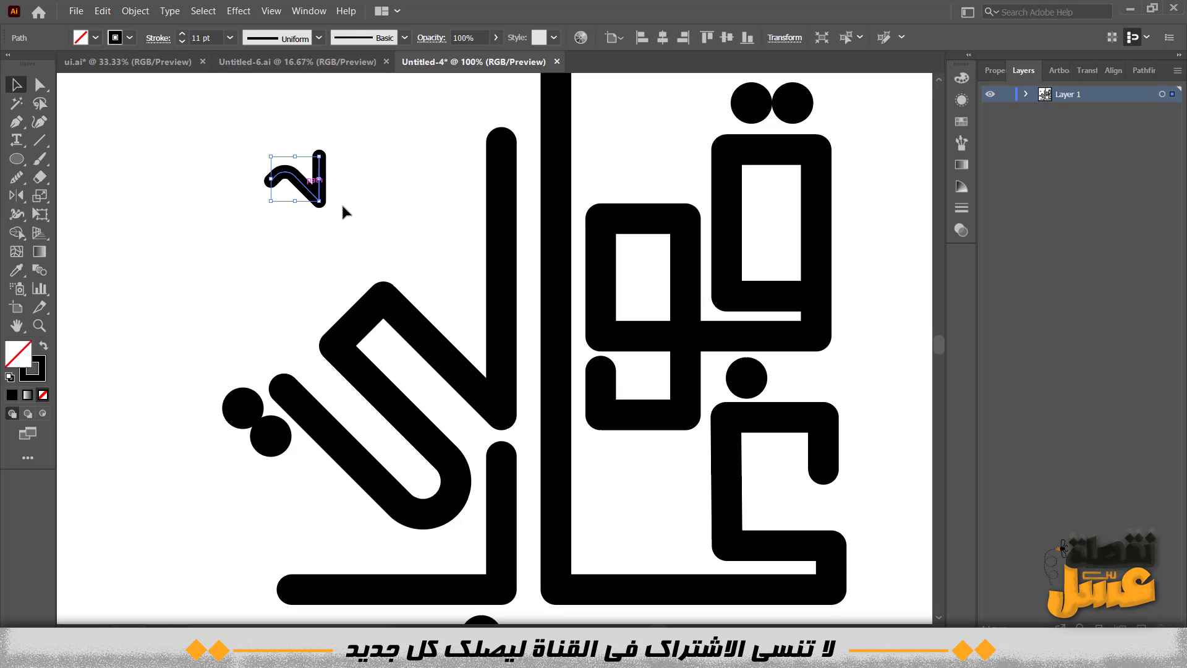
Move the small accent just above the zigzag letter's peak and enlarge it to fit beside the vertical stem
left_click_drag(303, 179, 371, 217)
left_click(353, 181)
left_click(452, 282)
left_click(357, 274)
left_click(440, 276)
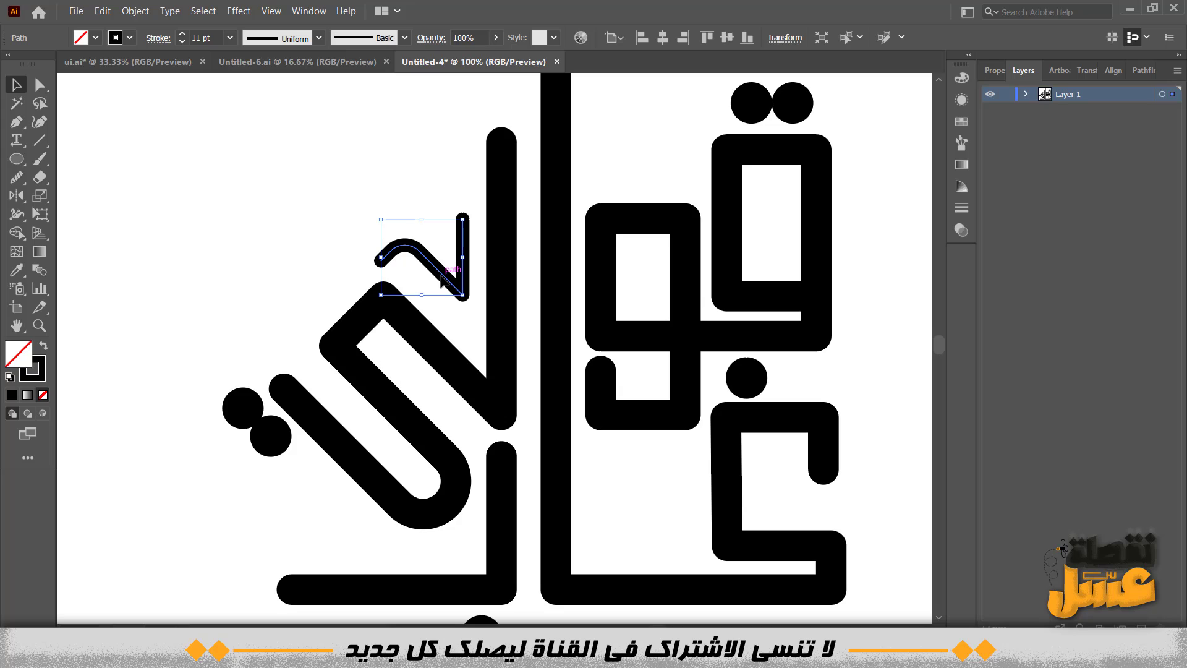
Nudge the small accent down and left until it sits evenly along the zigzag letter's upper slope
key("Down")
key("Down")
key("Down")
key("Down")
key("Down")
key("Left")
key("Left")
key("Left")
key("Left")
key("Left")
key("Left")
key("Down")
key("Down")
key("Left")
key("Left")
left_click(402, 175)
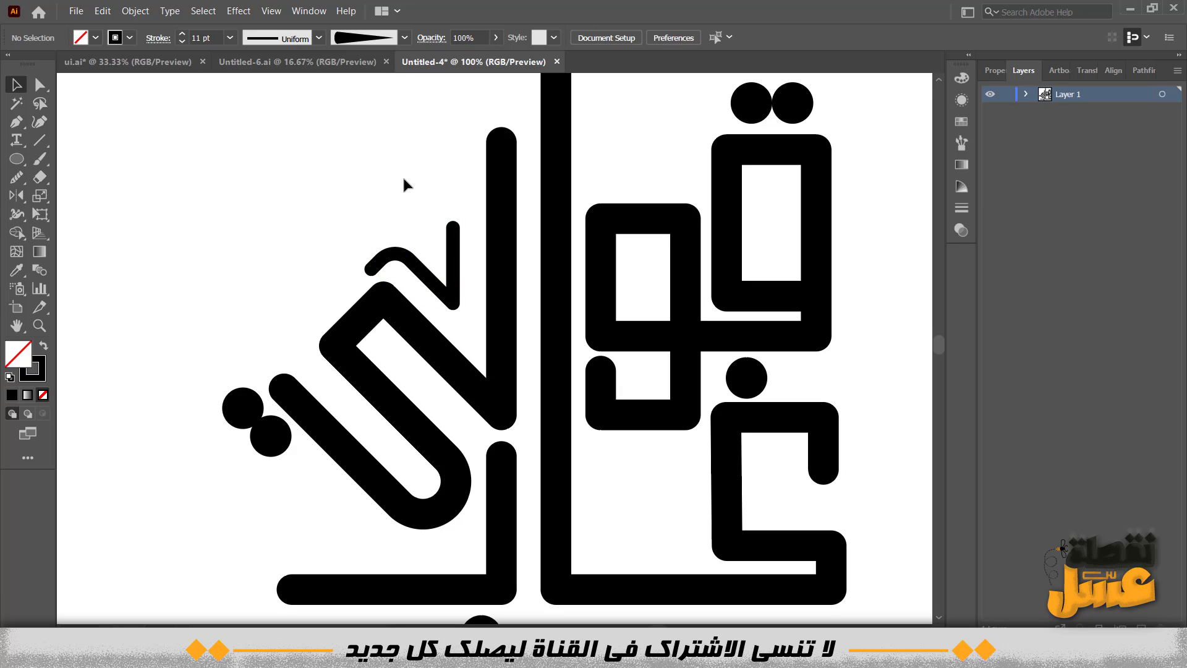
left_click(438, 278)
key("Left")
key("Left")
key("Left")
key("Left")
key("Left")
key("Left")
left_click(435, 259)
Draw a small L-shaped 11 pt stroke, a short vertical with a base to the left, beside the larger L stroke
scroll(455, 302, "down", 1)
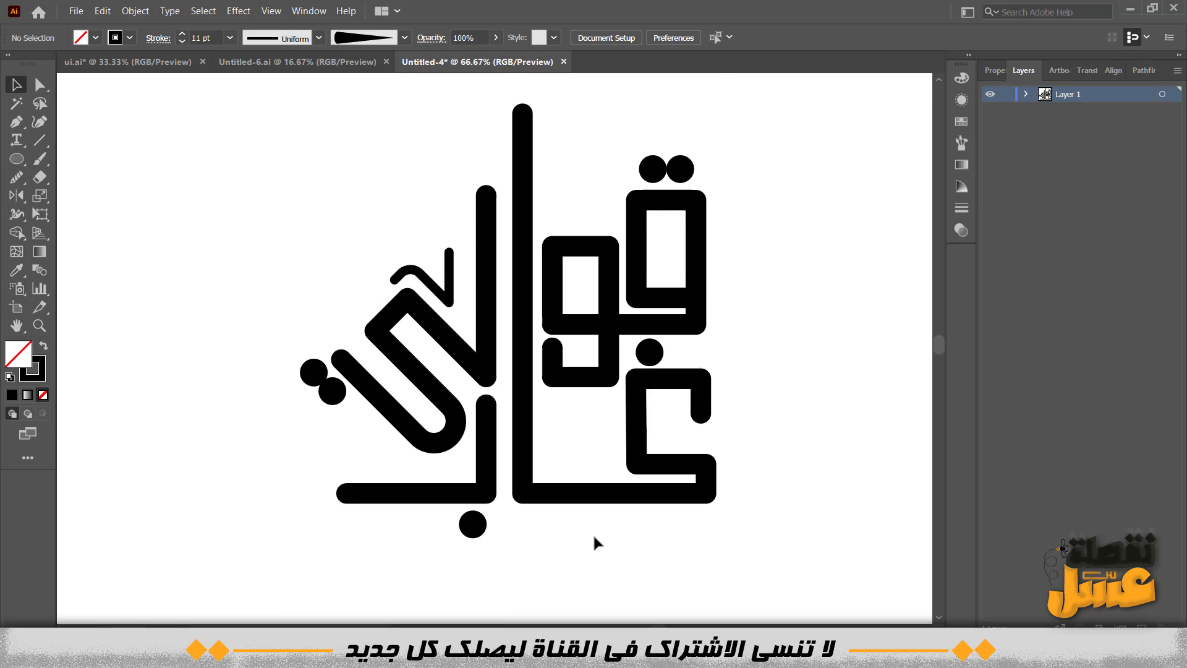
left_click_drag(593, 537, 522, 485)
key("p")
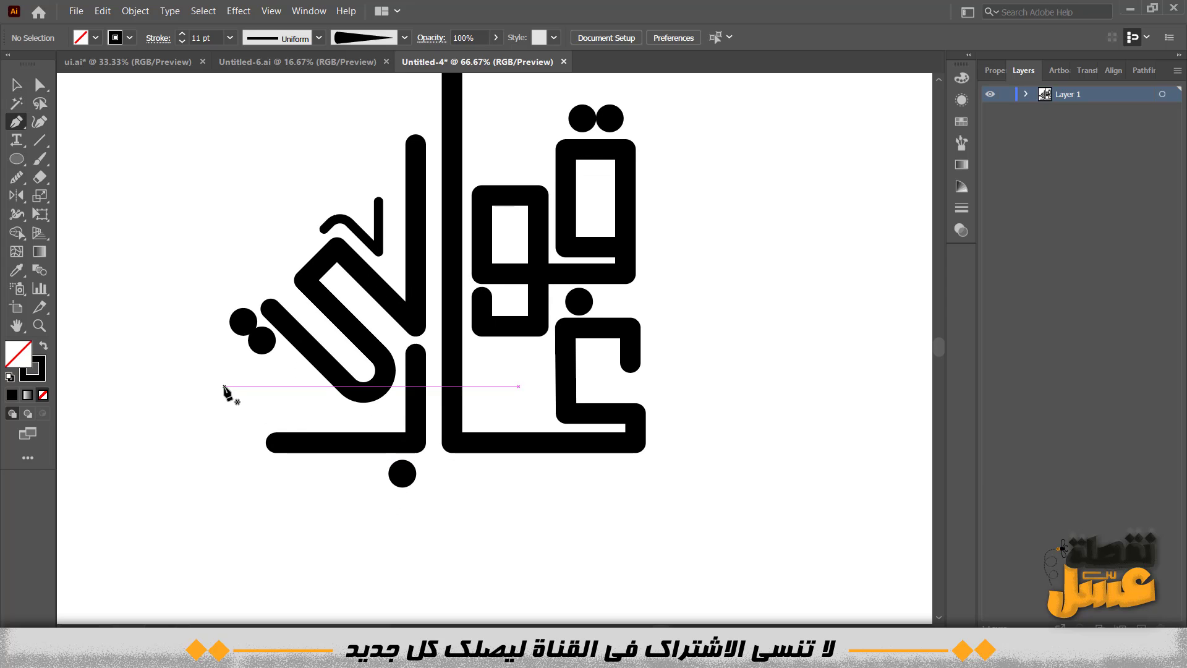
left_click(224, 386)
left_click(224, 439)
left_click(164, 439)
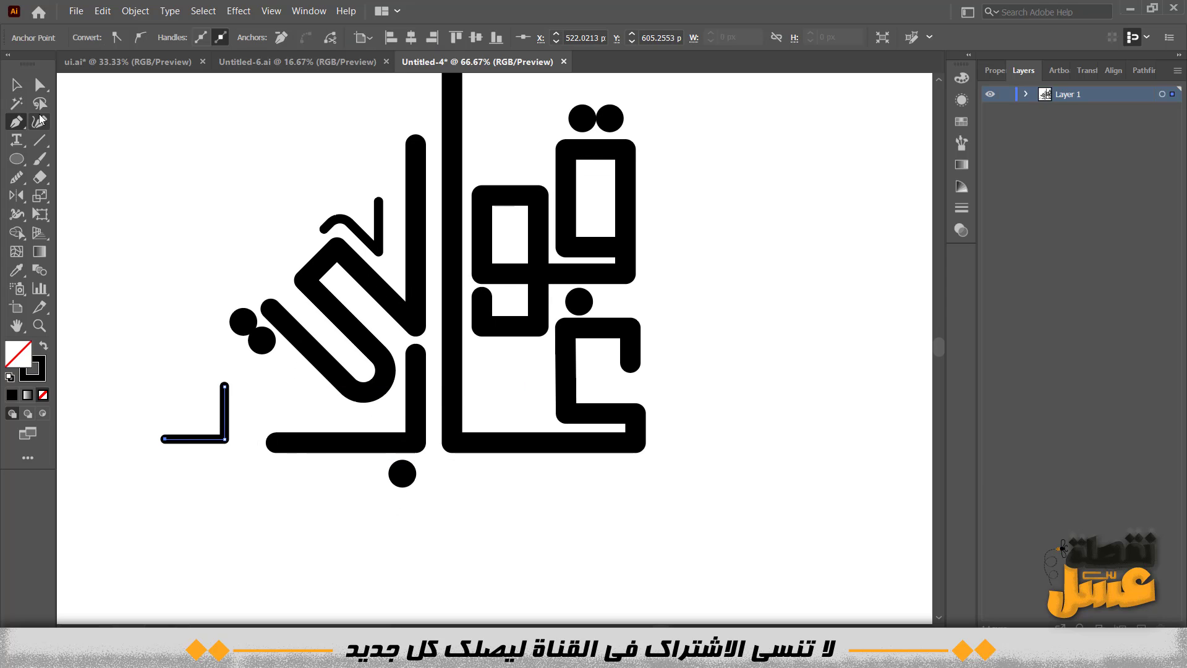
Scale the small L accent down, fit it into the larger L's inner corner and set its stroke weight to 7 pt
left_click(17, 85)
left_click(149, 477)
left_click(226, 432)
left_click_drag(225, 439, 602, 403)
scroll(220, 435, "up", 2)
left_click_drag(572, 402, 592, 416)
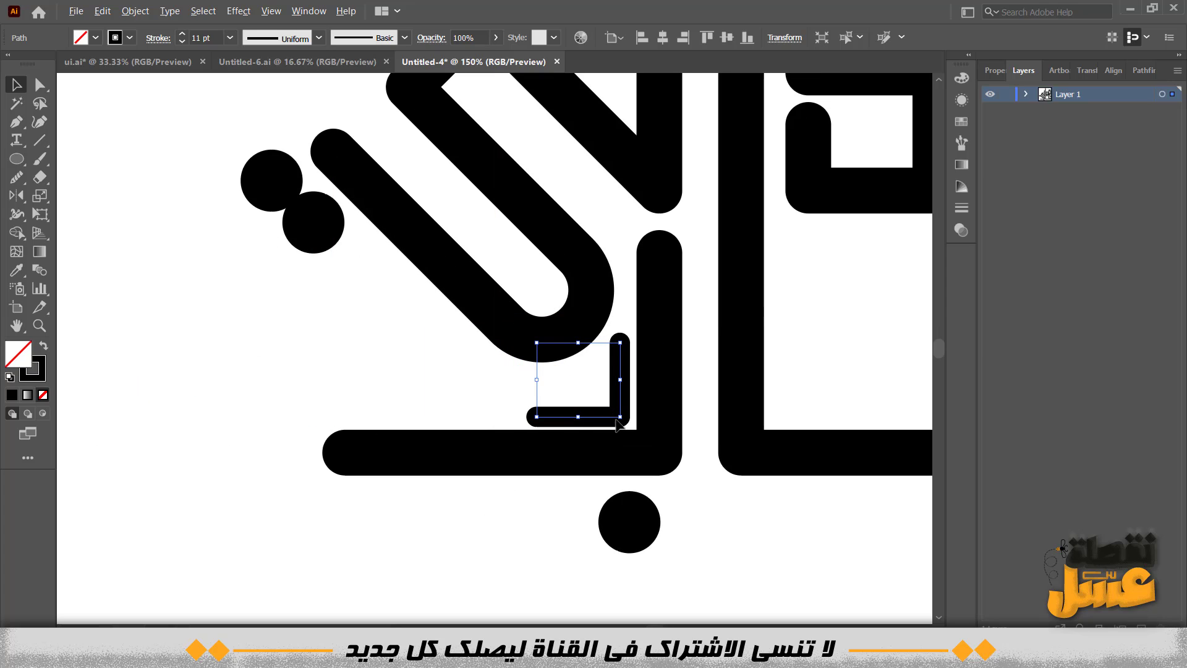
left_click(206, 298)
scroll(206, 298, "down", 1)
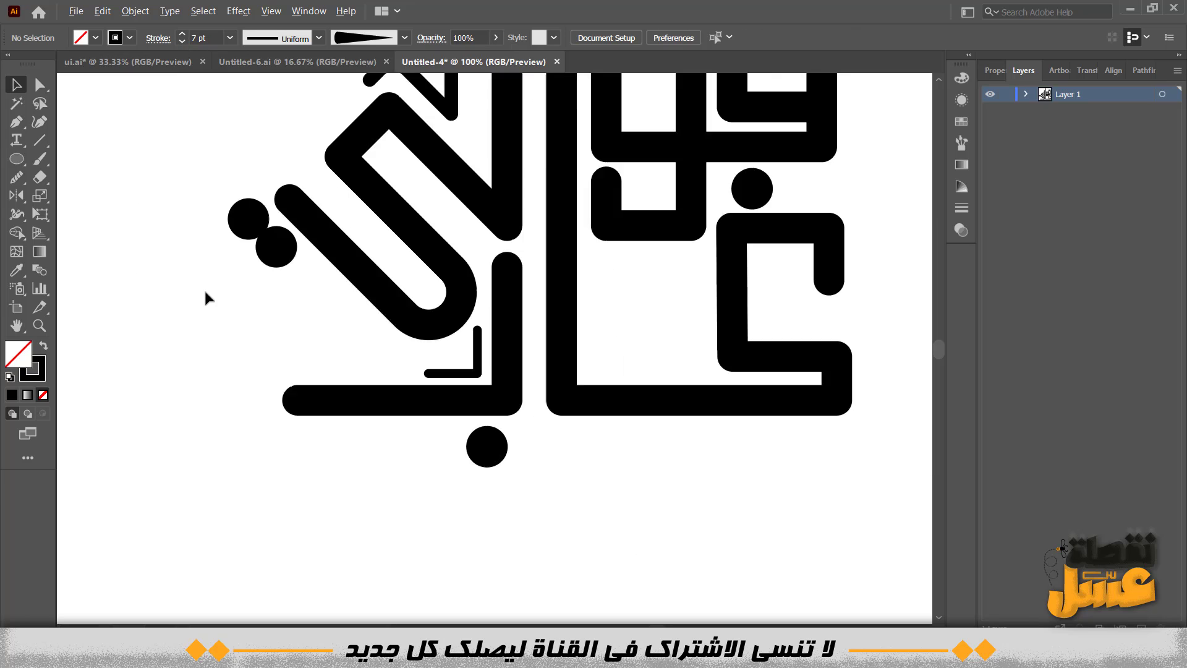
scroll(244, 377, "down", 1)
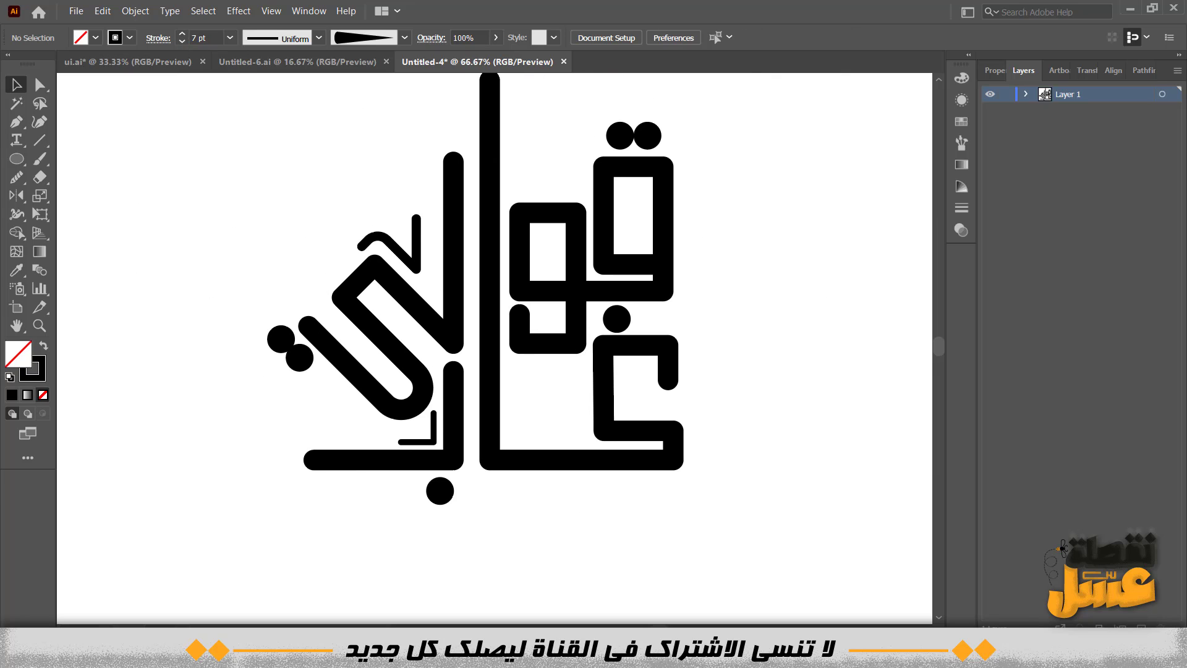
Make a copy of the small L accent reflected about the vertical axis and position it in the tall stem's lower inner corner
right_click(430, 445)
mouse_move(495, 355)
left_click(612, 408)
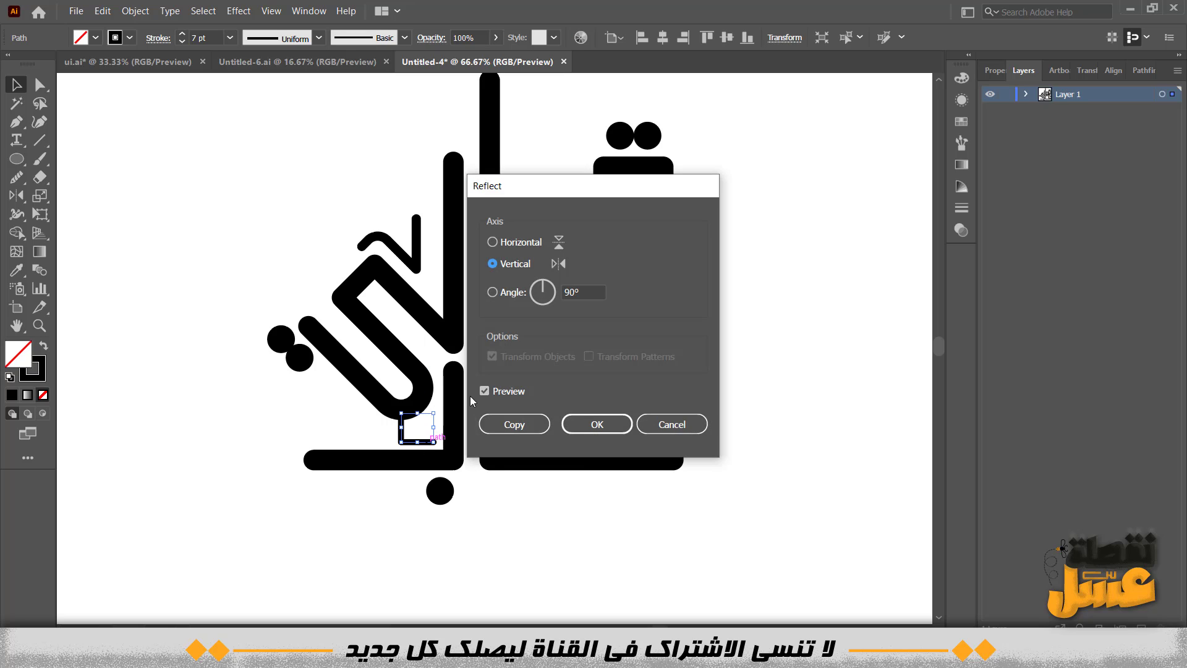
left_click(518, 429)
left_click_drag(415, 433, 519, 433)
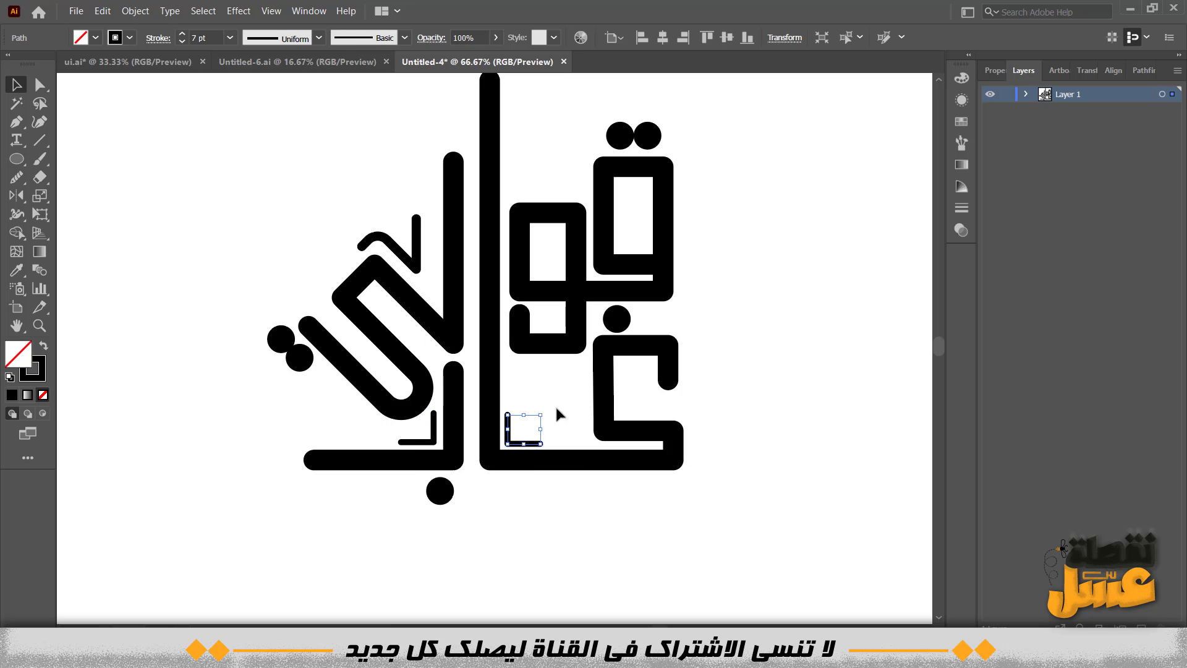
left_click(555, 405)
left_click(511, 445)
left_click(551, 422)
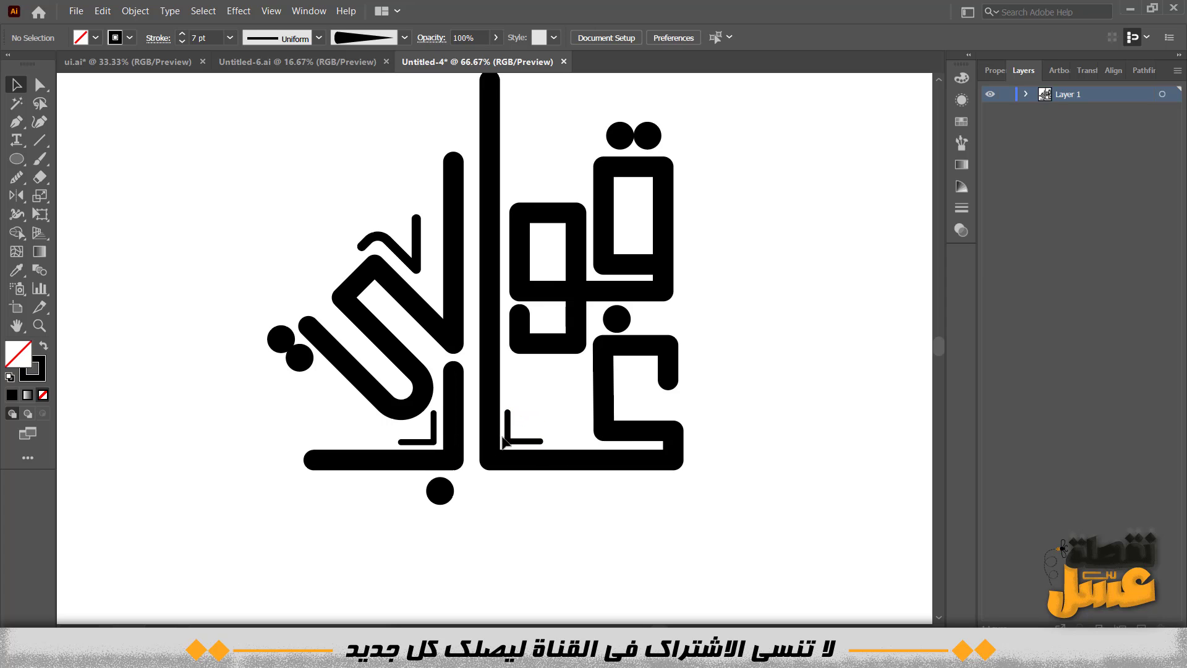
left_click_drag(540, 180, 561, 246)
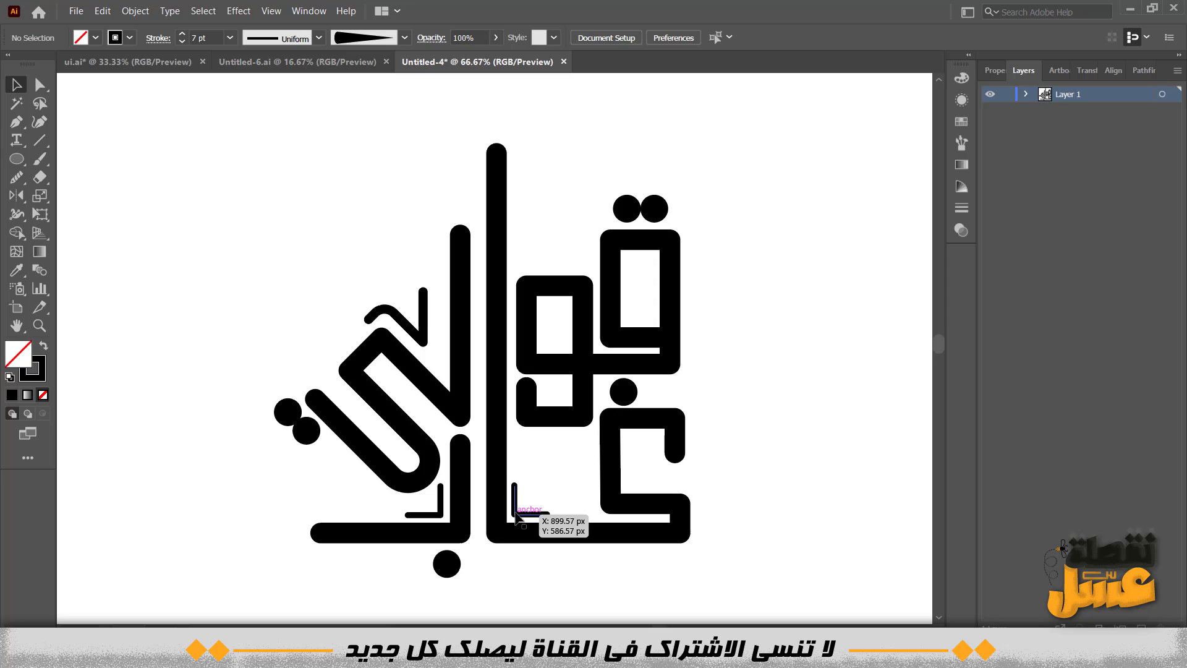
Place smaller copies of the L accent inside the two box-shaped loops and outside the baseline's lower-right corner, each turned to suit its corner
left_click_drag(516, 516, 435, 308)
left_click(690, 362)
scroll(757, 320, "up", 1)
left_click_drag(433, 301, 433, 291)
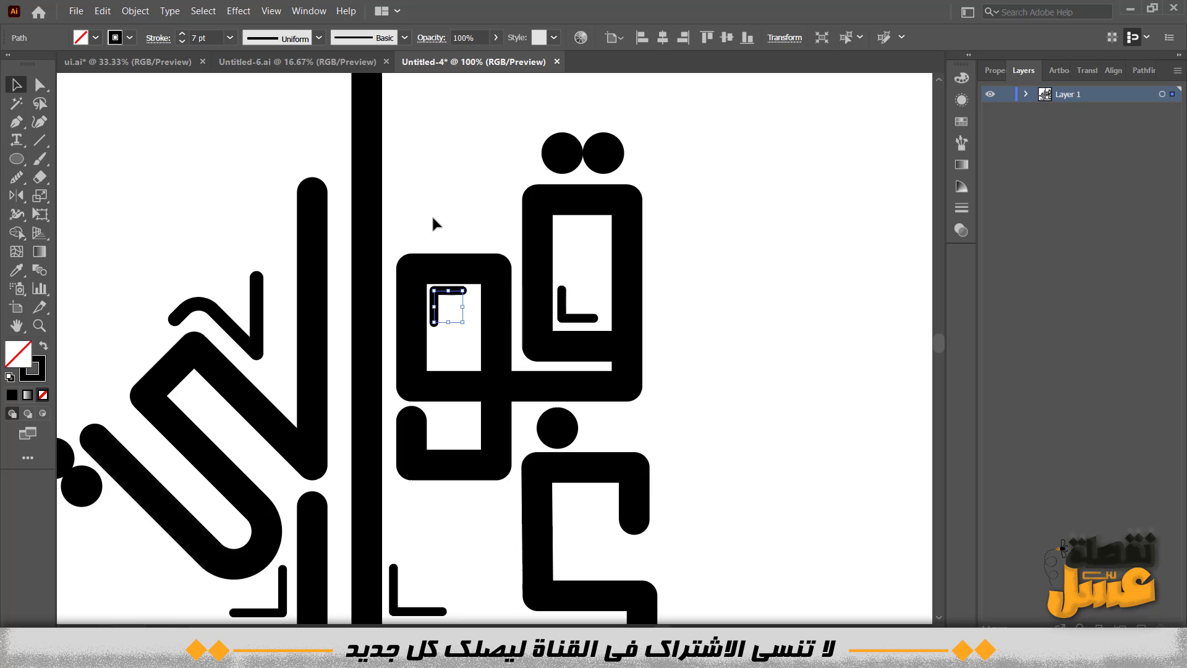
left_click(436, 202)
key("ctrl+minus")
left_click_drag(733, 469, 697, 429)
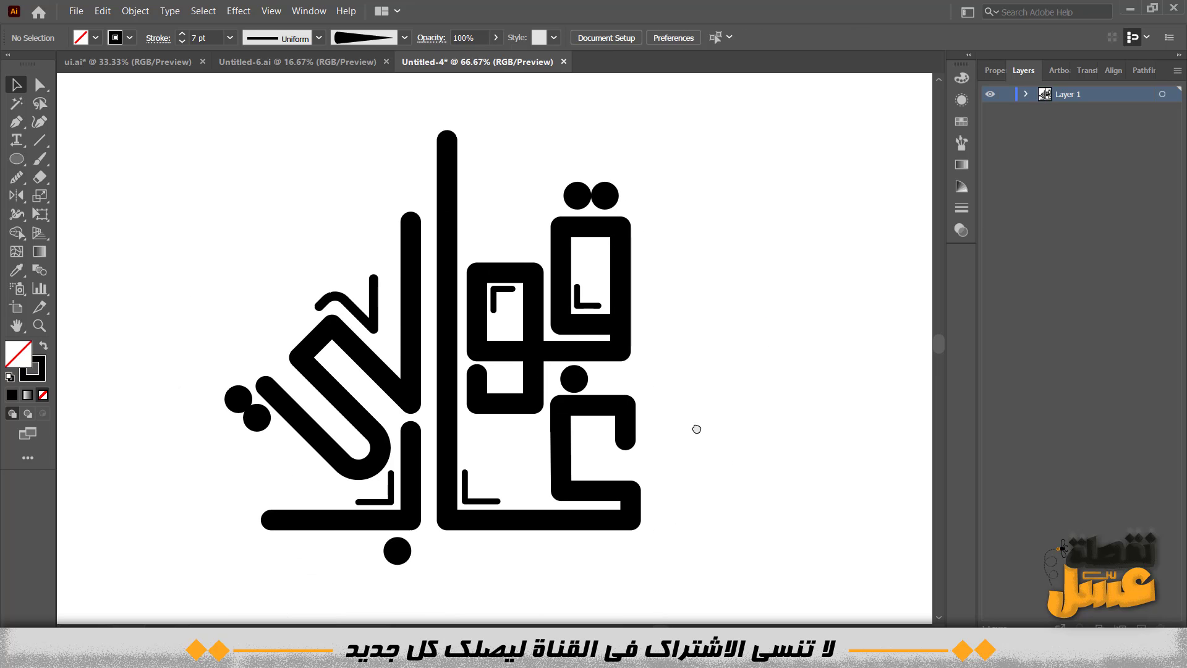
left_click_drag(580, 305, 647, 544)
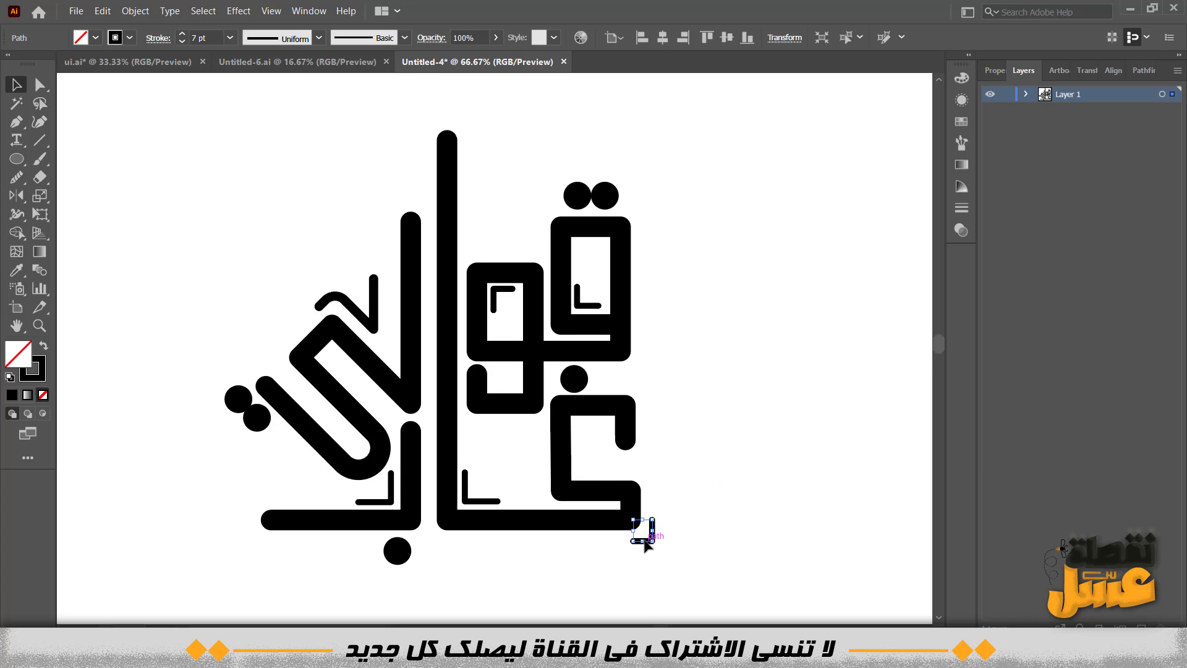
left_click(688, 490)
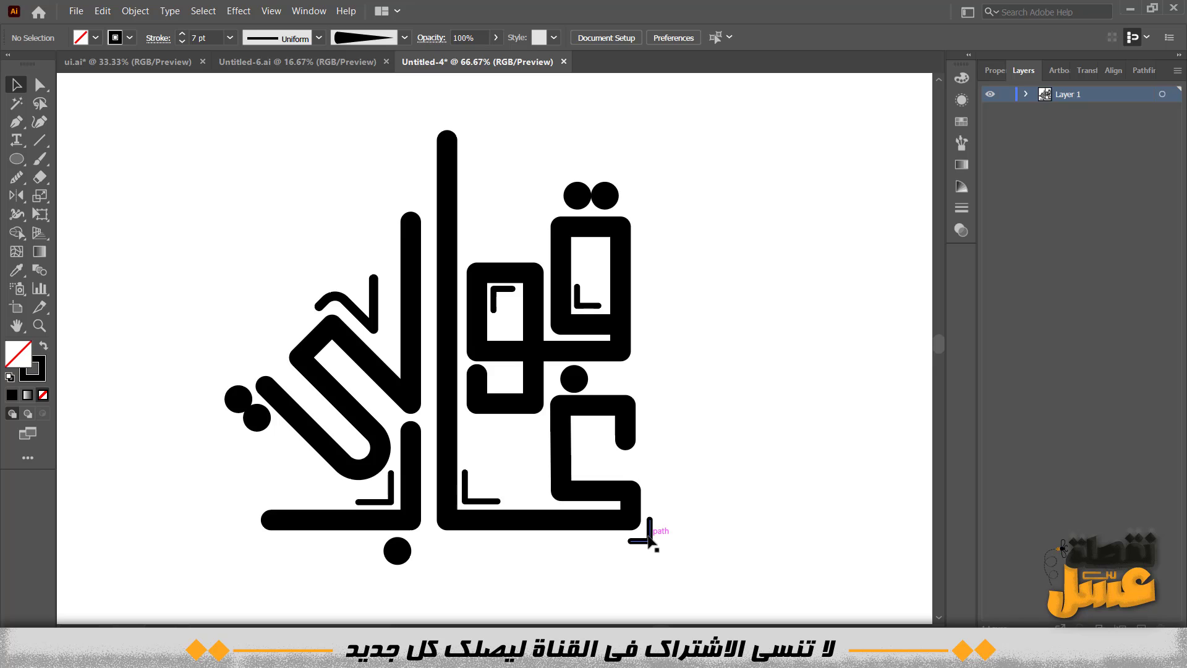
Copy the small L accent into the blank area, set its stroke color to FCFCFC and rotate it so its corner points to the upper left
left_click_drag(648, 537, 777, 411)
double_click(39, 374)
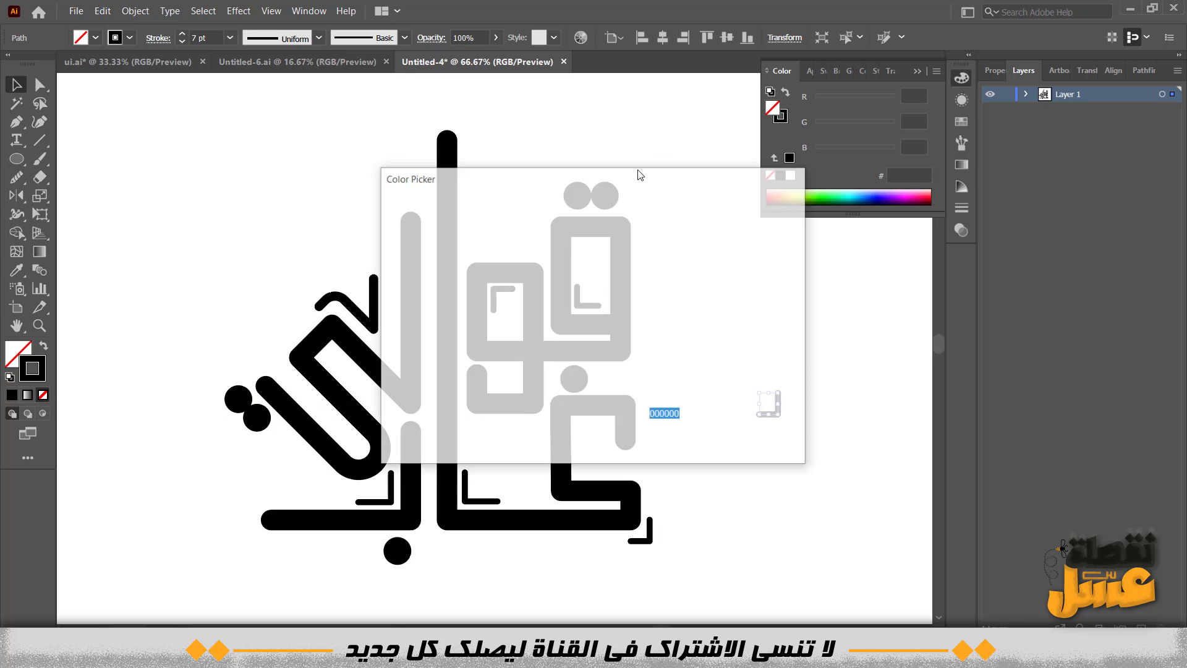
type("fcfcfc")
key("Return")
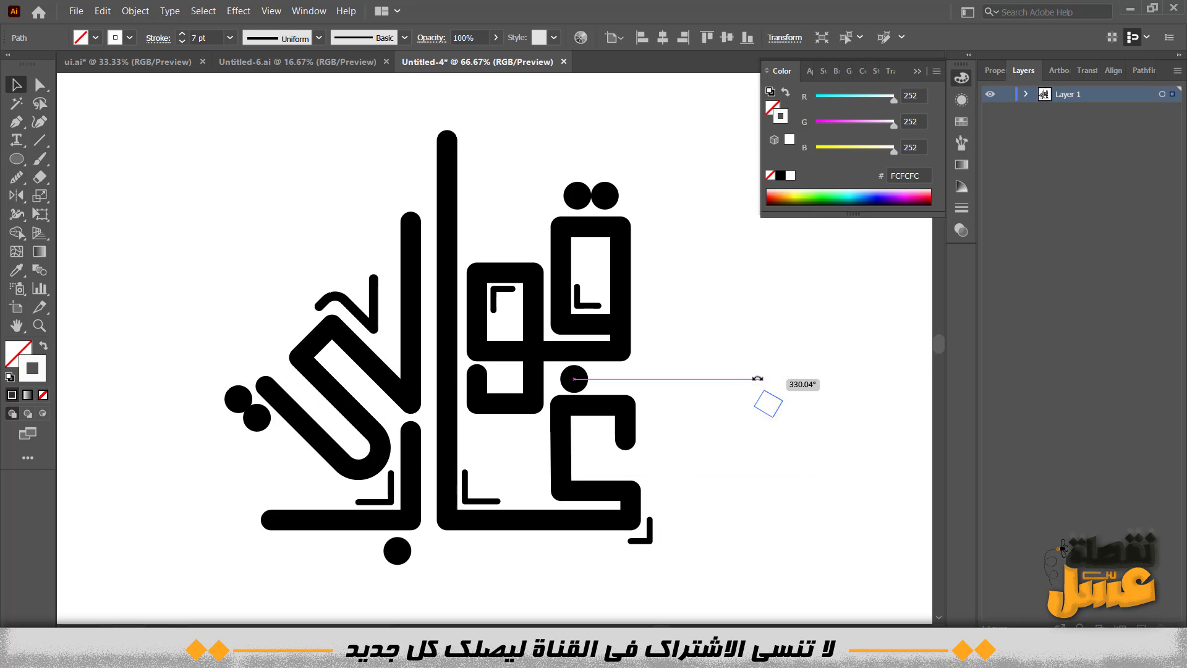
left_click(762, 399)
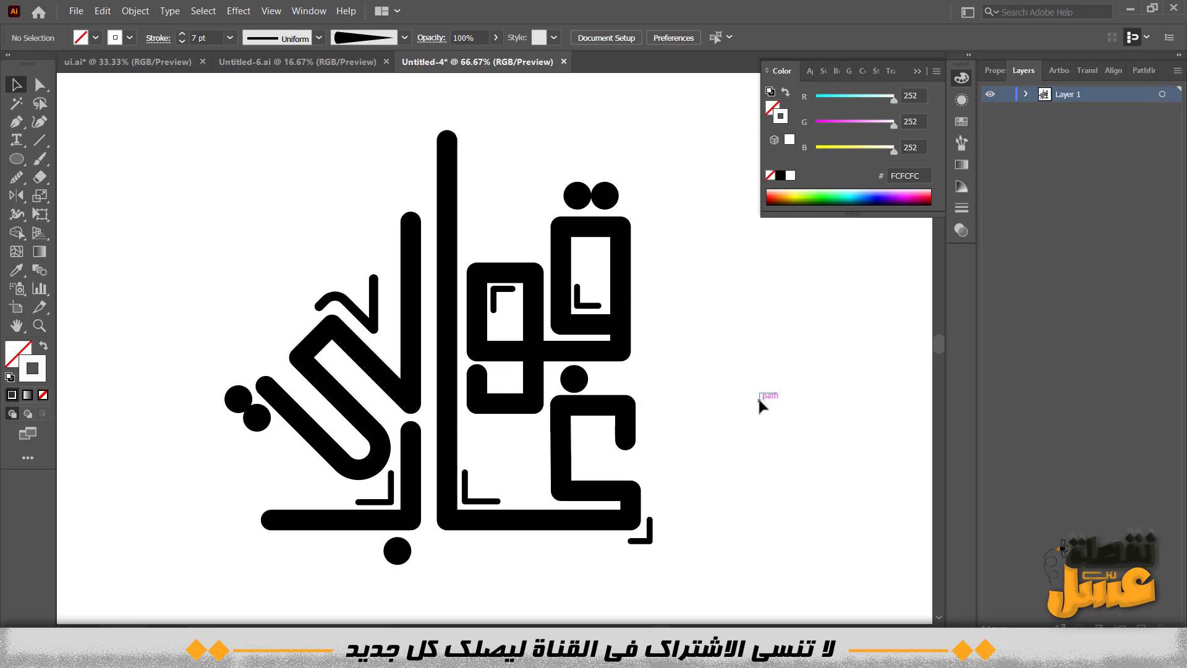
Move the white L accent onto the upper-left corner of the two-dot letter and set its stroke weight to 3 pt
left_click_drag(758, 395, 558, 223)
left_click(525, 180)
scroll(525, 181, "up", 2)
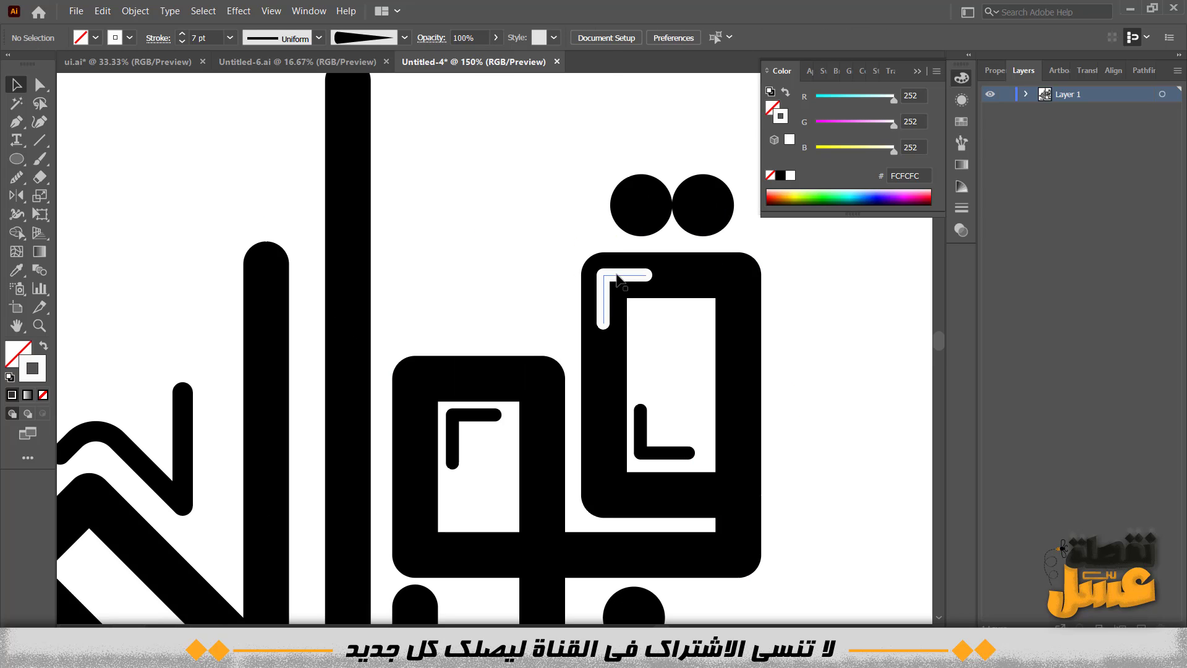
left_click(616, 275)
left_click(183, 42)
left_click(182, 42)
left_click(183, 41)
left_click(182, 41)
left_click(485, 199)
left_click(614, 278)
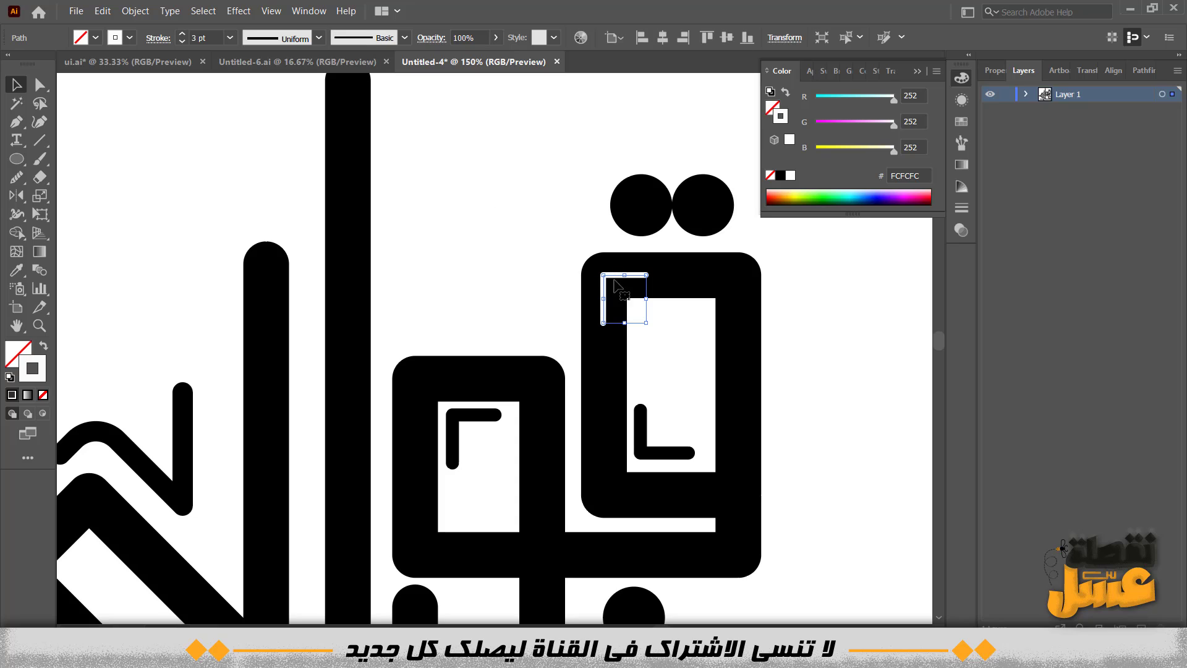
Reflect the white accent about the vertical axis and nudge it into the two-dot letter's upper-right corner
right_click(615, 281)
mouse_move(646, 507)
left_click(795, 553)
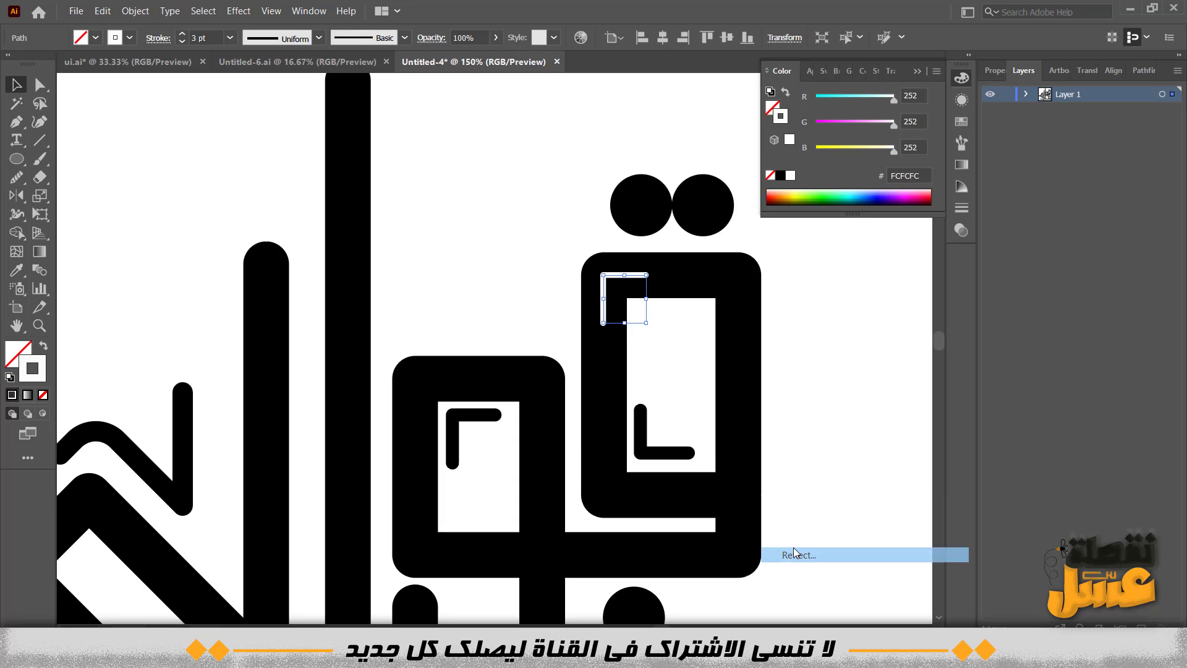
left_click(587, 432)
key("shift+Right")
key("shift+Right")
key("shift+Right")
key("shift+Right")
key("shift+Right")
key("shift+Right")
key("Up")
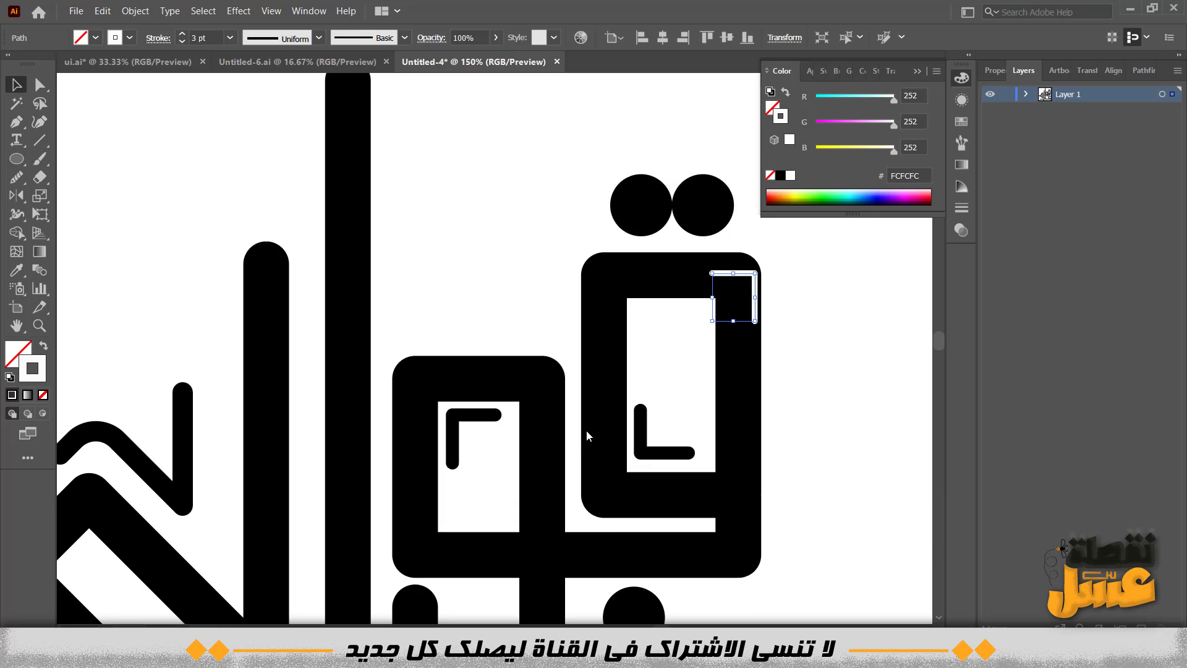
key("Left")
key("Left")
key("Left")
key("Up")
key("Up")
key("Left")
key("Left")
key("Up")
left_click(829, 325)
Duplicate the white accent near the two-dot letter's upper-left corner and round the bend of the original to follow the letter's corner
scroll(796, 282, "up", 2)
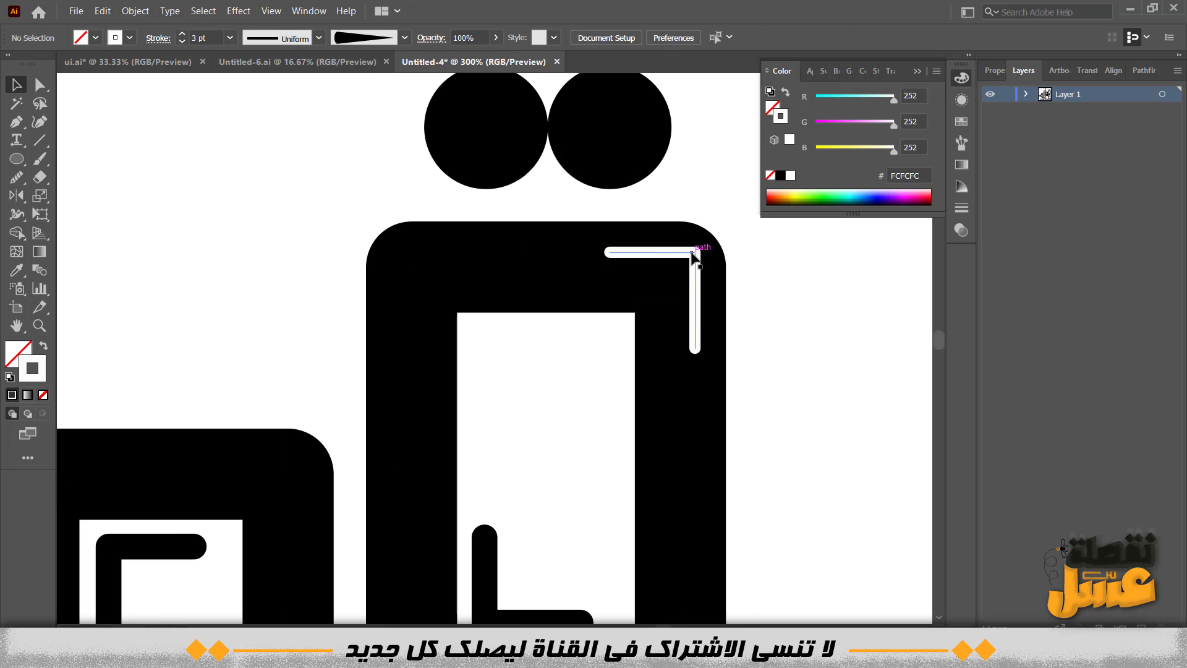
left_click(691, 252)
left_click(825, 255)
left_click_drag(674, 254, 445, 261)
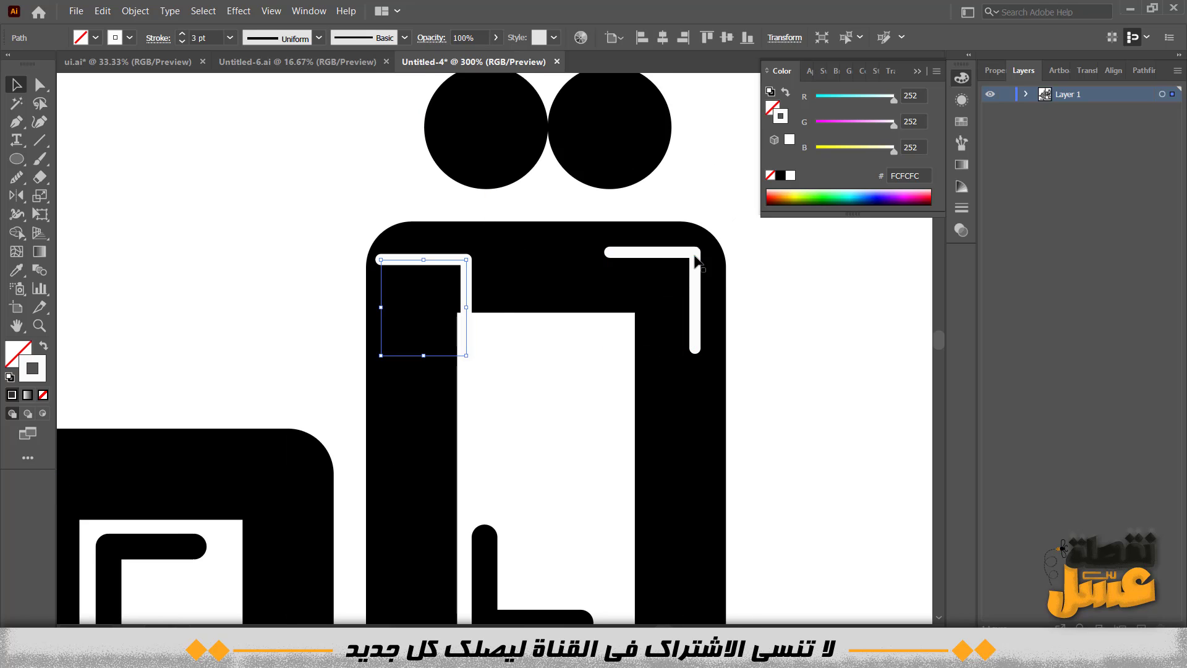
key("a")
left_click(695, 253)
left_click_drag(691, 262, 461, 195)
left_click(326, 305)
scroll(326, 305, "down", 2, "alt")
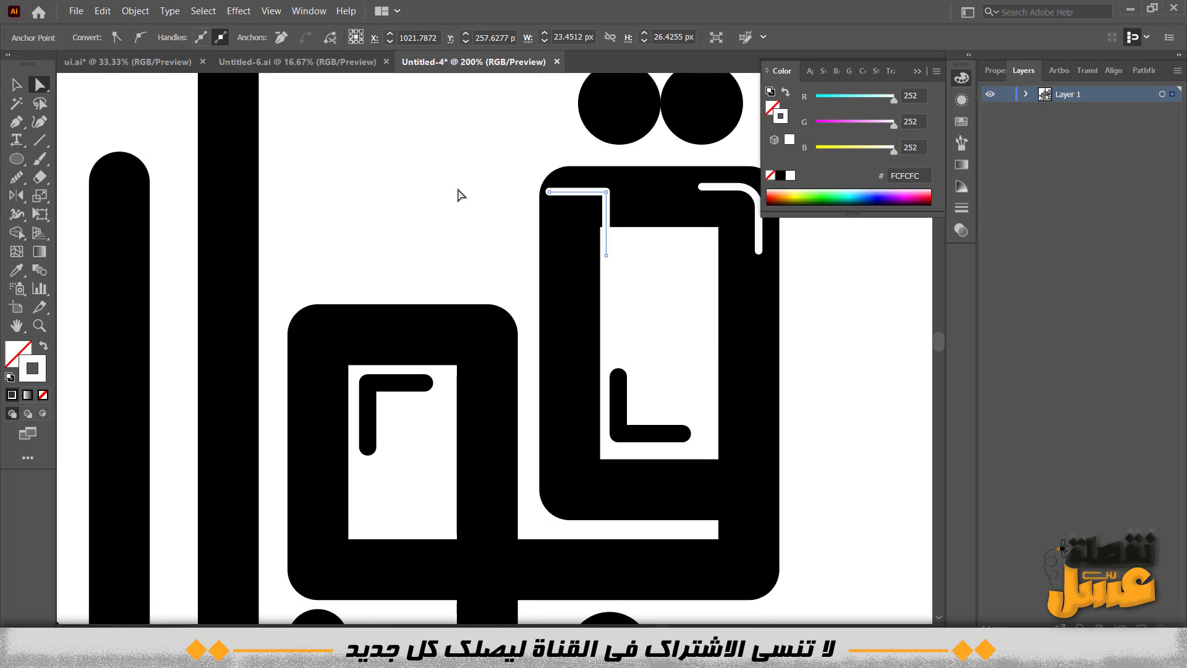
Place a copy of the rounded white accent in the upper-right corner of the middle box-shaped letter
key("v")
left_click_drag(758, 201, 506, 328)
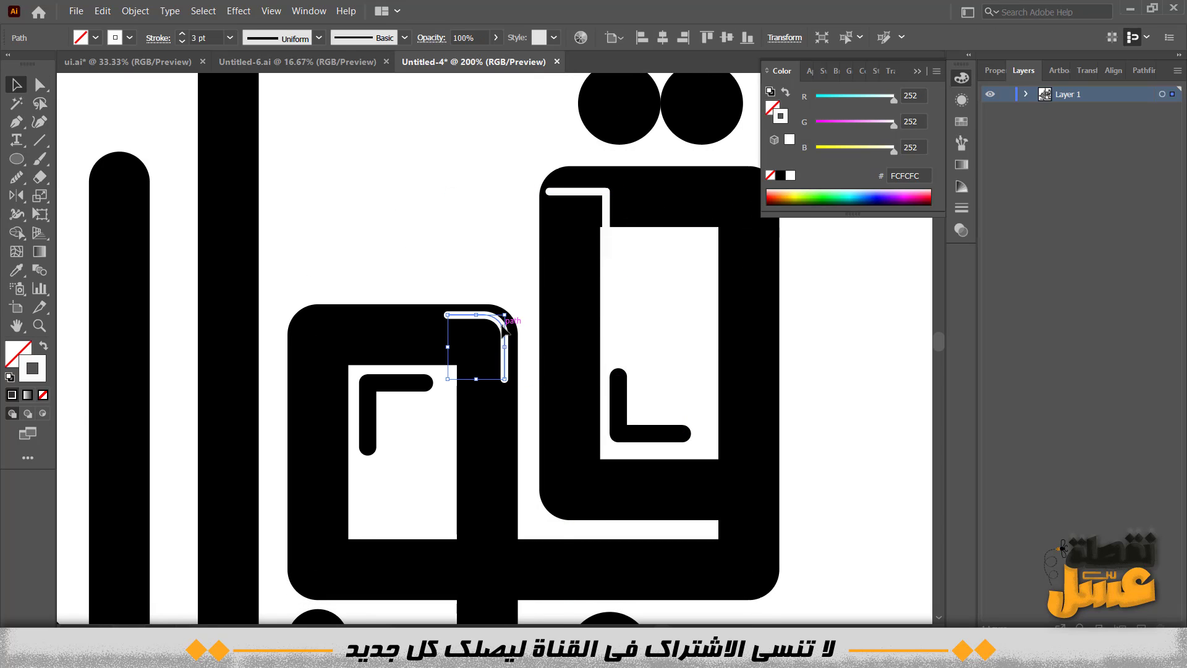
key("ctrl+z")
left_click_drag(753, 196, 505, 328)
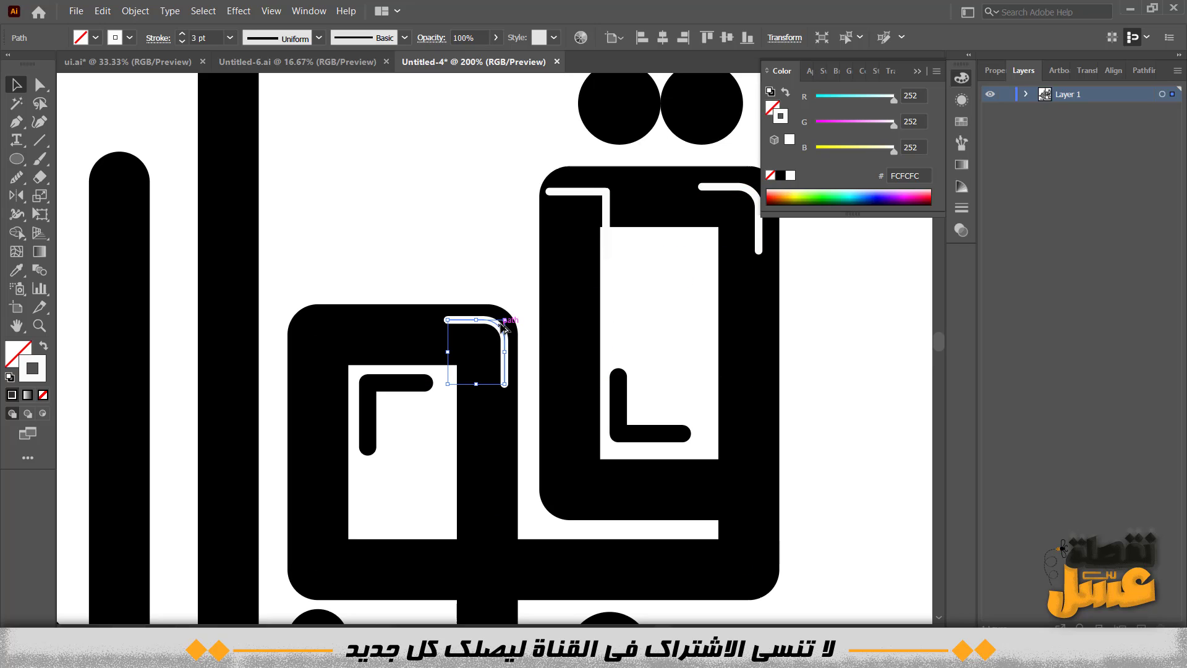
Move the sharp-cornered white accent onto the zigzag letter's lower bend and rotate it to have one vertical arm along the stem
left_click_drag(608, 190, 306, 445)
left_click(427, 272)
scroll(311, 274, "down", 2)
scroll(337, 456, "up", 3)
key("a")
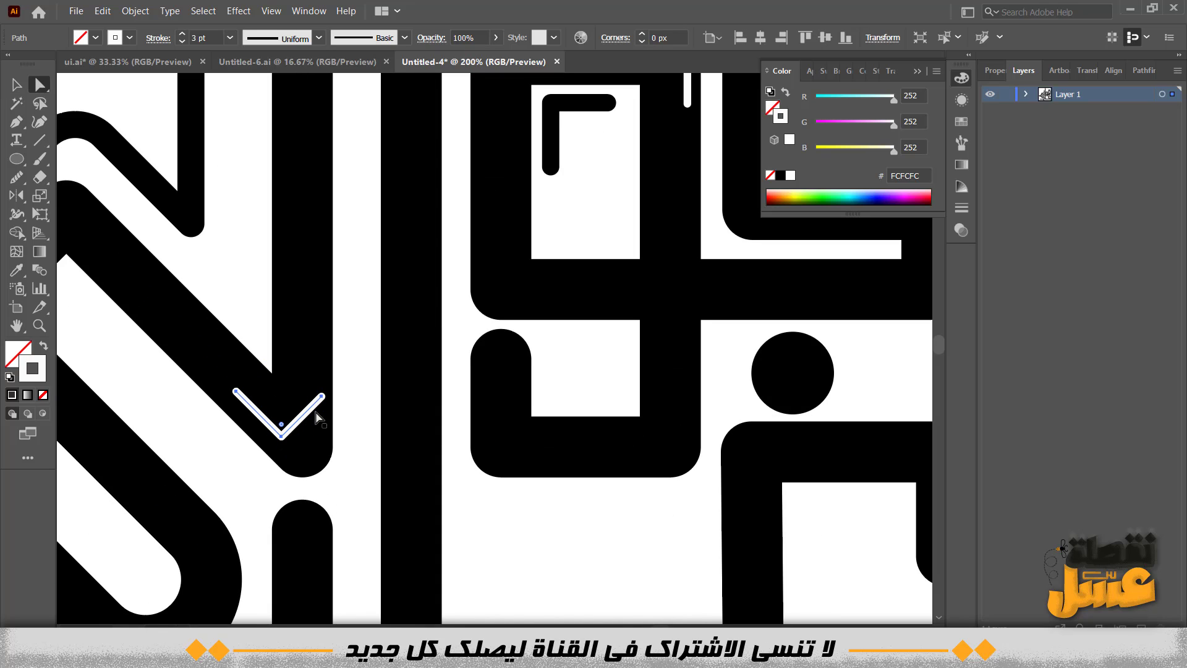
mouse_move(322, 396)
left_mouse_down()
mouse_move(293, 358)
mouse_move(315, 390)
left_mouse_up()
left_click(314, 389)
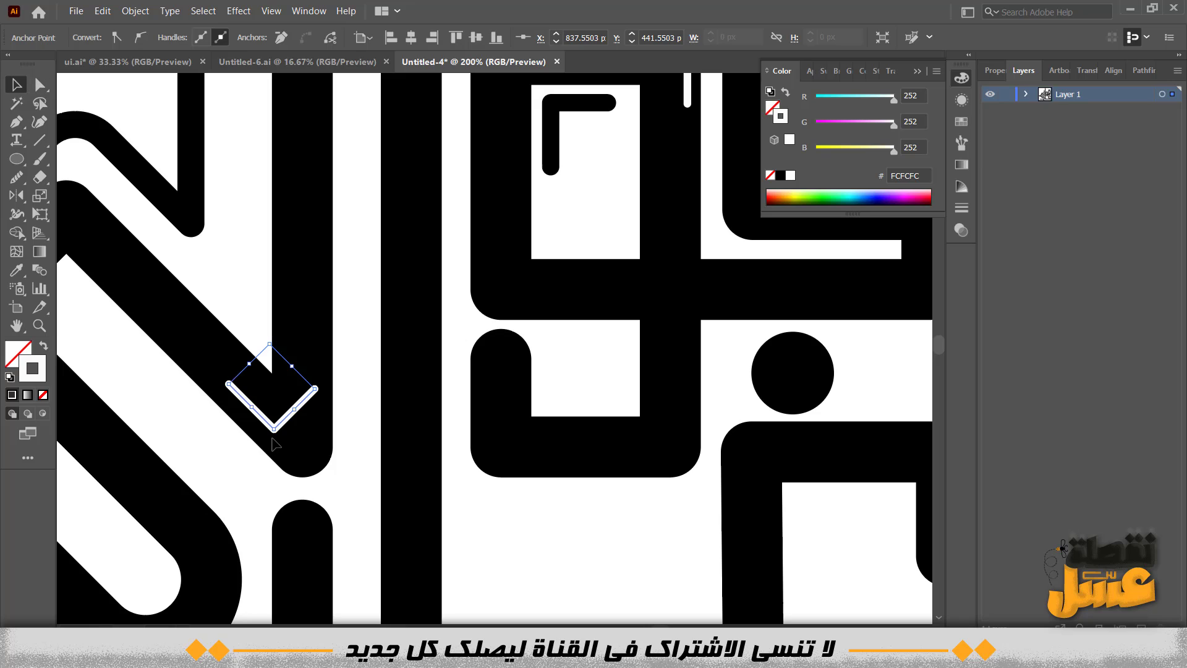
left_click_drag(275, 444, 293, 420)
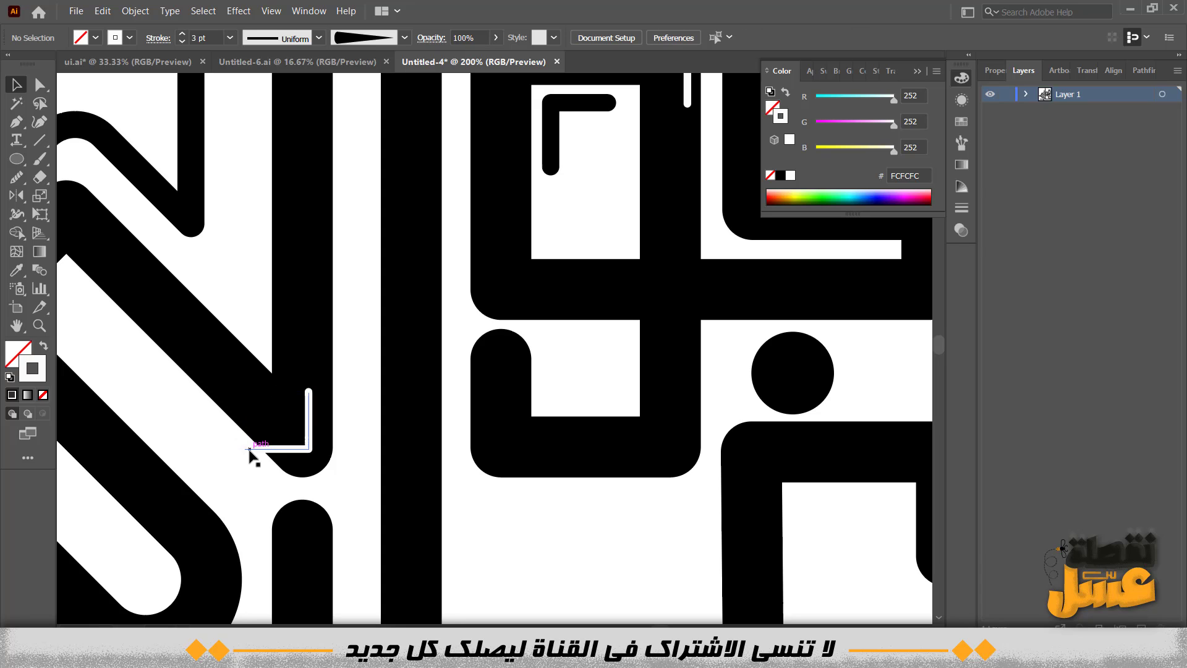
Reshape the white accent in the zigzag's lower bend by moving its horizontal arm's free end up to follow the diagonal stroke
key("a")
left_click_drag(246, 420, 253, 392)
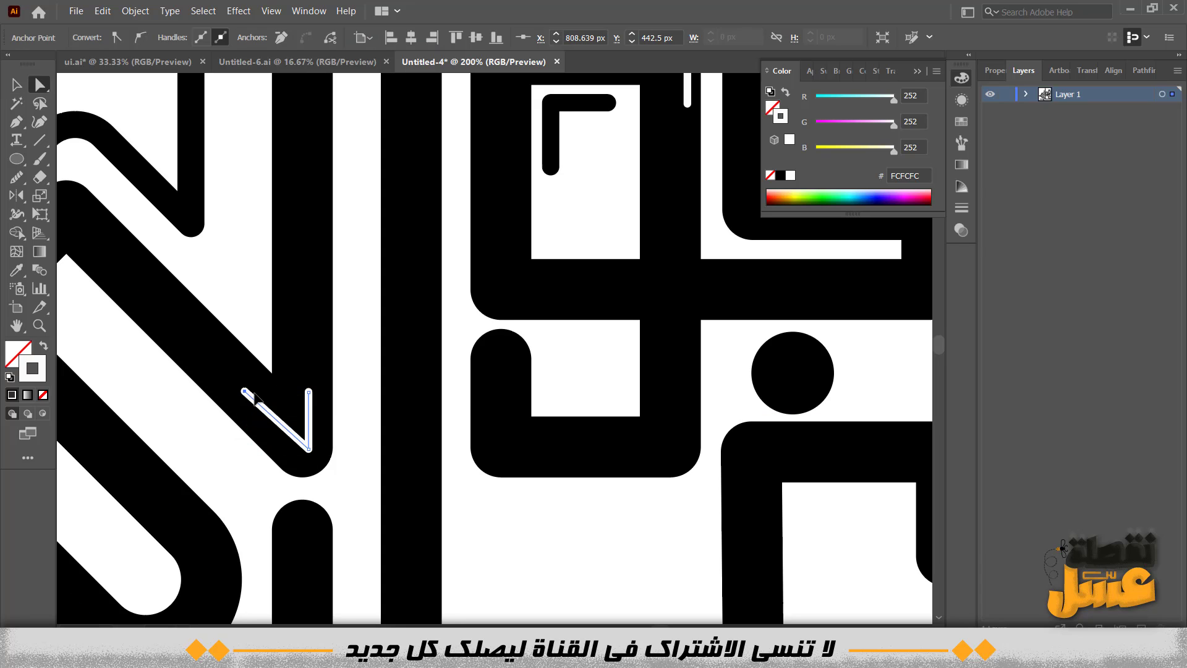
left_click(368, 334)
scroll(369, 329, "down", 2)
scroll(415, 307, "down", 2)
left_click_drag(559, 338, 520, 392)
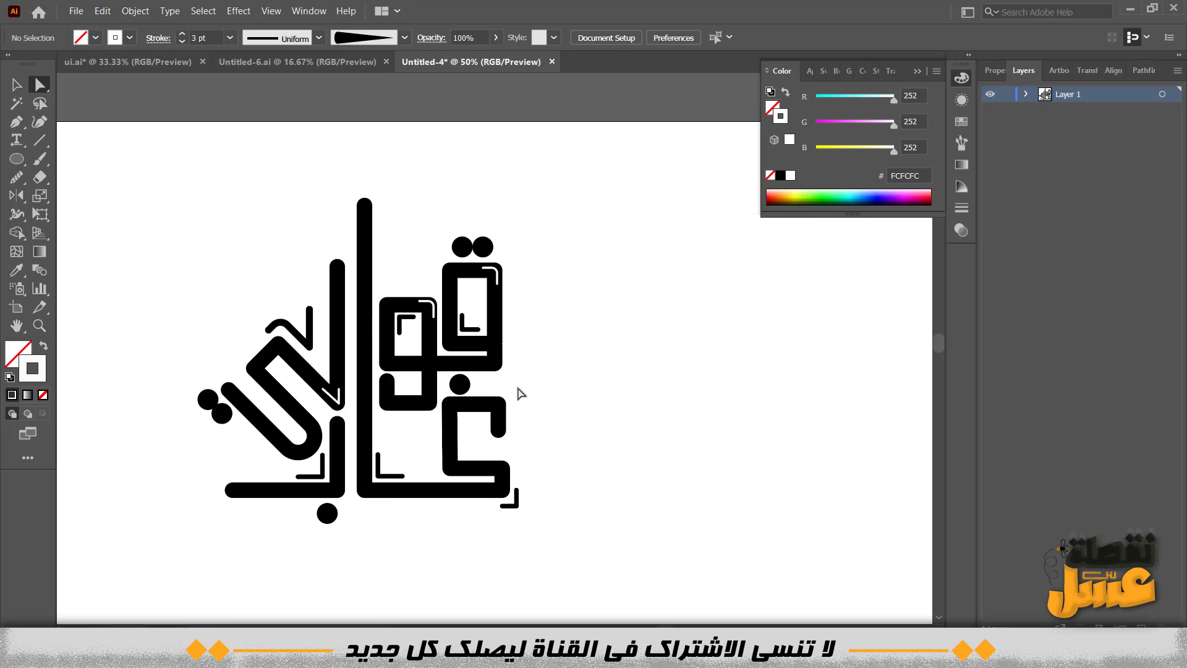
Place a copy of the rounded white accent in the upper-right corner of the one-dot letter below
scroll(509, 394, "up", 2)
left_click(486, 151)
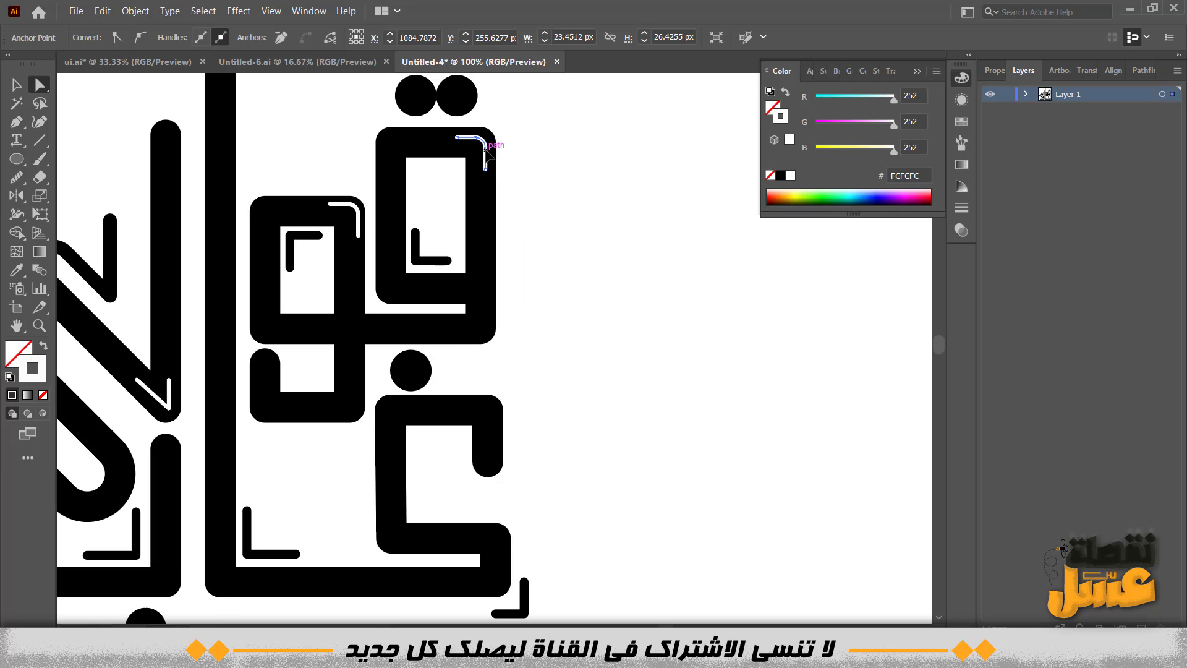
left_click(152, 103)
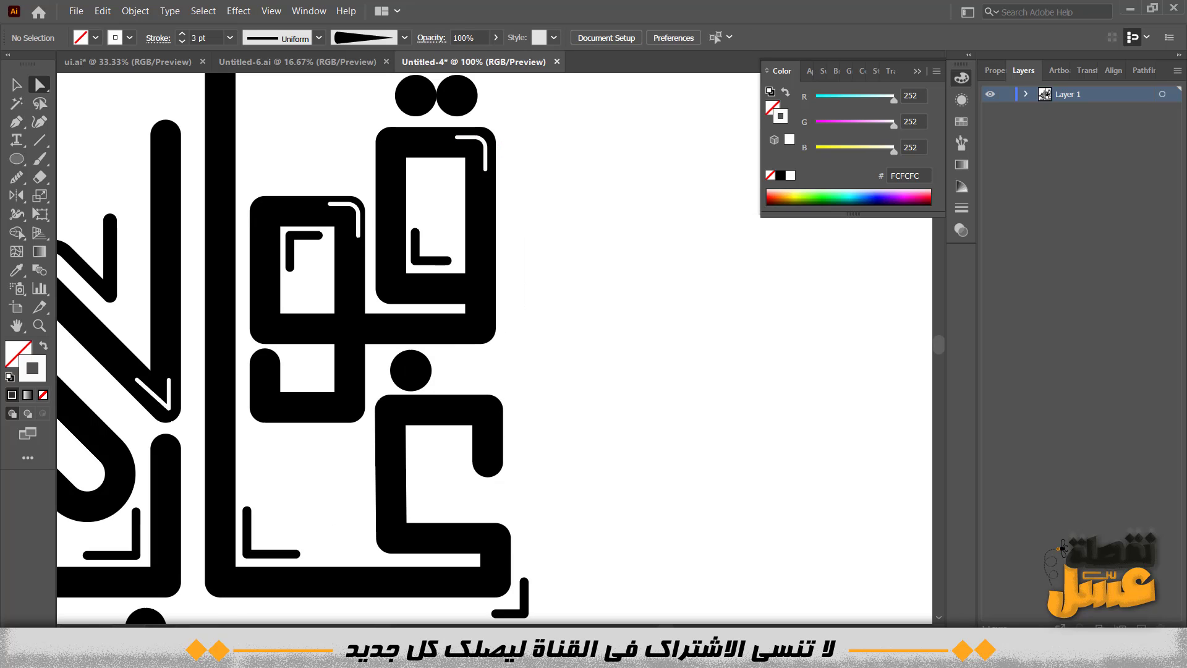
left_click(483, 140)
left_click(200, 224)
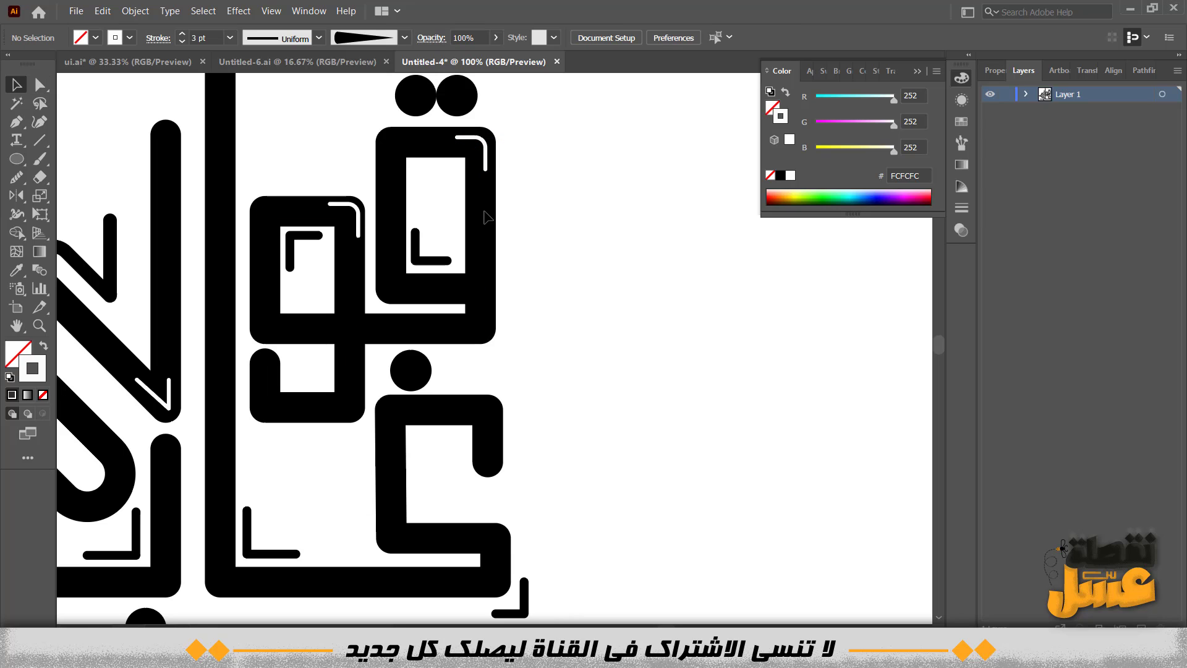
left_click_drag(483, 141, 625, 331)
left_click(552, 392)
Place another copy of the rounded white accent on the tall stem's lower-left corner, rotating and reflecting it to follow the bend
left_click_drag(556, 340, 304, 485)
right_click(311, 508)
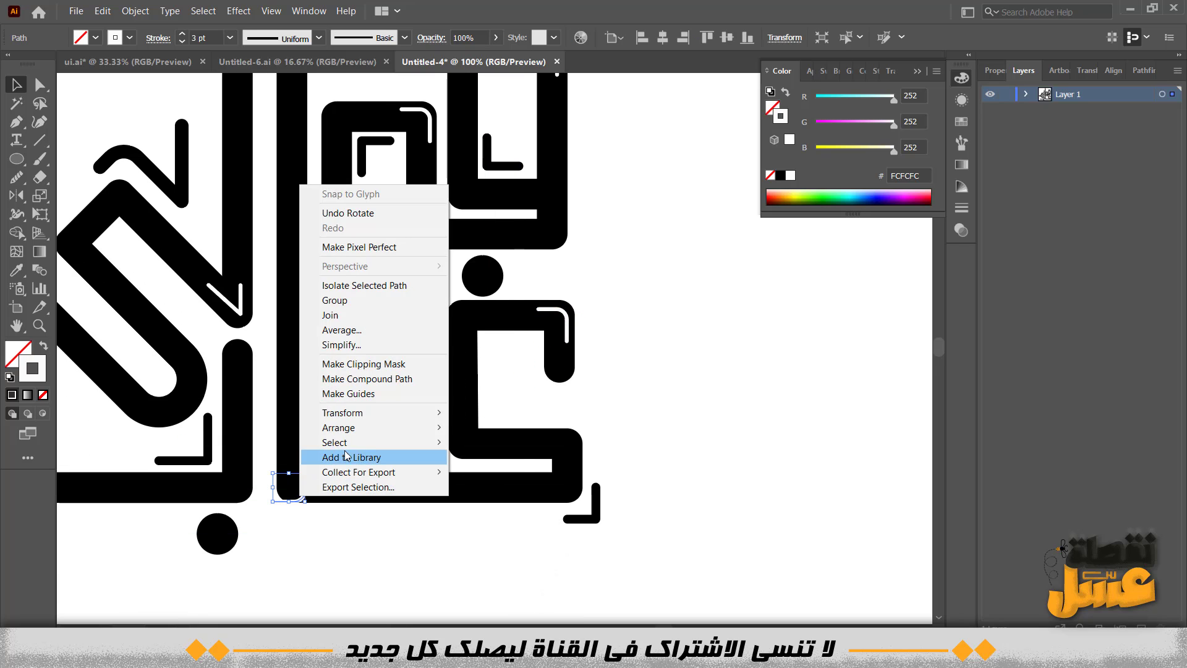
mouse_move(346, 409)
left_click(713, 465)
left_click(606, 421)
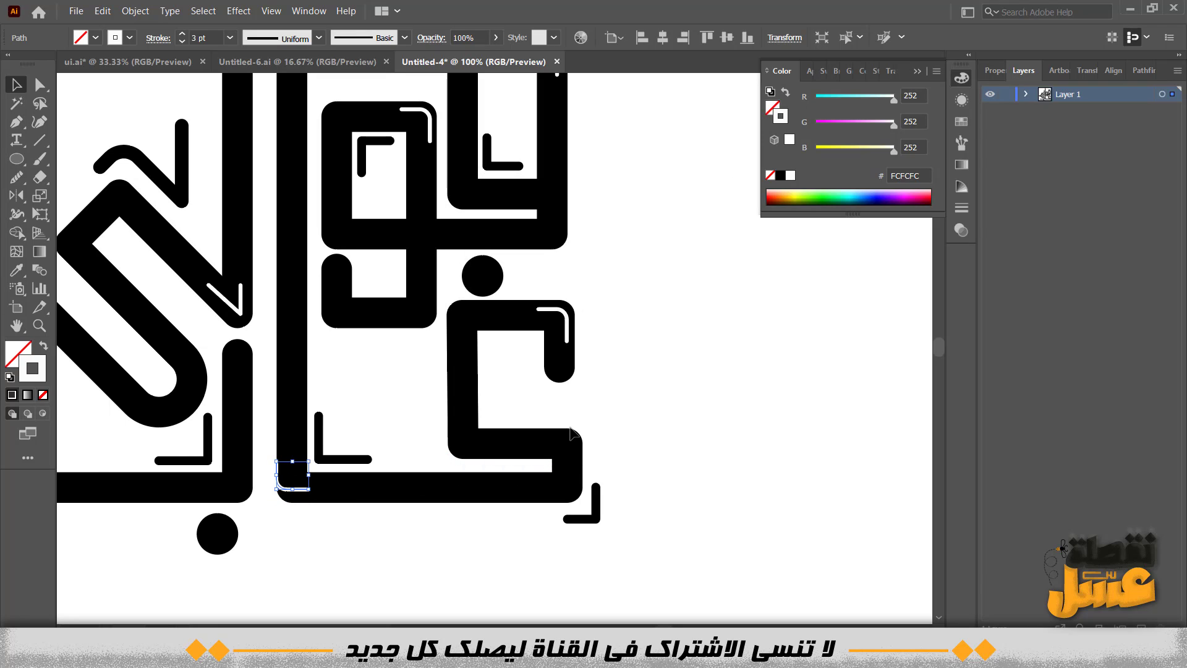
left_click(379, 413)
key("ctrl+minus")
key("ctrl+minus")
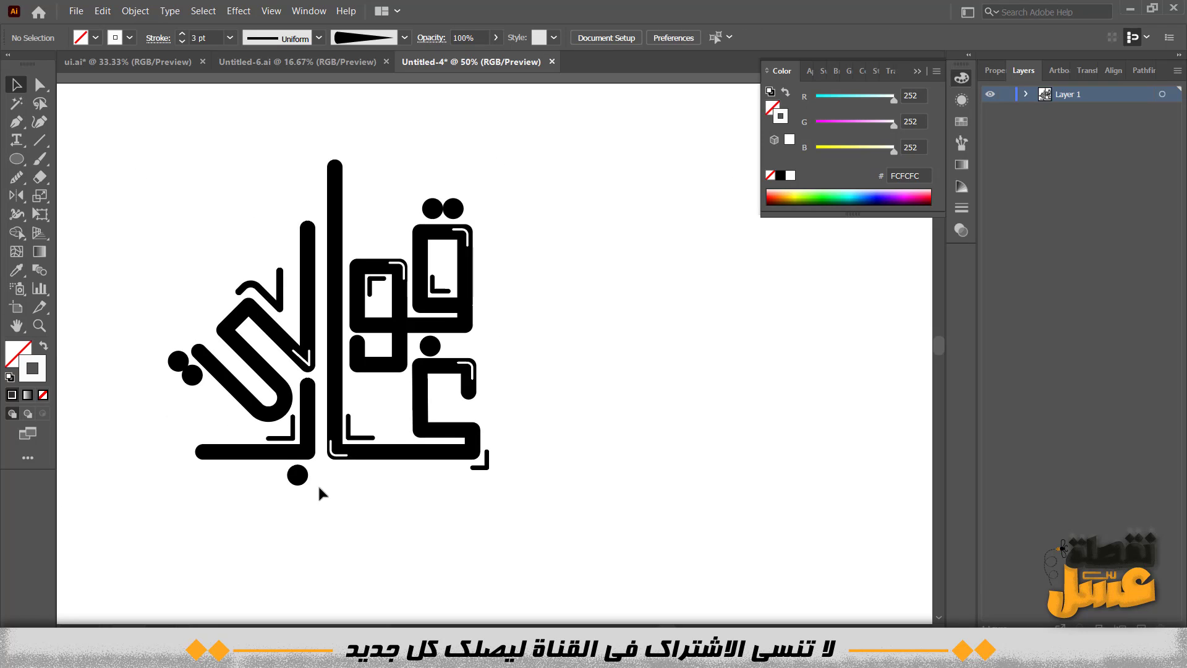
key("ctrl+plus")
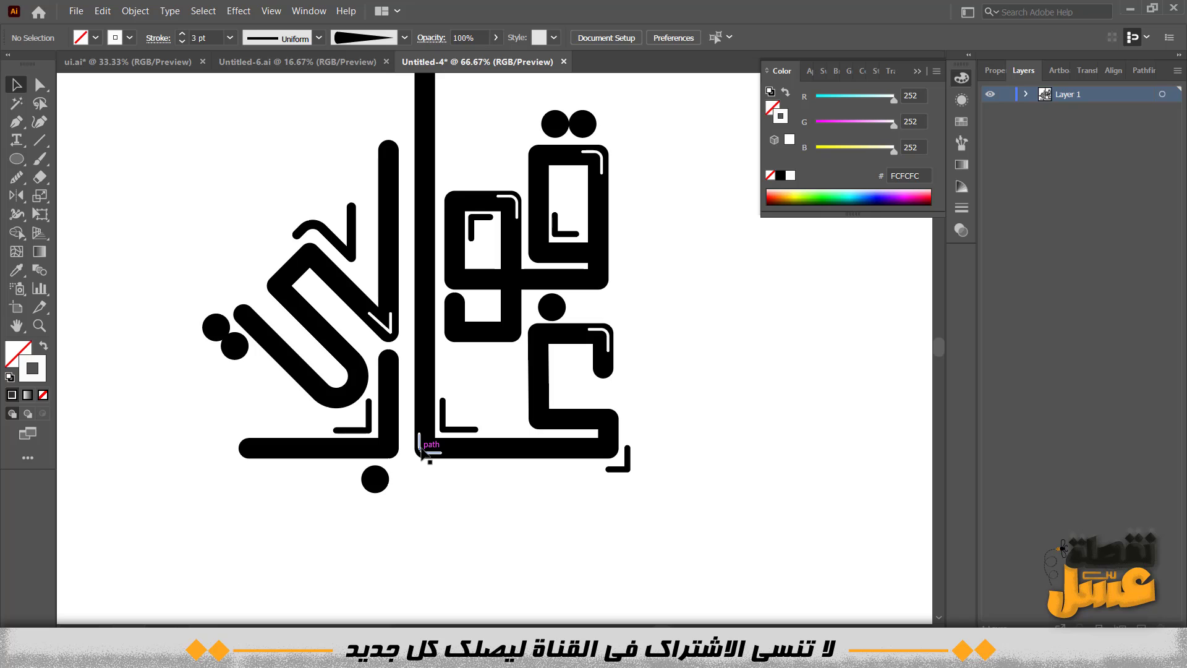
left_click_drag(575, 499, 479, 514)
Draw straight vertical 3 pt white highlight lines along the middle letter's descending stem and the upper part of the tall stem
key("p")
scroll(396, 320, "up", 1)
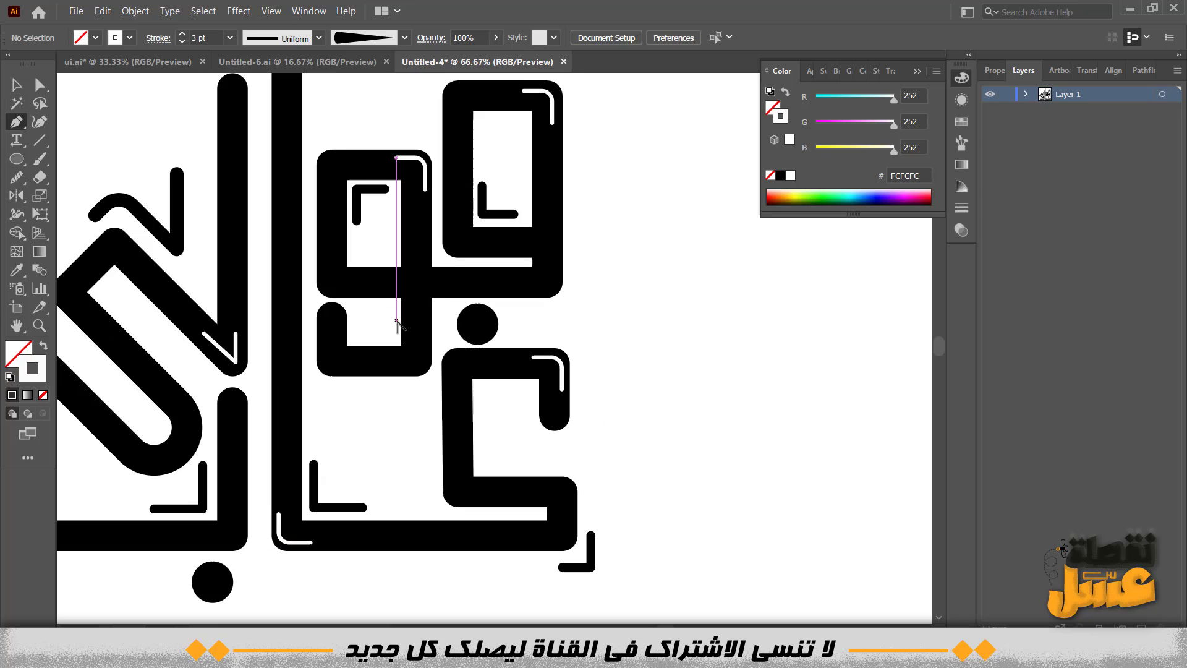
left_click(424, 260)
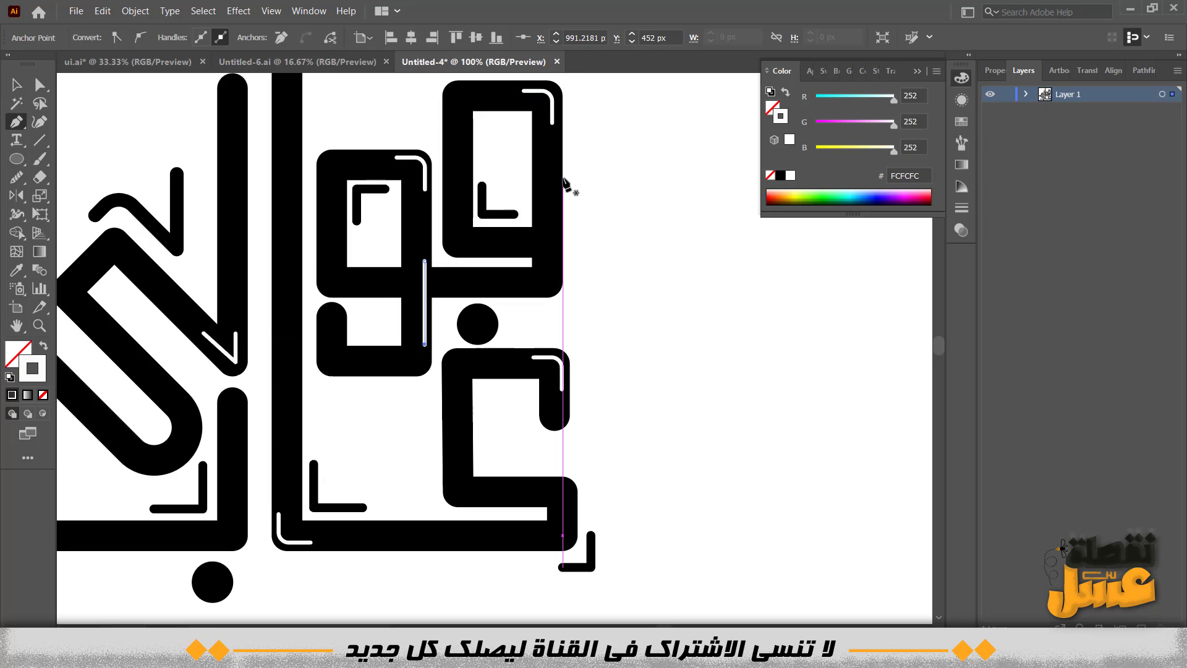
mouse_move(327, 129)
left_mouse_down()
mouse_move(421, 322)
mouse_move(546, 134)
left_mouse_up()
left_click(392, 162)
left_click(393, 328)
key("Escape")
Draw vertical white highlight lines along the right edges of the zigzag letter's long stem and the shorter stem beneath it
left_click(433, 135)
left_click(433, 295)
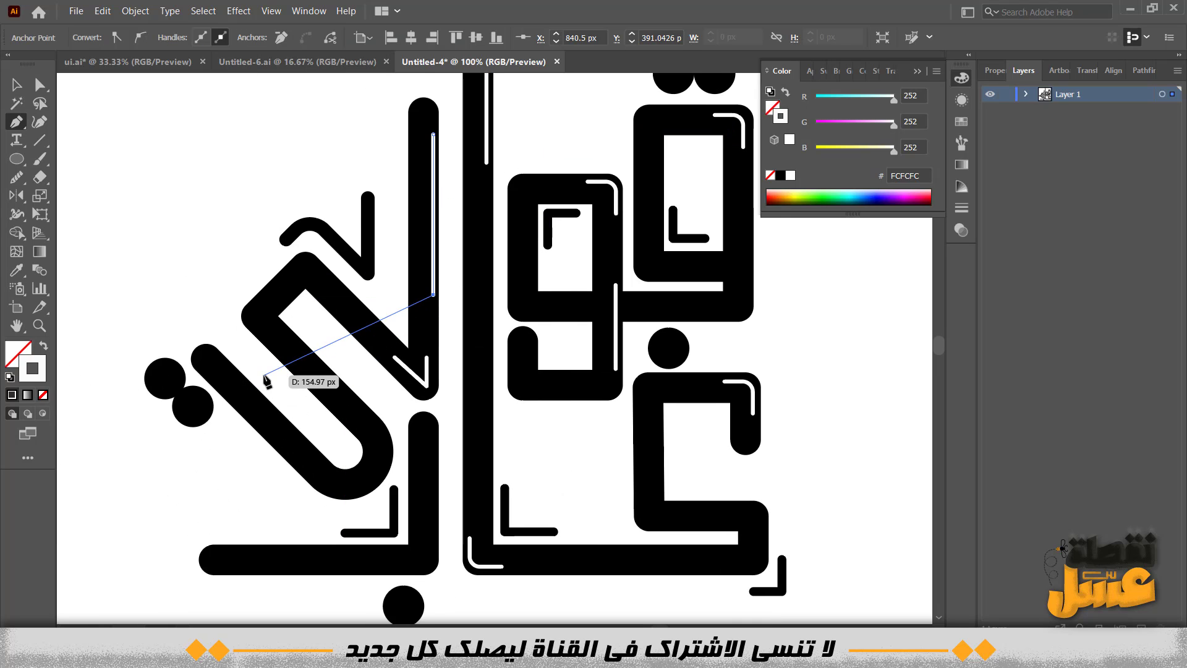
key("Escape")
left_click(434, 436)
left_click(434, 526)
key("Escape")
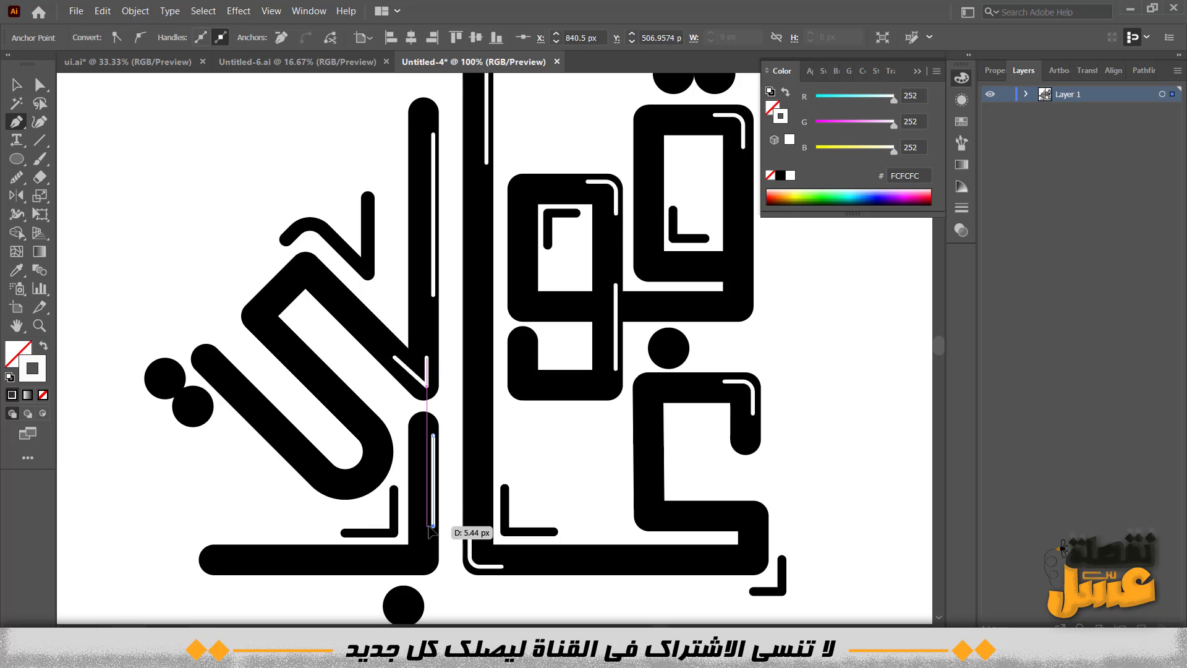
Draw a short vertical white highlight line along the inner edge of the one-dot letter's left stem
left_click(485, 303)
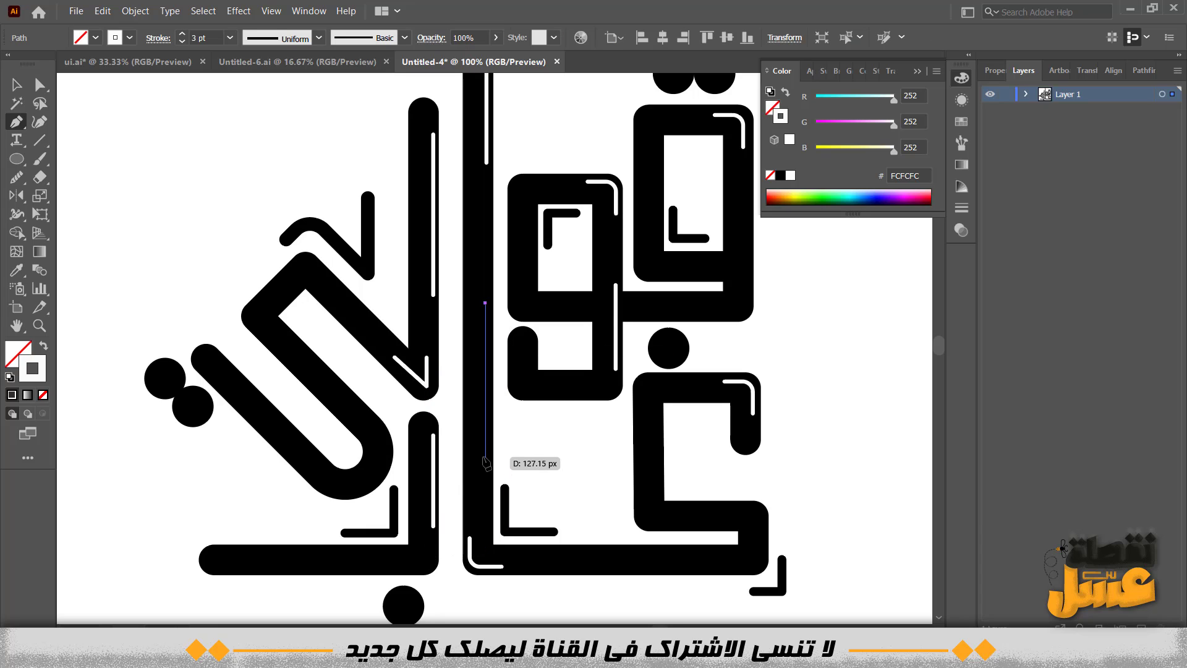
key("Escape")
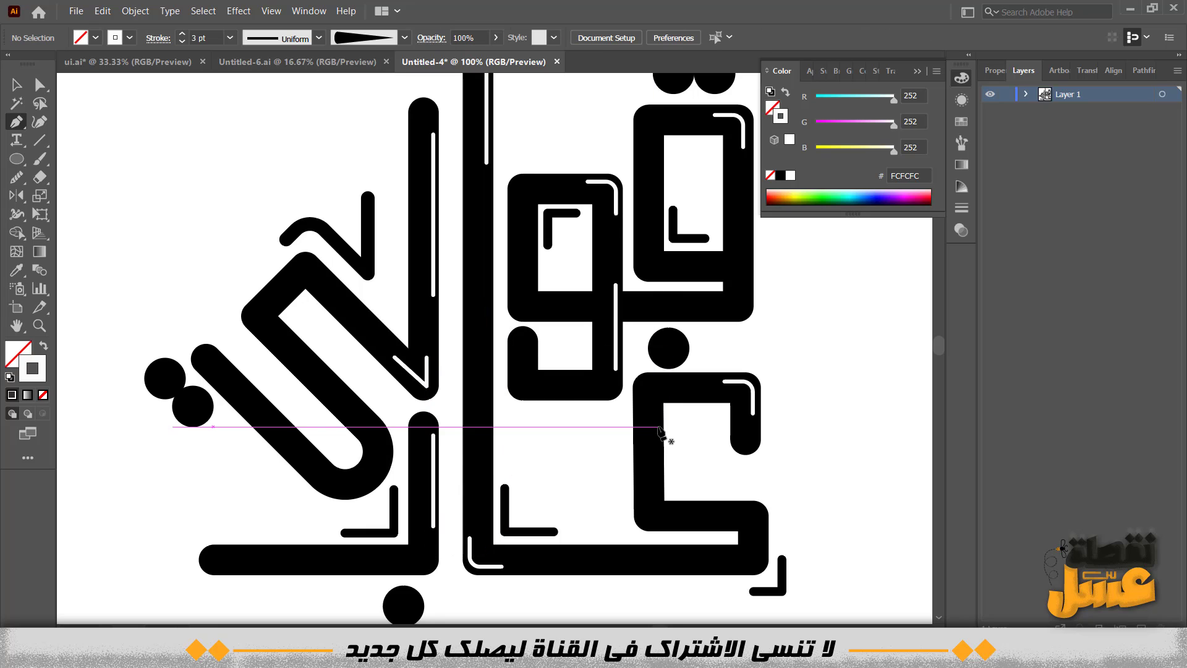
left_click(658, 413)
left_click(658, 488)
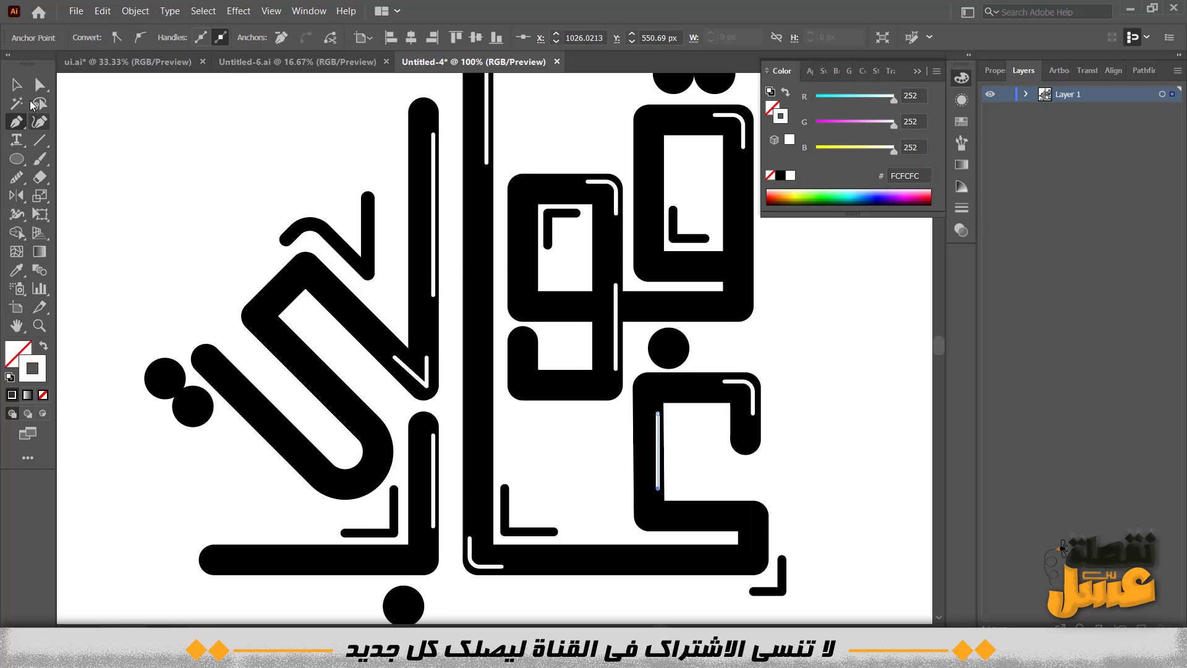
Draw a small white-filled circle beside the inner end of the one-dot letter's curved corner highlight
left_click(17, 85)
left_click(151, 265)
key("l")
scroll(796, 365, "up", 3)
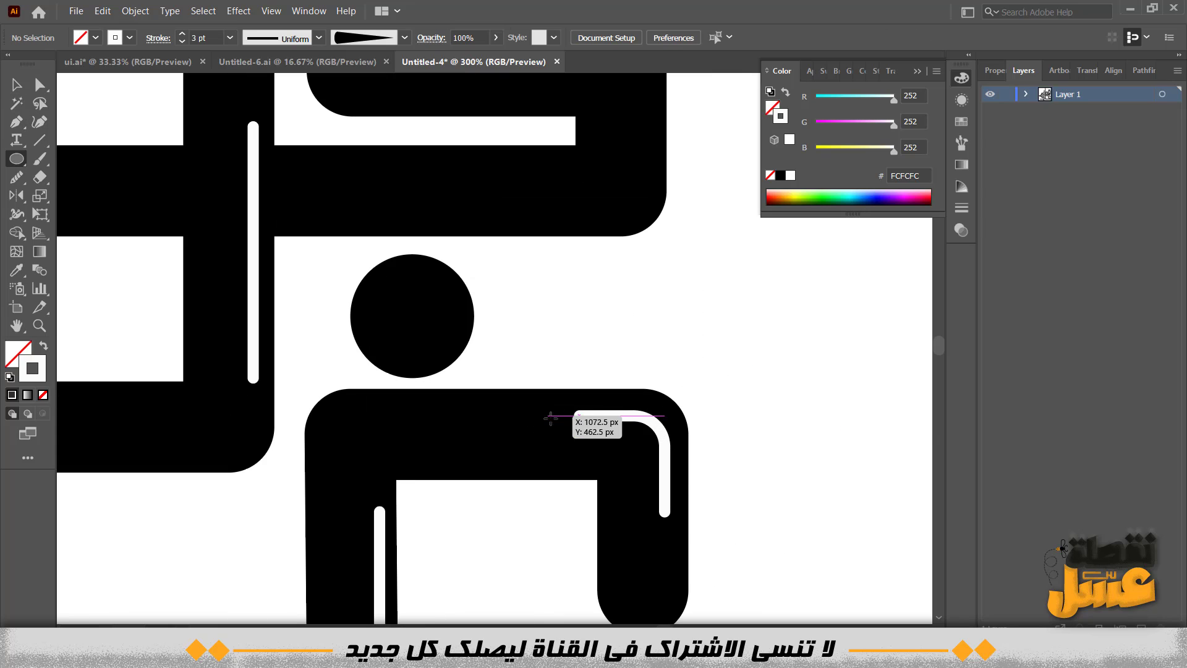
left_click_drag(560, 422, 560, 422)
key("shift+x")
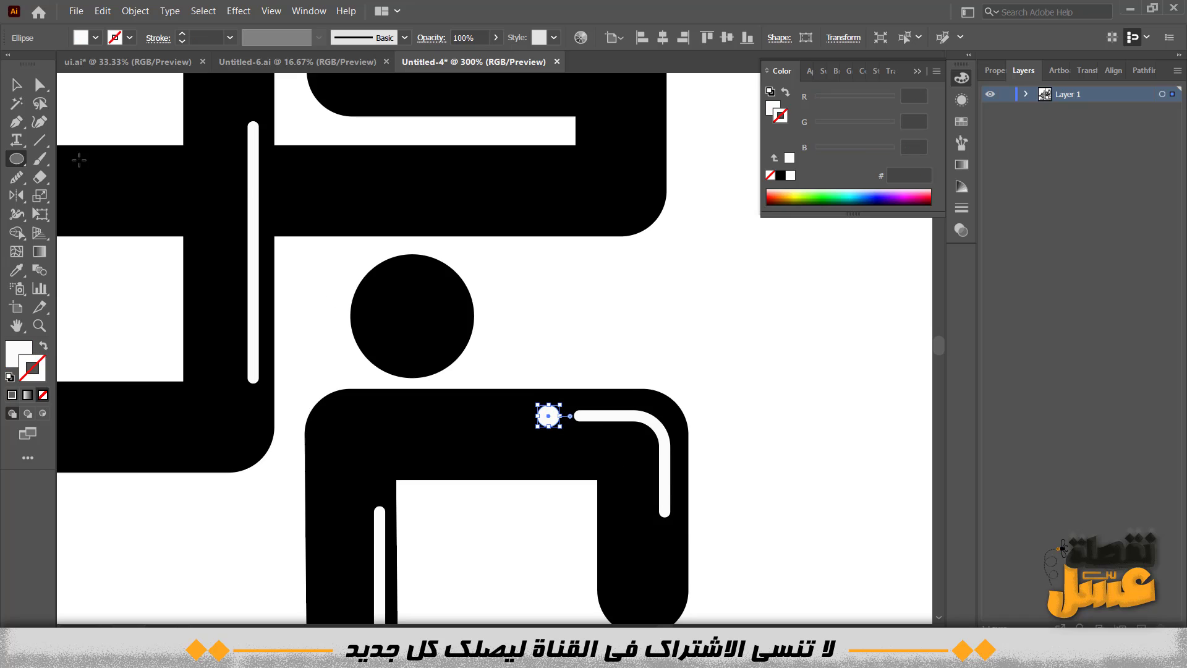
Shrink the small white circle and nudge it closer to the end of the curved highlight
left_click(17, 85)
scroll(651, 538, "up", 2)
left_click_drag(469, 316, 459, 307)
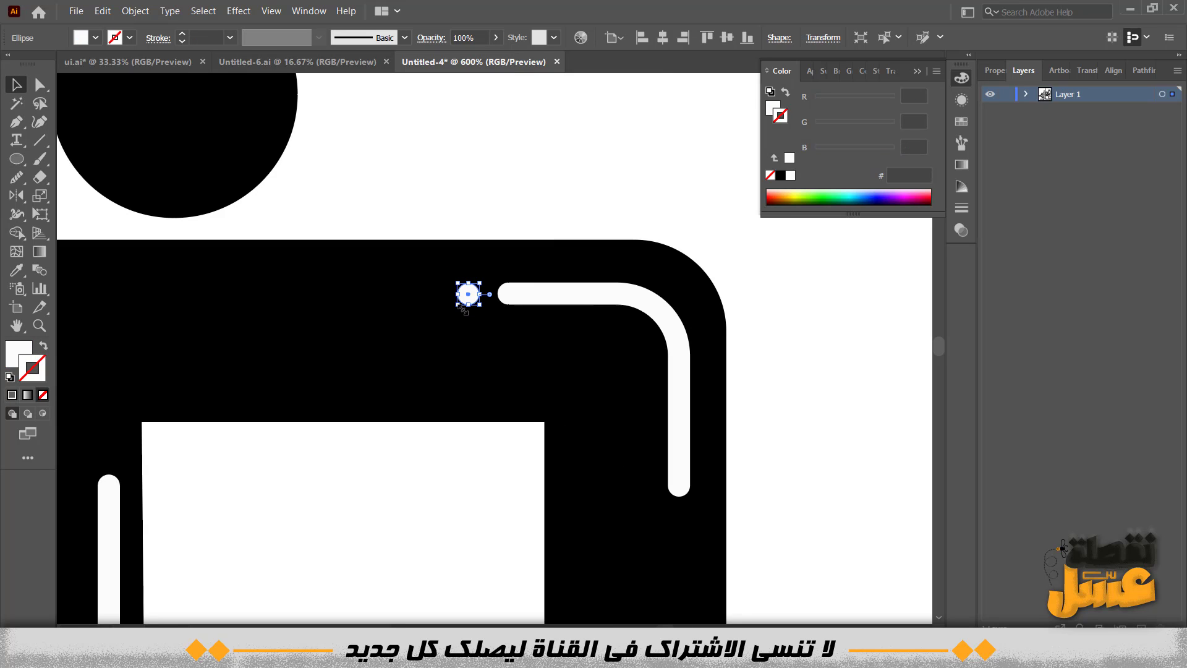
key("Right")
key("Right")
left_click(504, 274)
Refine the small white circle into a flat oval dot in line with the curved highlight's end
scroll(445, 259, "down", 5)
left_click_drag(446, 231, 458, 427)
scroll(433, 486, "up", 2)
left_click(424, 492)
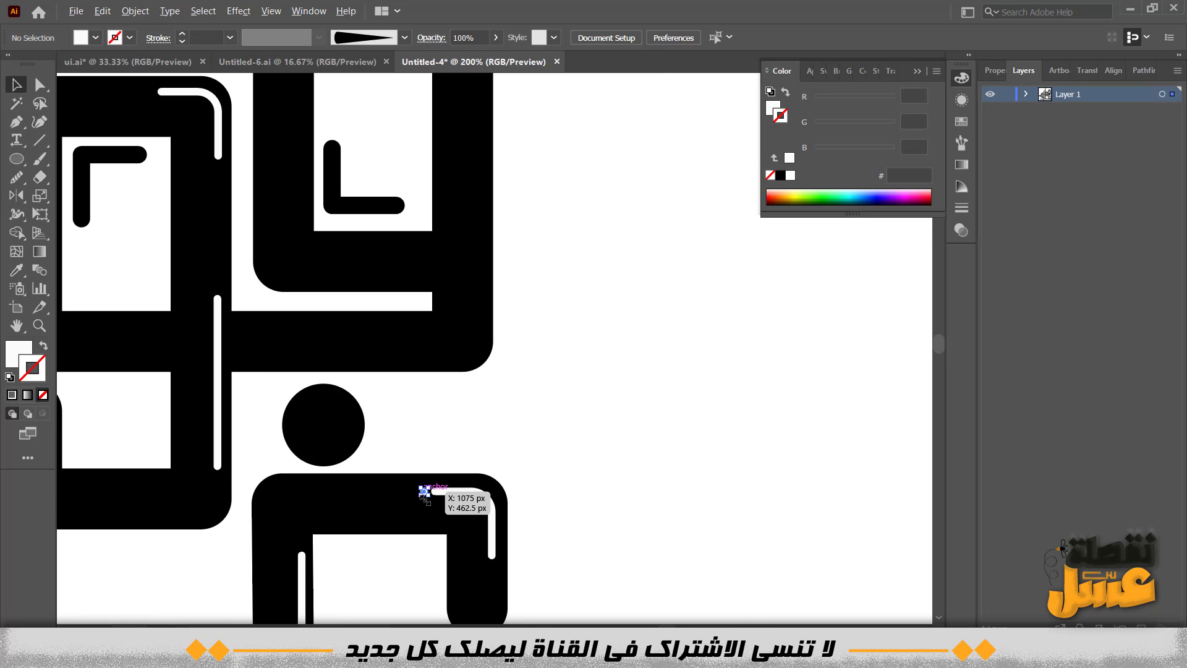
scroll(423, 489, "up", 3)
left_click(425, 478)
scroll(424, 477, "up", 3)
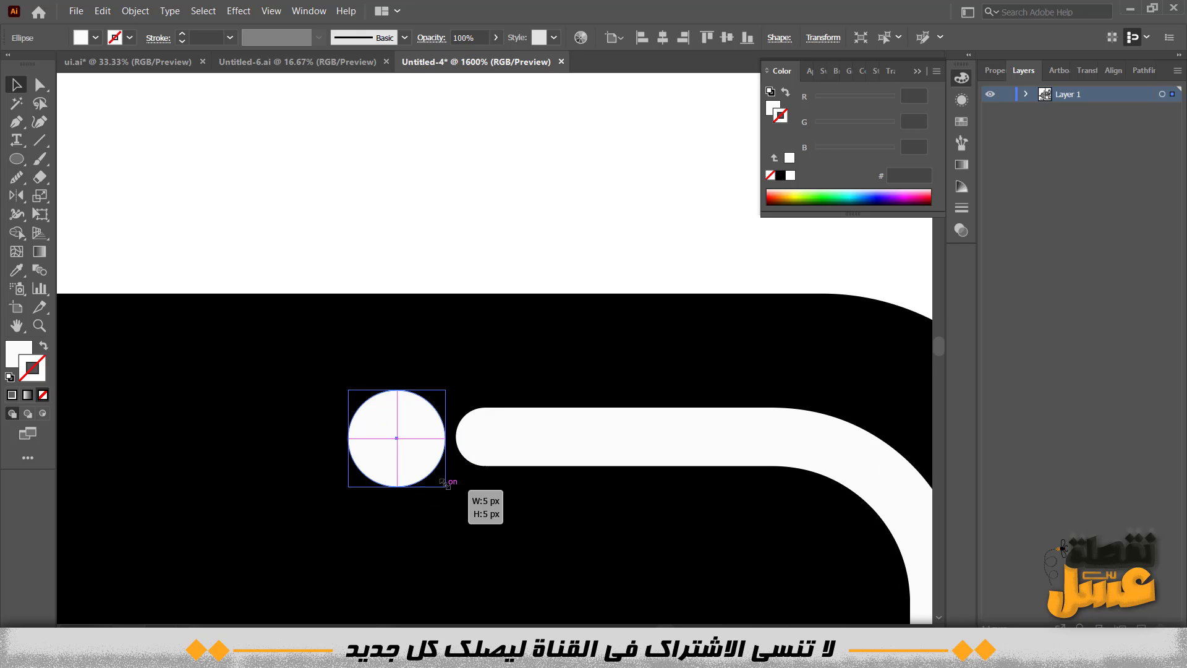
left_click_drag(444, 485, 441, 489)
scroll(410, 207, "down", 4)
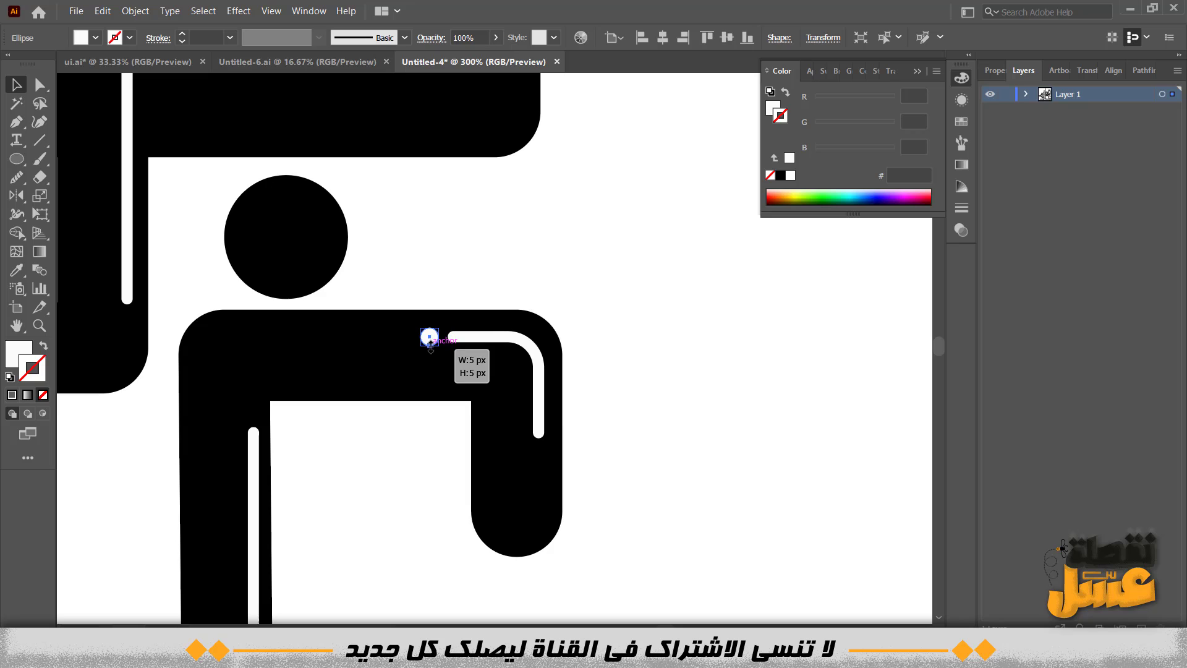
left_click_drag(430, 340, 430, 339)
key("ctrl+shift+a")
Copy the oval dot to the highlight ends on the middle letter, tall stem, zigzag letter's long stem and two-dot letter, turning it to follow each line
left_click(430, 339)
scroll(443, 271, "down", 2)
left_click(451, 247)
left_click_drag(541, 251, 622, 409)
left_click_drag(519, 462, 309, 161)
left_click(350, 125)
left_click_drag(350, 125, 292, 271)
mouse_move(253, 311)
left_mouse_down()
mouse_move(499, 266)
mouse_move(441, 293)
mouse_move(673, 293)
mouse_move(509, 321)
mouse_move(236, 306)
left_mouse_up()
scroll(509, 281, "up", 4)
left_click(291, 272)
scroll(268, 273, "down", 4)
left_click(315, 267)
left_click_drag(315, 267, 475, 193)
left_click_drag(395, 234, 303, 433)
scroll(350, 268, "down", 2)
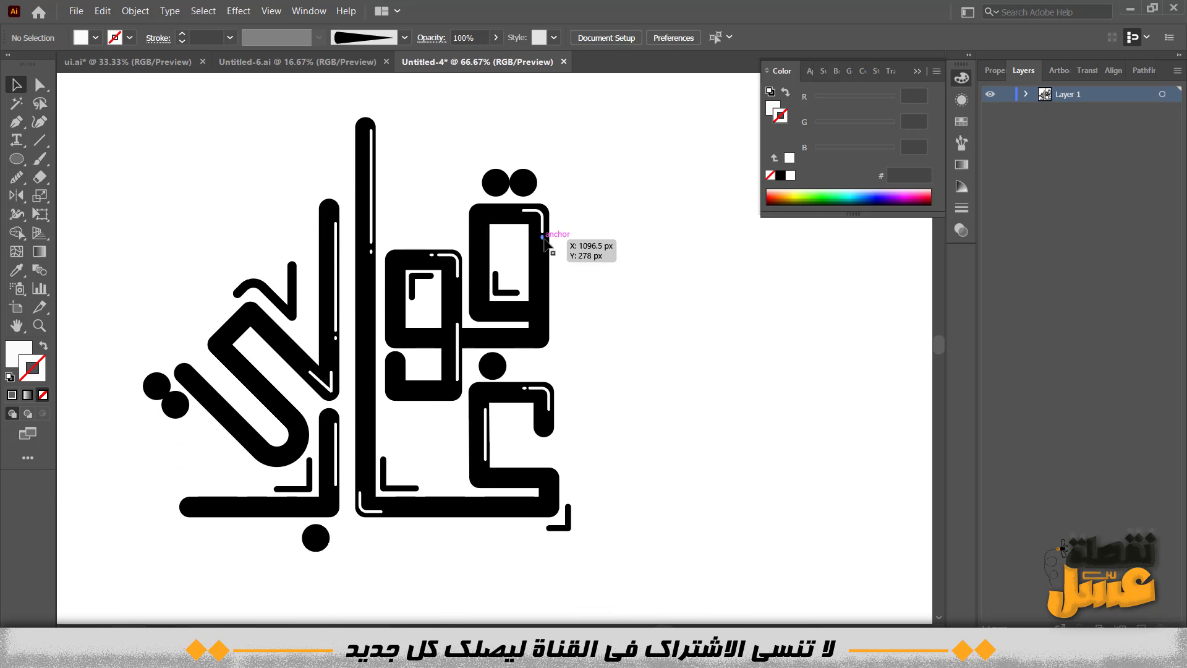
Place oval dot copies at the highlight ends on the middle and one-dot letters' stems, the tall stem's lower bend and the short stem
scroll(481, 427, "up", 1)
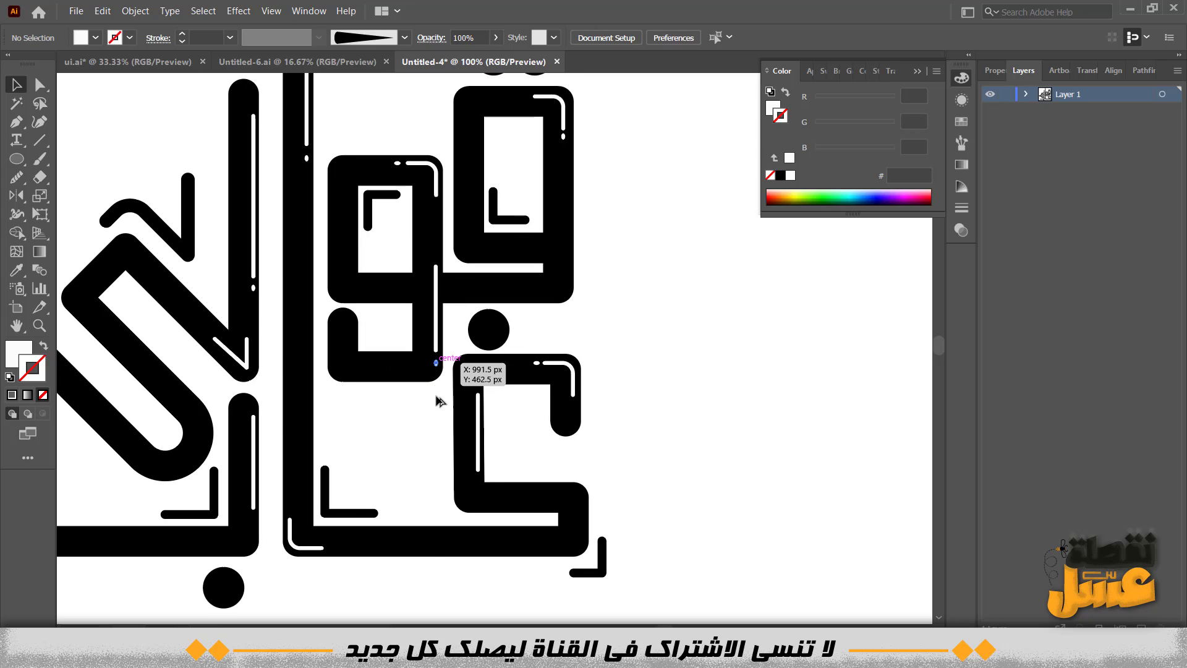
left_click_drag(436, 396, 290, 505)
left_click_drag(382, 458, 576, 416)
left_click_drag(484, 463, 448, 483)
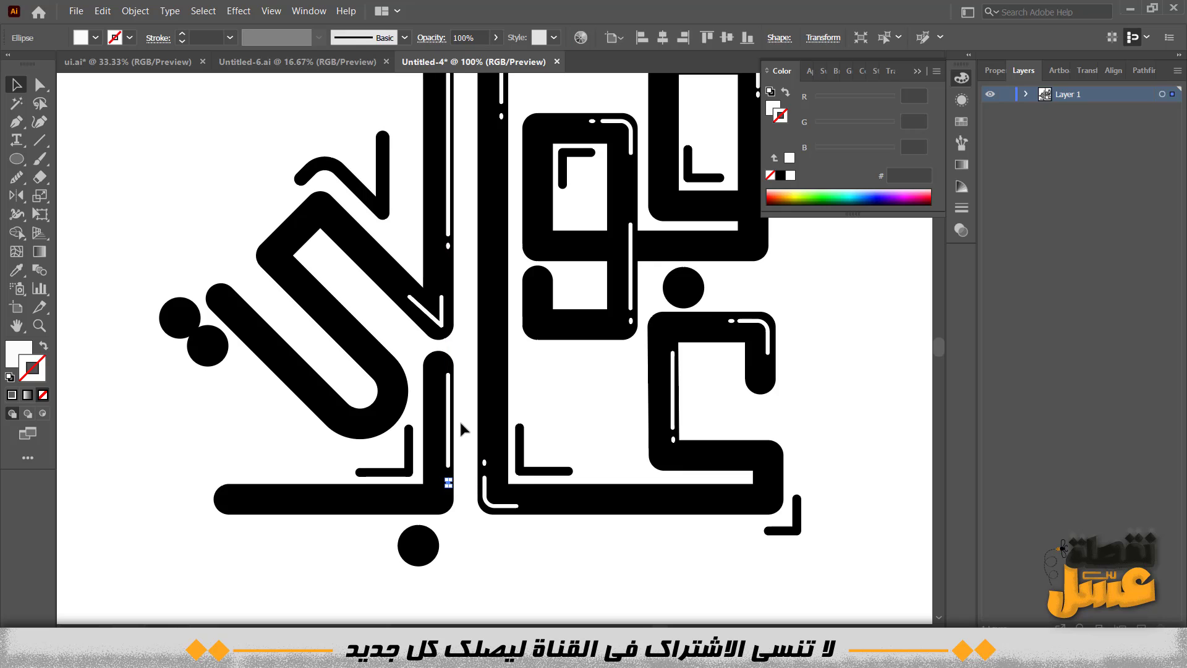
left_click(459, 419)
Copy the one-dot letter's curved highlight and oval dot to its lower right bend and nudge them into place
scroll(462, 429, "down", 3)
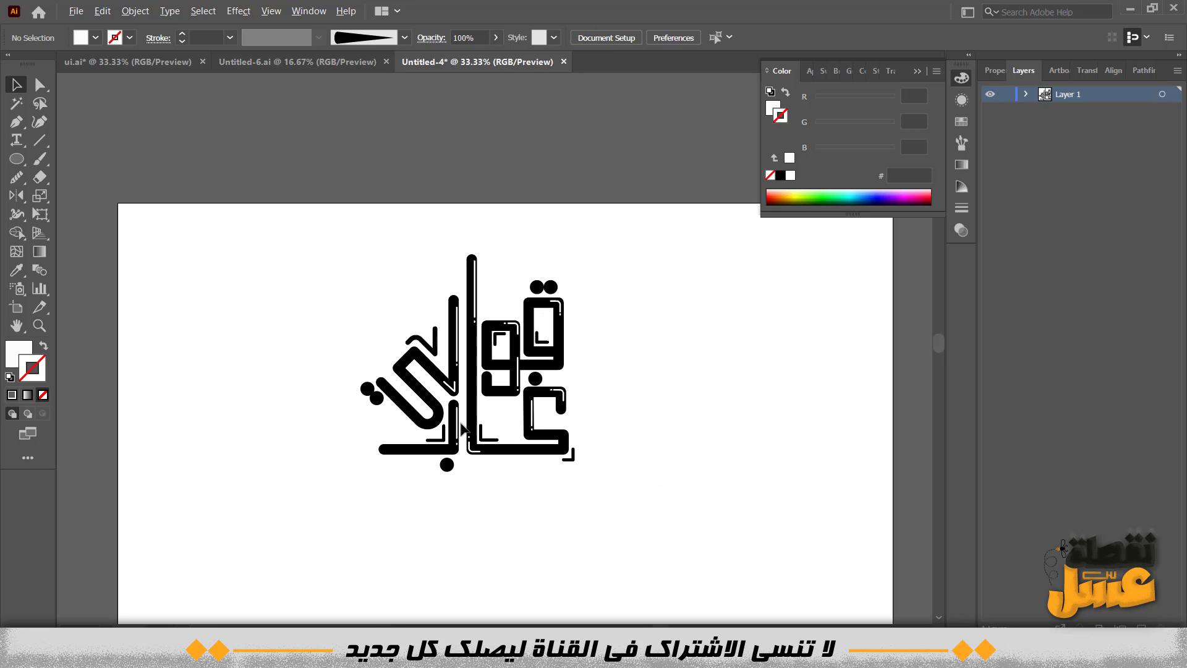
scroll(581, 437, "up", 3)
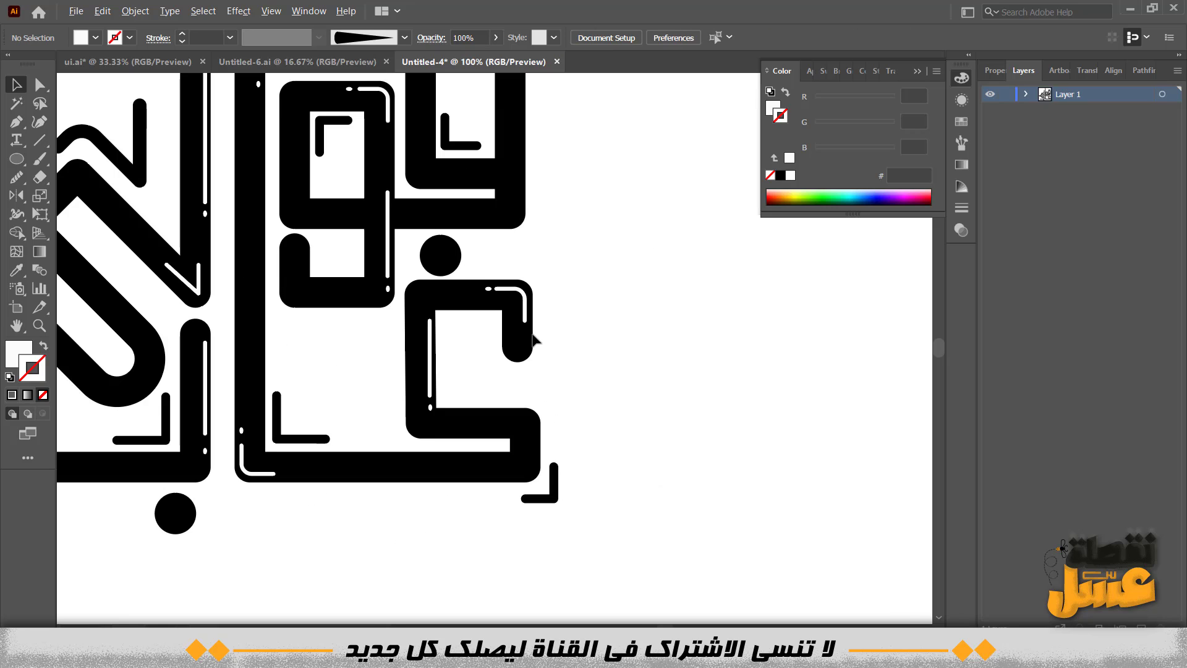
left_click(507, 289)
left_click(488, 289, "shift")
left_click_drag(499, 289, 524, 418)
scroll(543, 432, "up", 2)
key("Left")
key("Left")
key("Left")
left_click(580, 389)
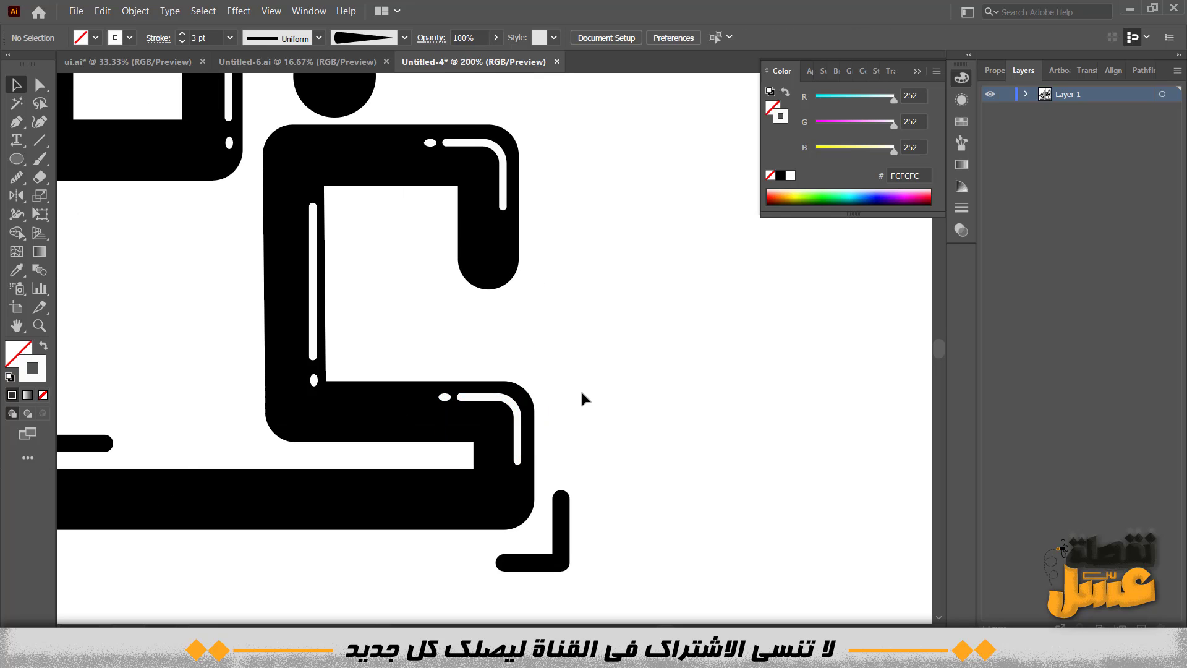
Create a smaller concentric ring inside the two-dot letter's right circle, using the 3 pt white stroke sampled from the curved highlight
scroll(504, 447, "down", 5)
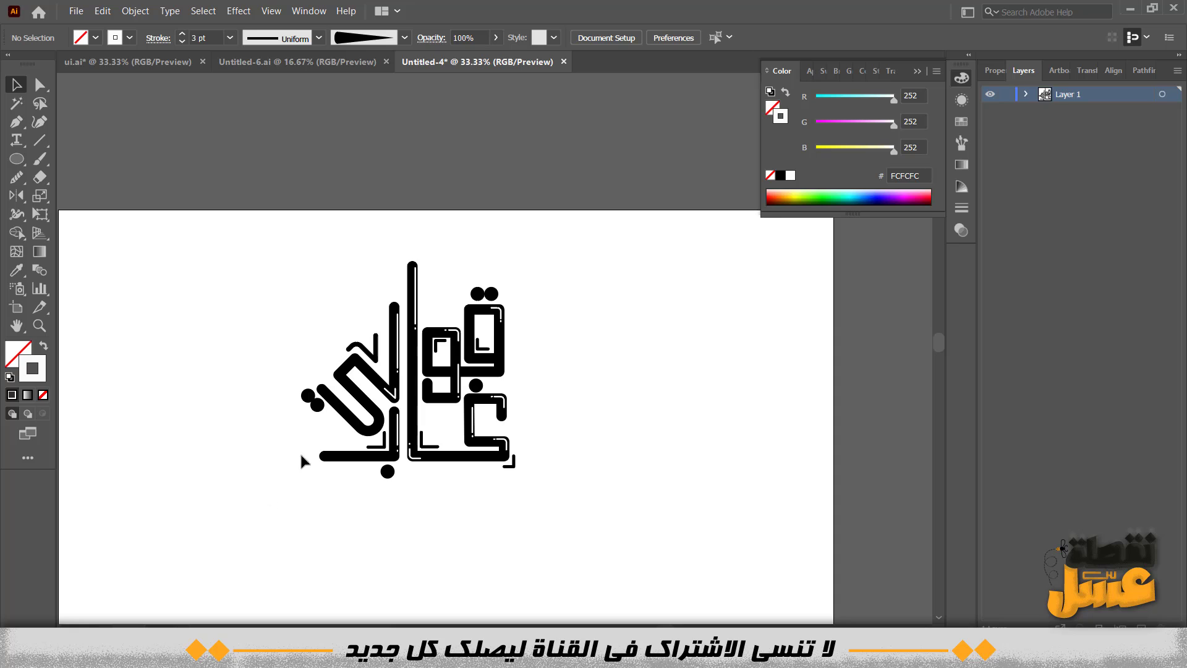
scroll(501, 283, "up", 4)
left_click(465, 337)
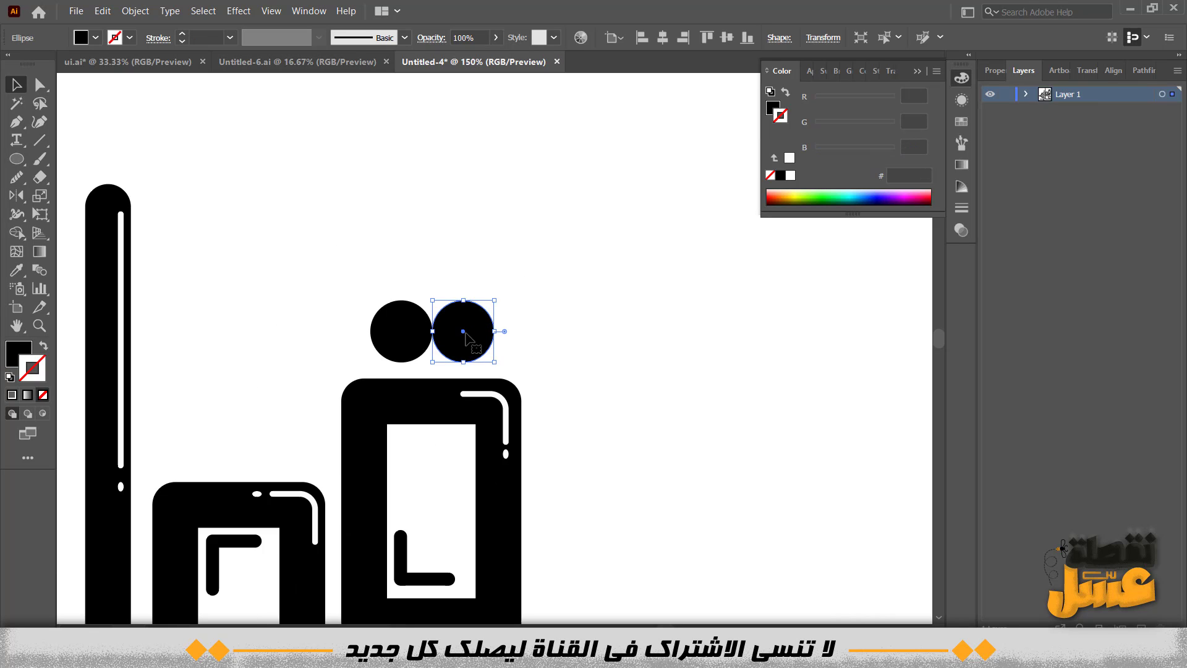
key("i")
left_click(502, 396)
key("v")
scroll(488, 387, "up", 2)
left_click_drag(500, 338, 486, 324)
scroll(486, 324, "up", 2)
key("i")
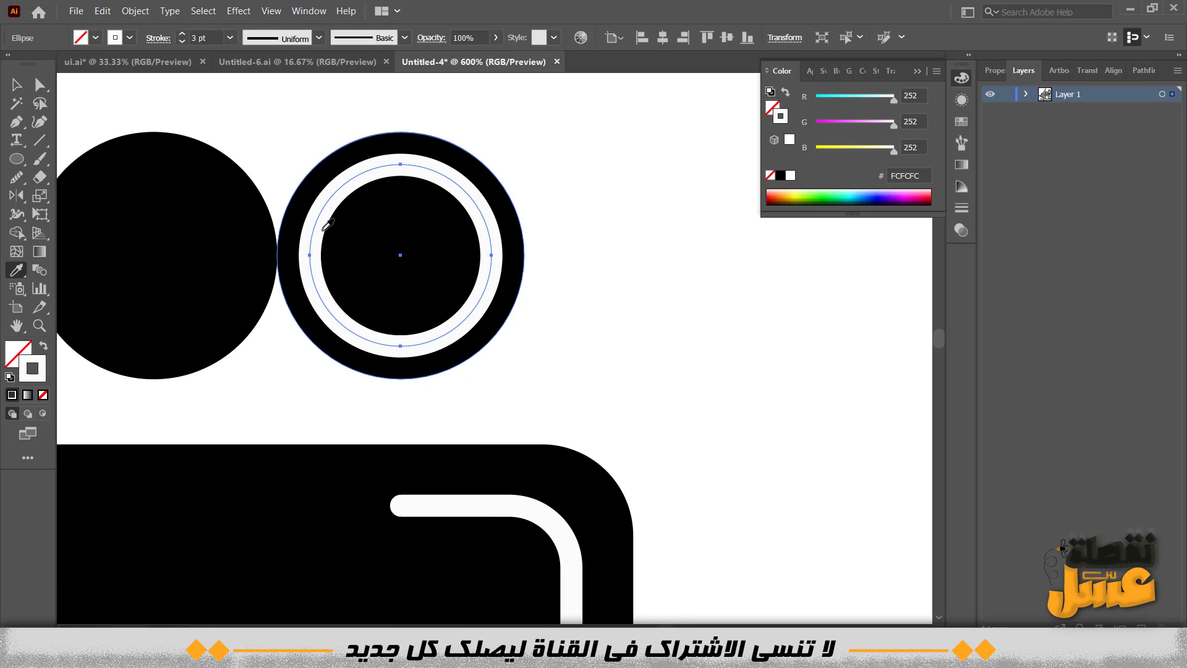
key("v")
left_click_drag(210, 159, 261, 236)
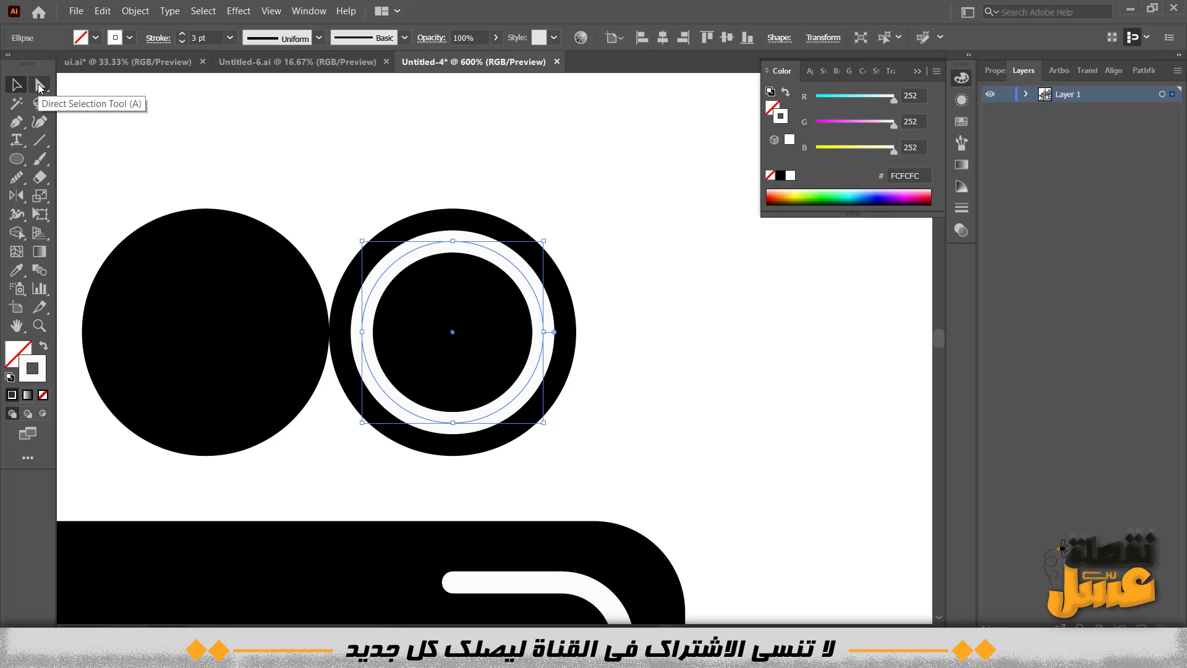
Add anchor points on the ring's upper right arc and just below its rightmost point, and cut the path at them
key("p")
left_click(521, 270)
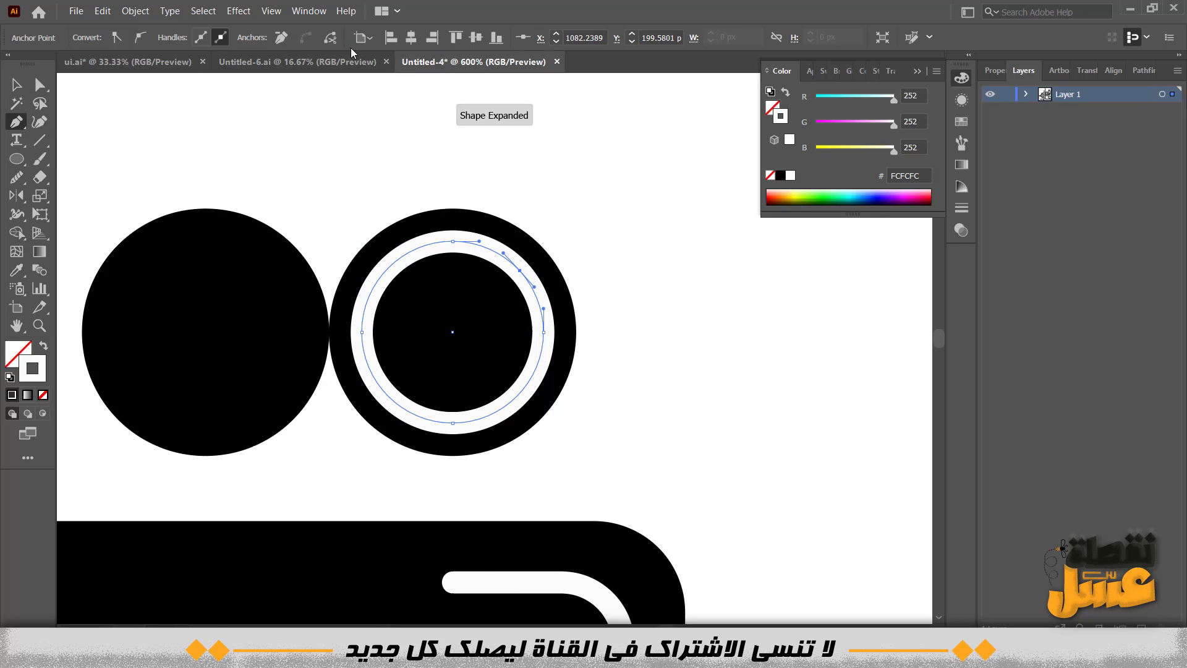
scroll(532, 285, "up", 2)
scroll(451, 220, "up", 1)
left_click(446, 214)
left_click(331, 38)
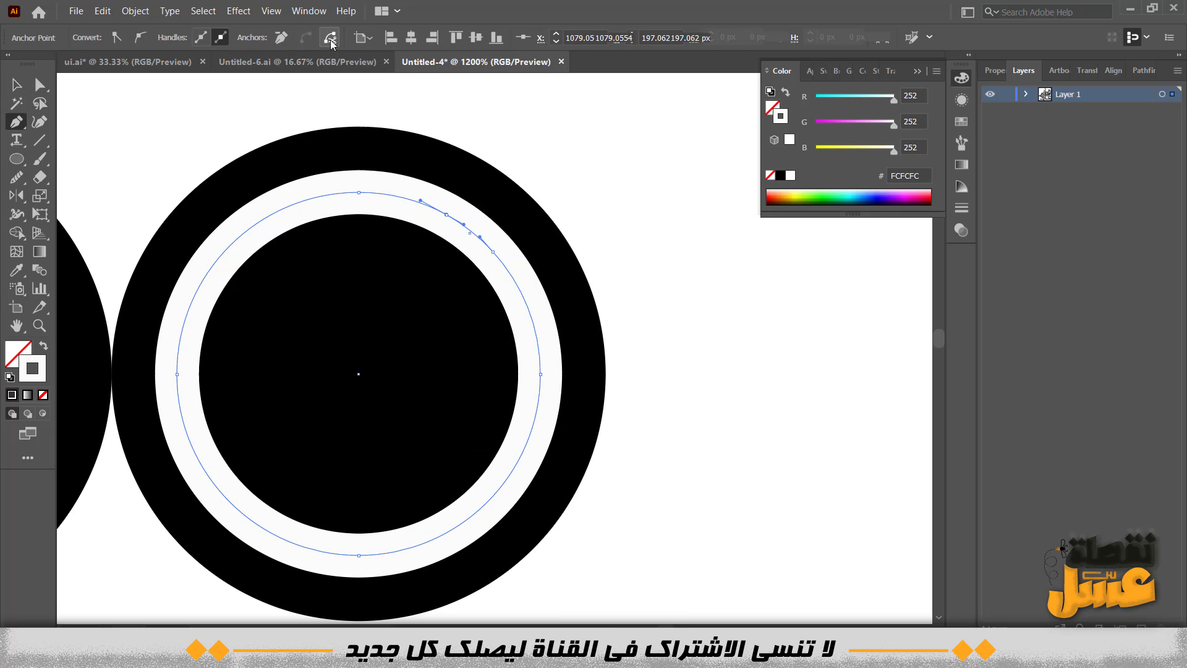
left_click(540, 390)
left_click(330, 38)
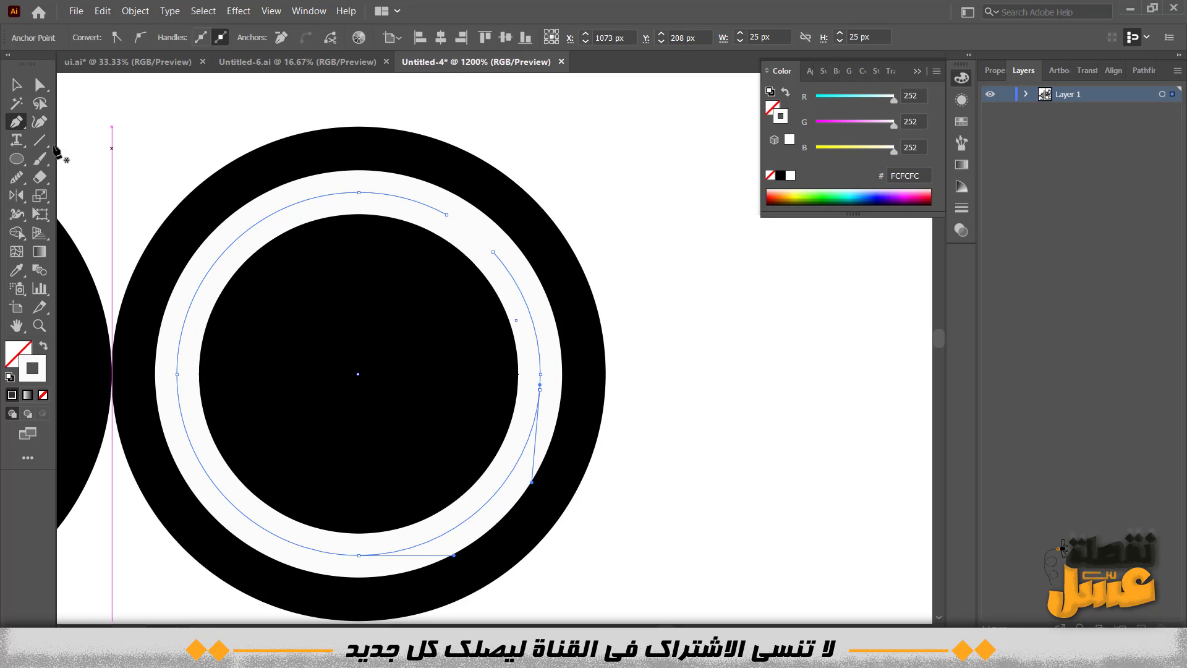
Add another anchor point near the top of the remaining ring path and cut the path there
key("v")
left_click(69, 152)
left_click(198, 290)
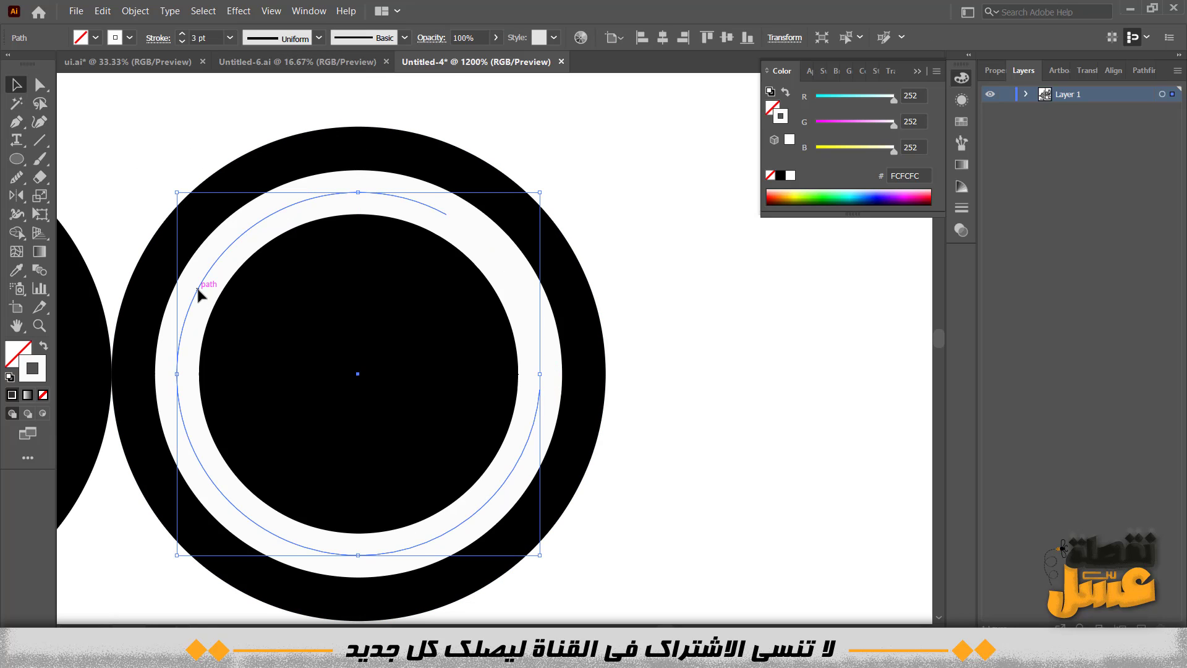
left_click(178, 88)
left_click(249, 230)
left_click(17, 122)
left_click(344, 192)
left_click(331, 39)
Delete the ring's large left segment and the short upper right piece, leaving two separate arc highlights
left_click(17, 85)
left_click(87, 161)
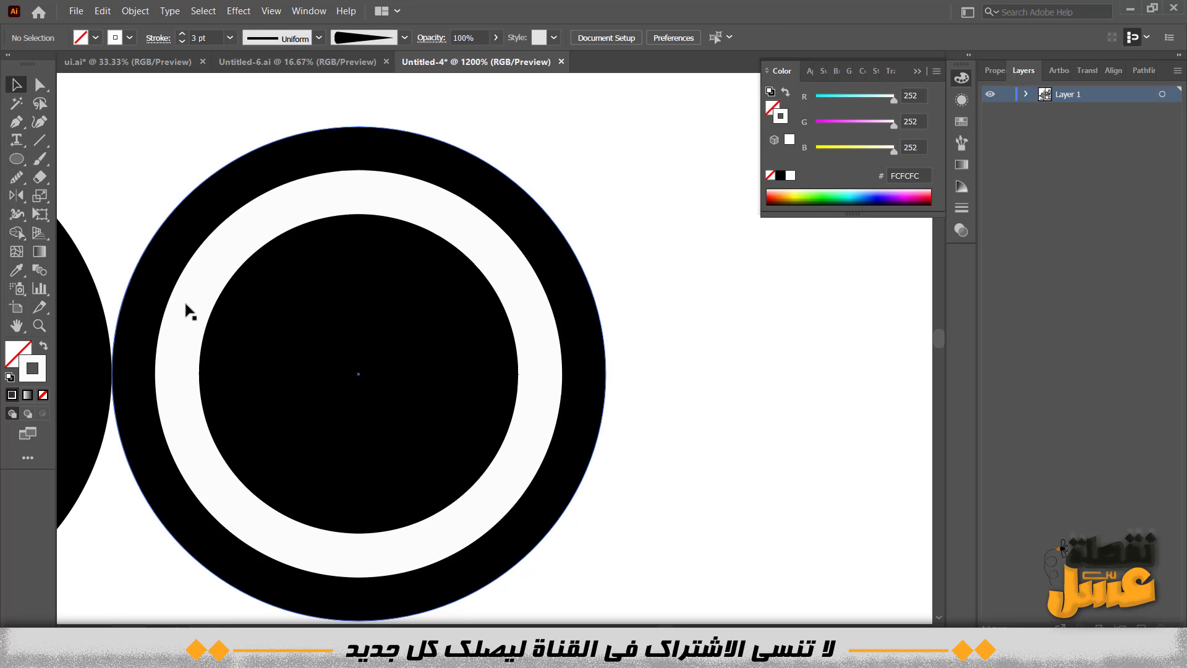
left_click(187, 302)
key("Delete")
left_click(458, 221)
key("Delete")
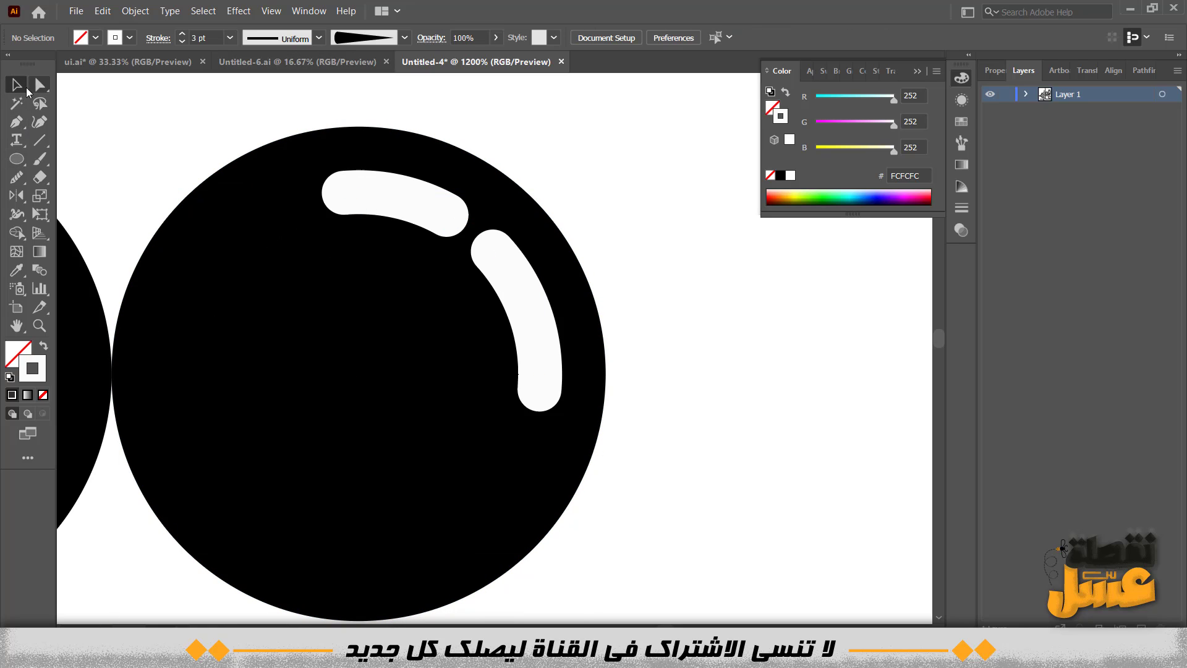
Set the two arc highlights to a 2 pt stroke and group them
scroll(167, 158, "down", 4)
left_click_drag(266, 254, 615, 305)
left_click(595, 247)
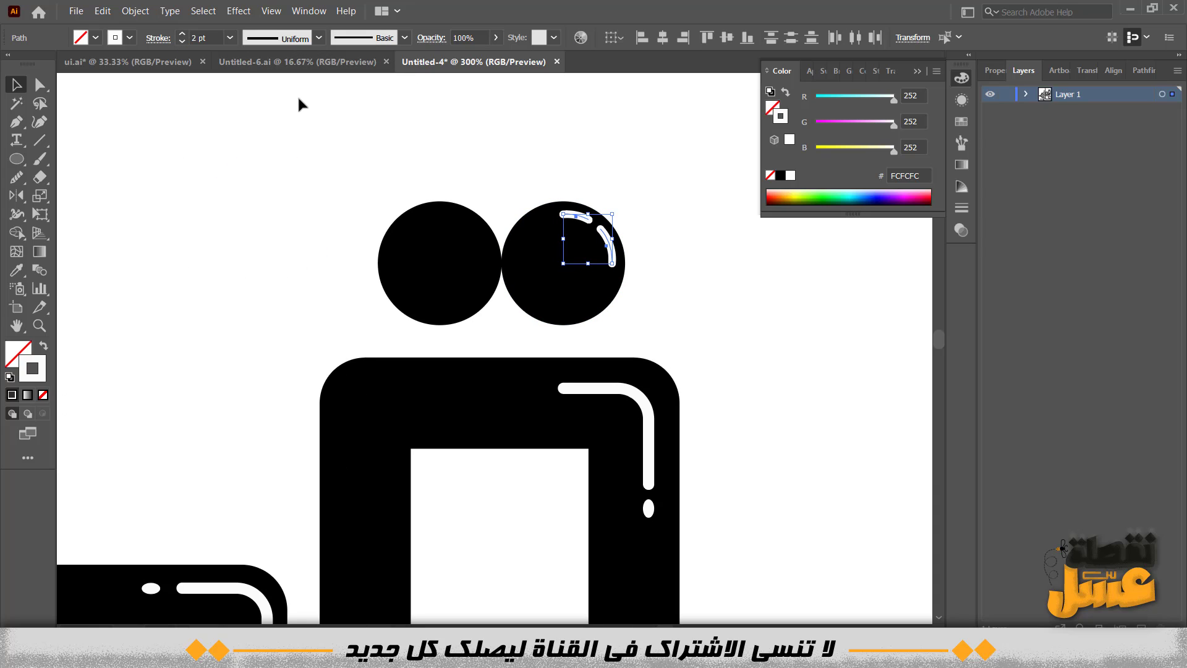
key("ctrl+g")
Copy the grouped arc highlights onto the two-dot letter's left circle and nudge them into matching position
left_click_drag(601, 250, 481, 246)
key("Left")
left_click(294, 179)
scroll(272, 173, "down", 2)
left_click_drag(364, 224, 596, 257)
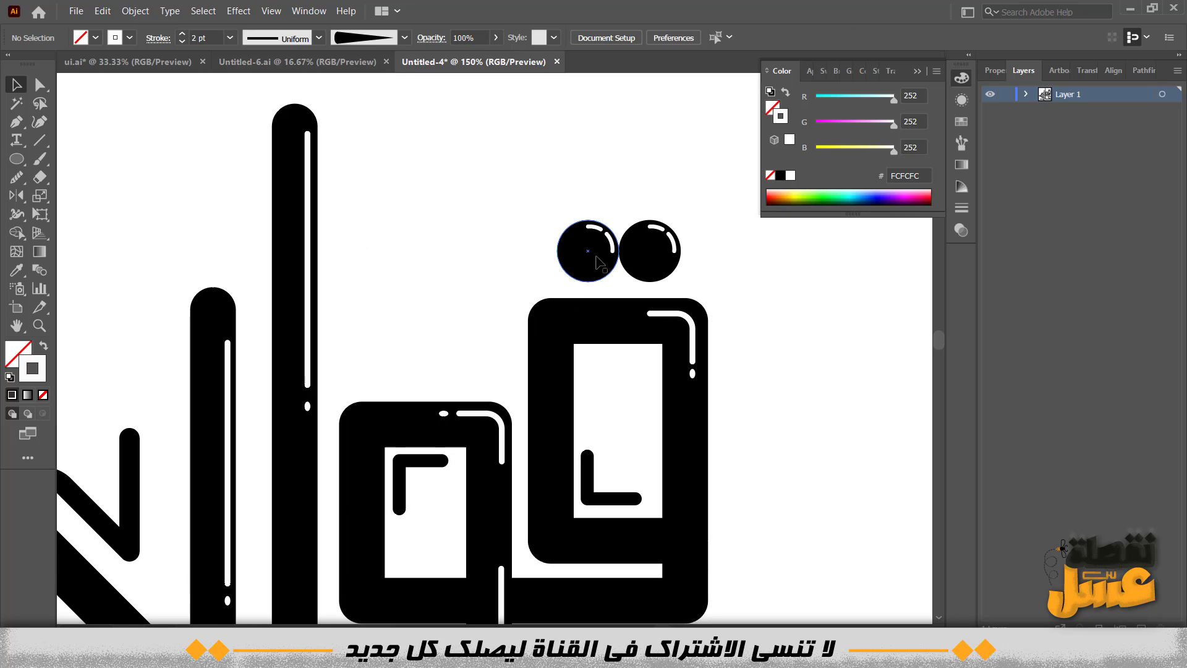
left_click(612, 243)
left_click(488, 266)
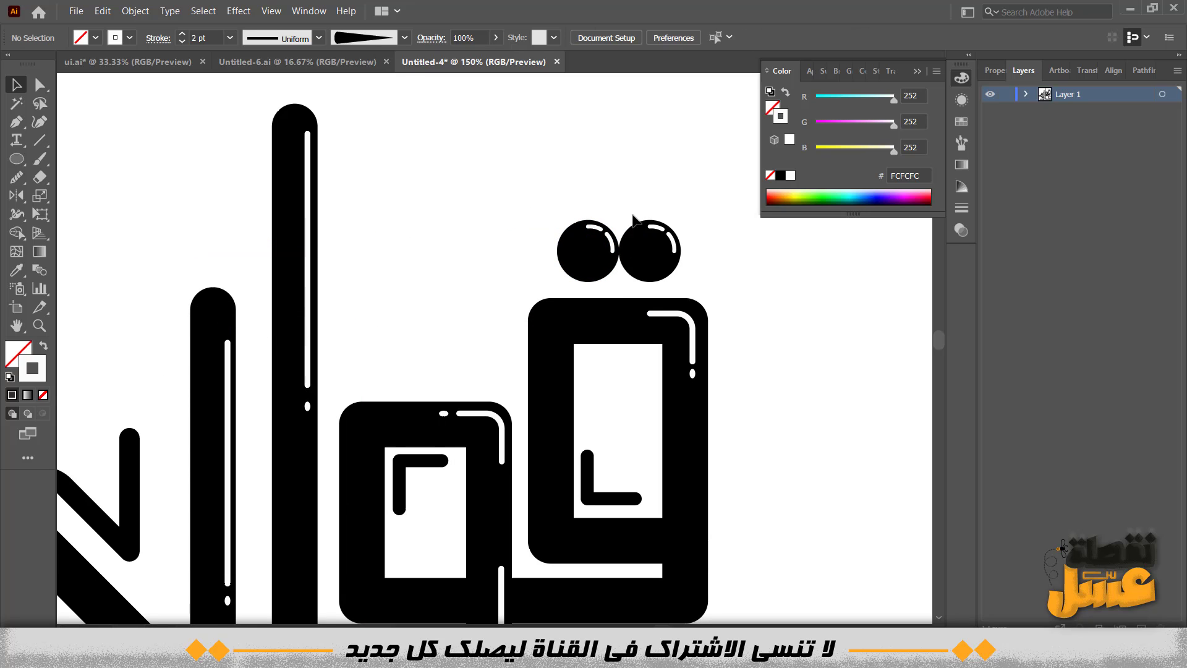
Copy the arc highlights onto the zigzag letter's upper circle and bring them in front of it
left_click_drag(657, 229, 89, 241)
left_click_drag(120, 297, 222, 621)
left_click_drag(230, 596, 285, 396)
right_click(279, 412)
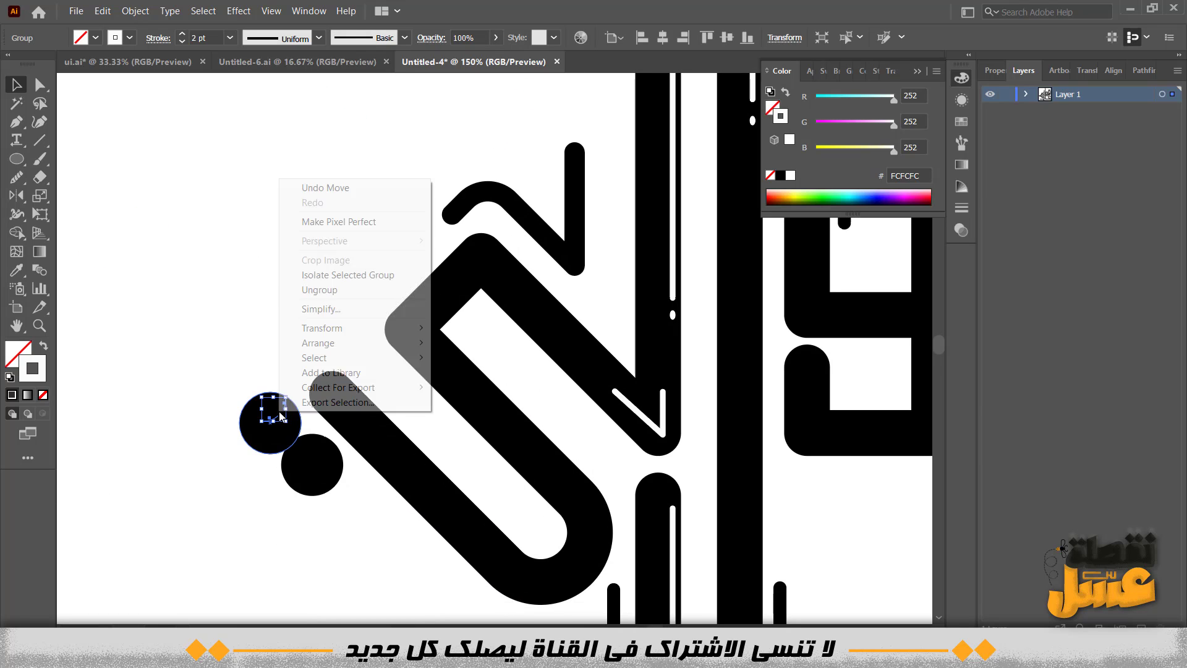
mouse_move(351, 343)
left_click(470, 342)
scroll(274, 455, "up", 1)
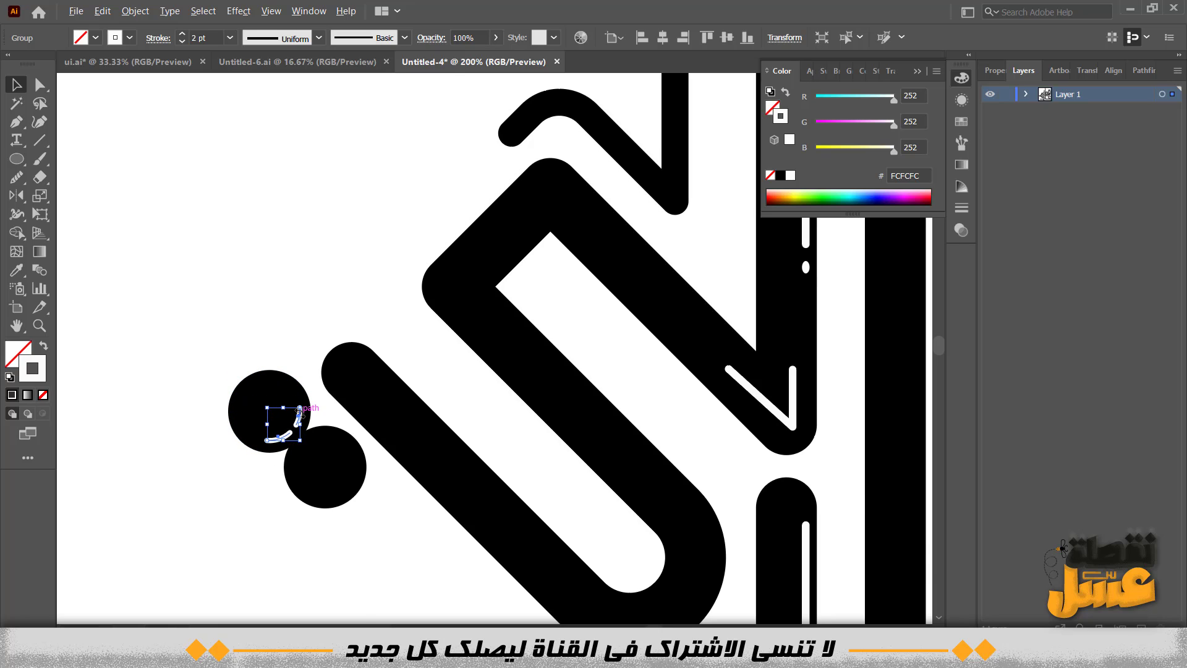
Rotate the arc highlights to face right and nudge them up against the right edge of the zigzag letter's upper circle
scroll(298, 410, "up", 2)
left_click_drag(319, 399, 291, 376)
key("Up")
key("Up")
key("Up")
key("Up")
key("Up")
key("Up")
key("Up")
key("Up")
key("Up")
key("Up")
key("Up")
key("Up")
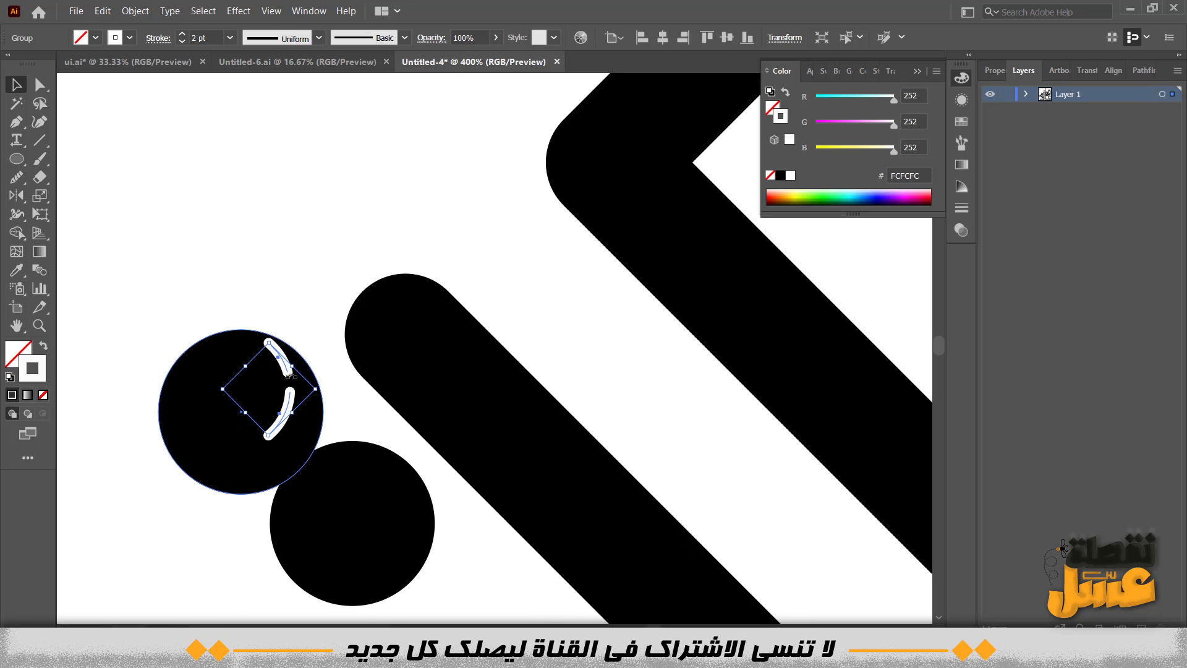
key("Right")
key("Right")
key("Right")
key("Right")
key("Right")
key("Right")
left_click(346, 406)
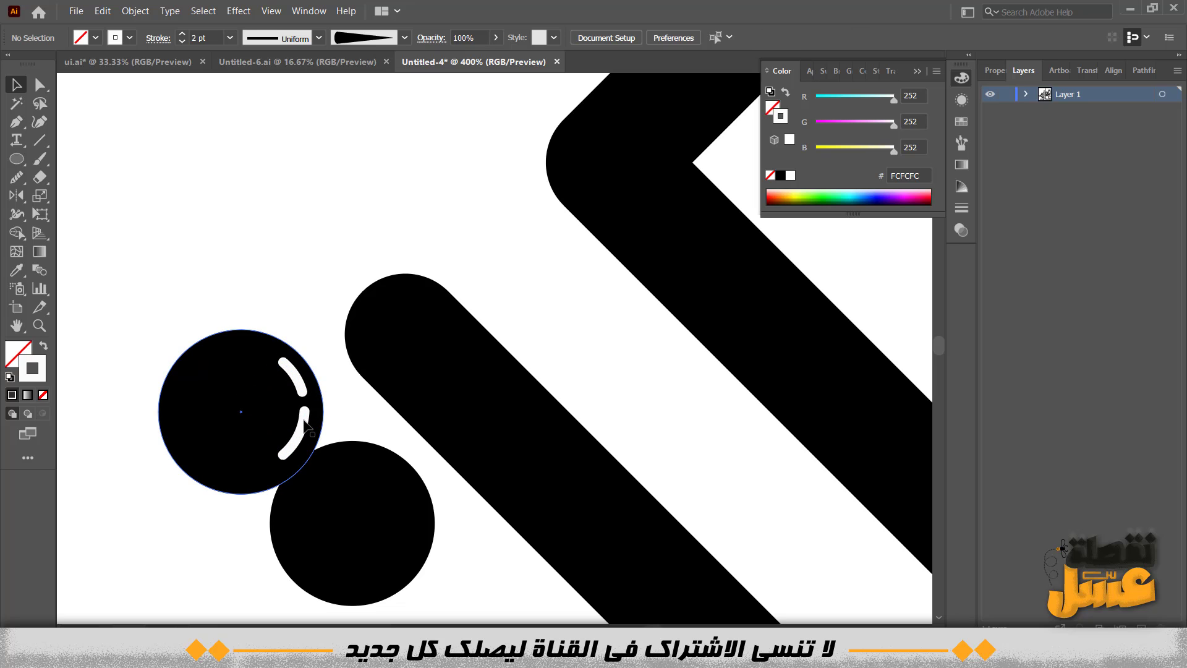
Copy the right-facing arc highlights onto the zigzag letter's lower circle and the circle beneath the baseline stroke
left_click_drag(303, 424, 639, 589)
left_click(460, 577)
scroll(458, 573, "down", 2)
left_click(732, 580)
left_click_drag(731, 581, 402, 560)
scroll(497, 551, "down", 2)
Copy the arc highlights from the two-dot letter's circle onto the one-dot letter's circle
left_click_drag(832, 309, 656, 532)
left_click_drag(538, 238, 494, 515)
left_click(624, 504)
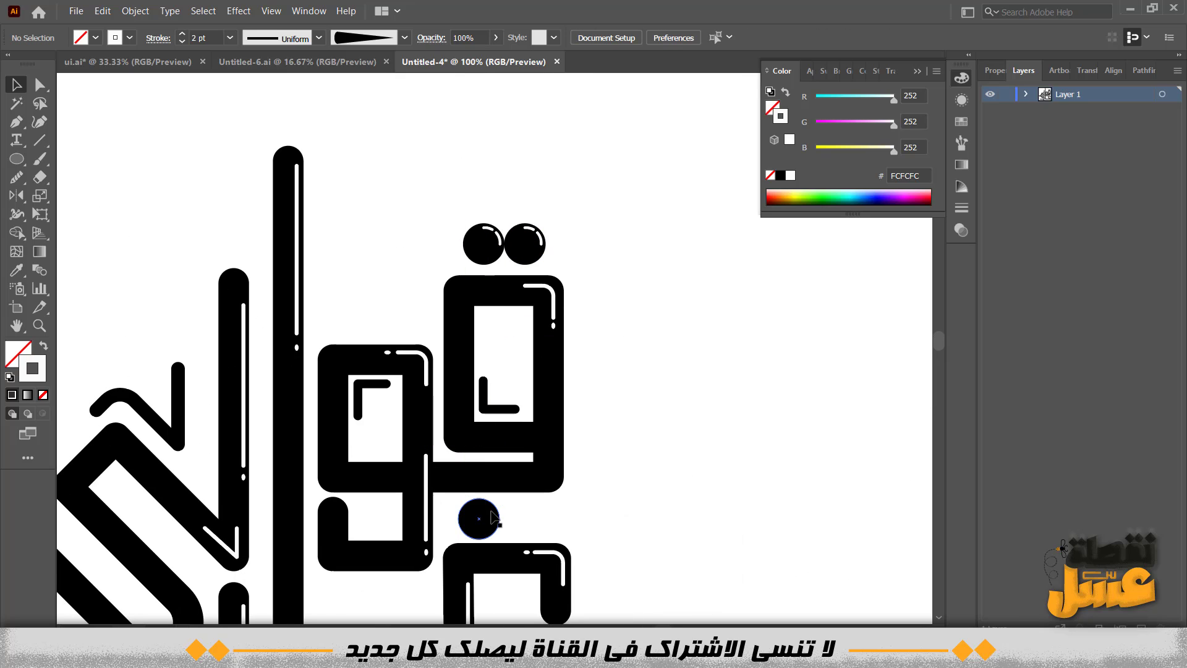
scroll(470, 520, "up", 3)
left_click_drag(599, 486, 541, 502)
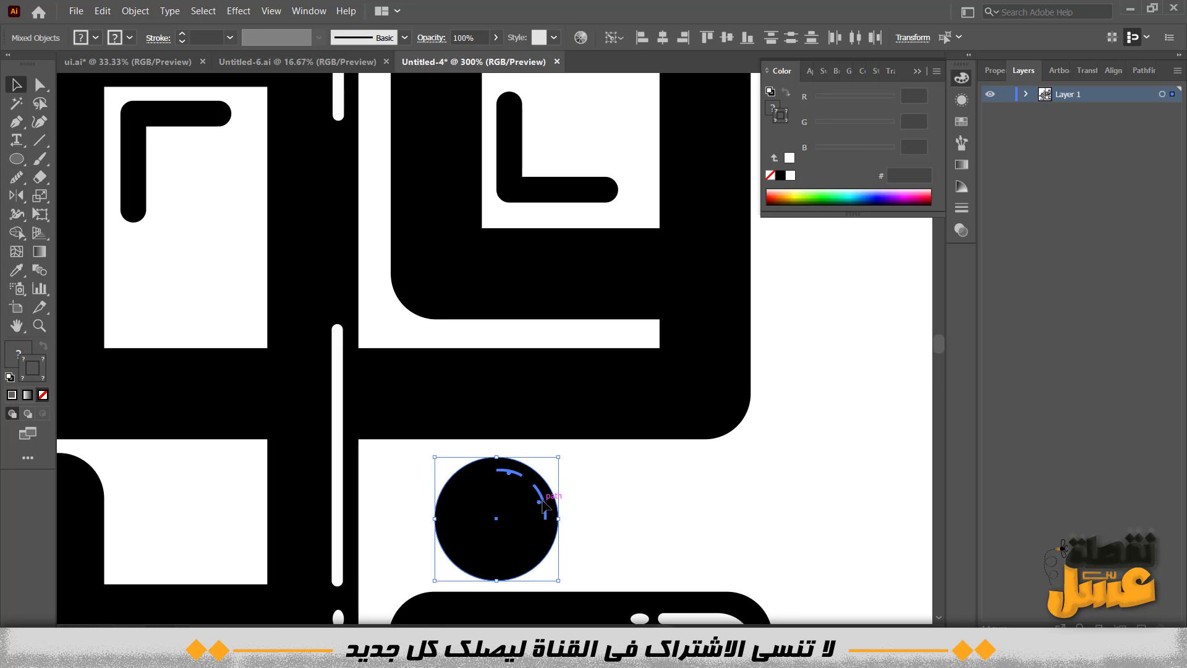
Bring the one-dot letter's circle and arcs to the front, and send the circle behind its arc highlights
right_click(542, 506)
left_click(698, 433)
left_click(523, 502)
right_click(527, 504)
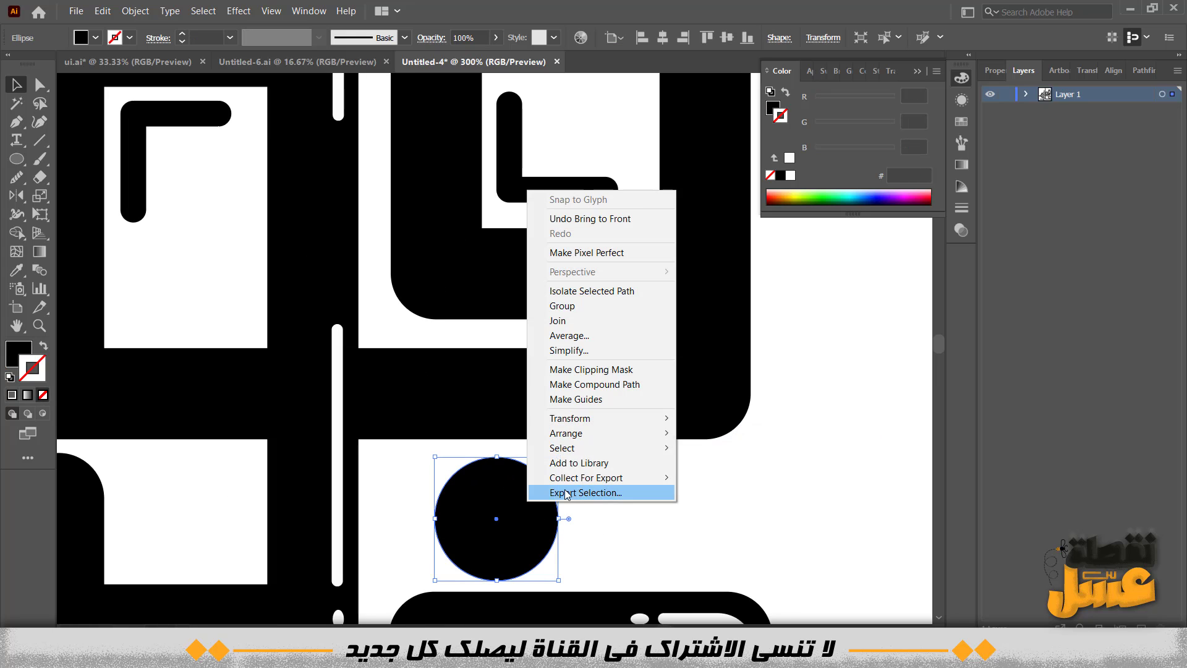
left_click(699, 479)
left_click(679, 516)
Draw two straight diagonal white 3 pt highlight lines with the Pen tool, along the zigzag letter's middle and outer strokes
left_click_drag(718, 354, 674, 291)
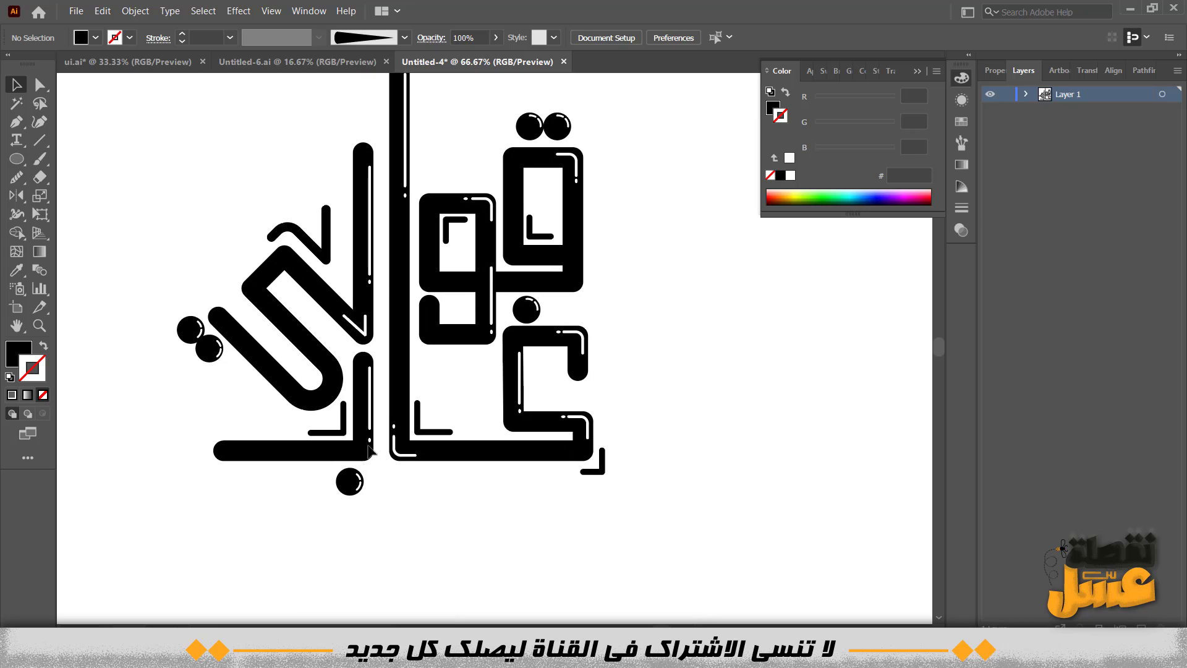
scroll(296, 431, "down", 2)
left_click_drag(230, 444, 318, 443)
key("ctrl+plus")
key("ctrl+plus")
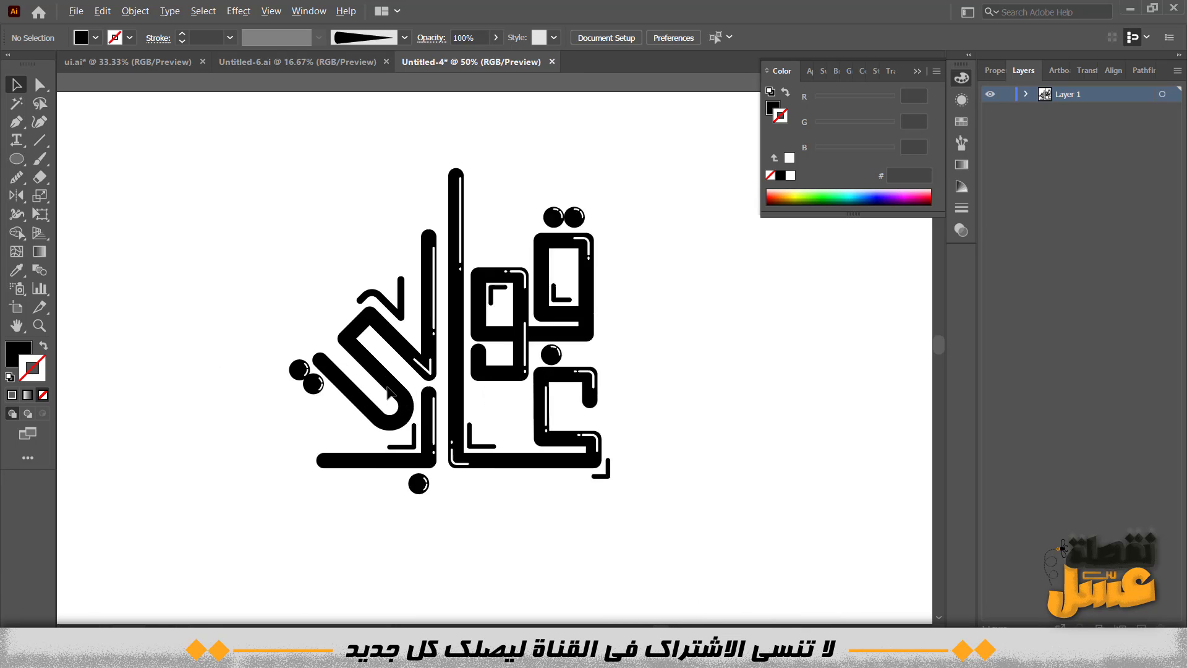
key("p")
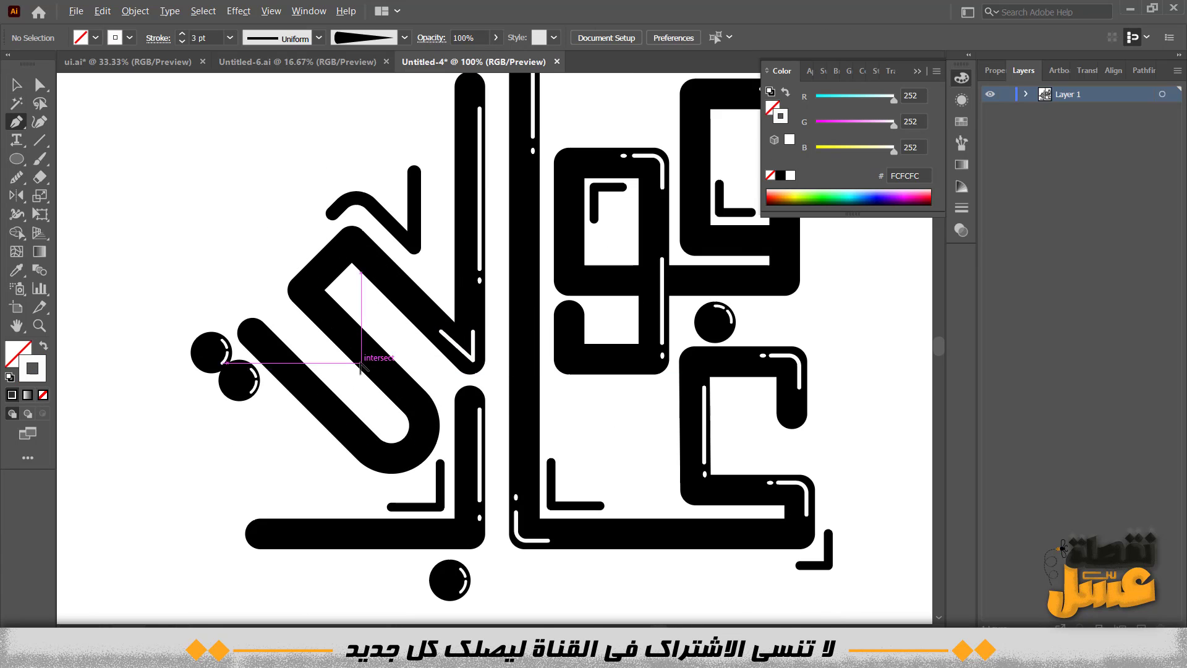
key("ctrl+plus")
left_click(325, 276)
left_click(443, 393)
left_click_drag(438, 402, 437, 400)
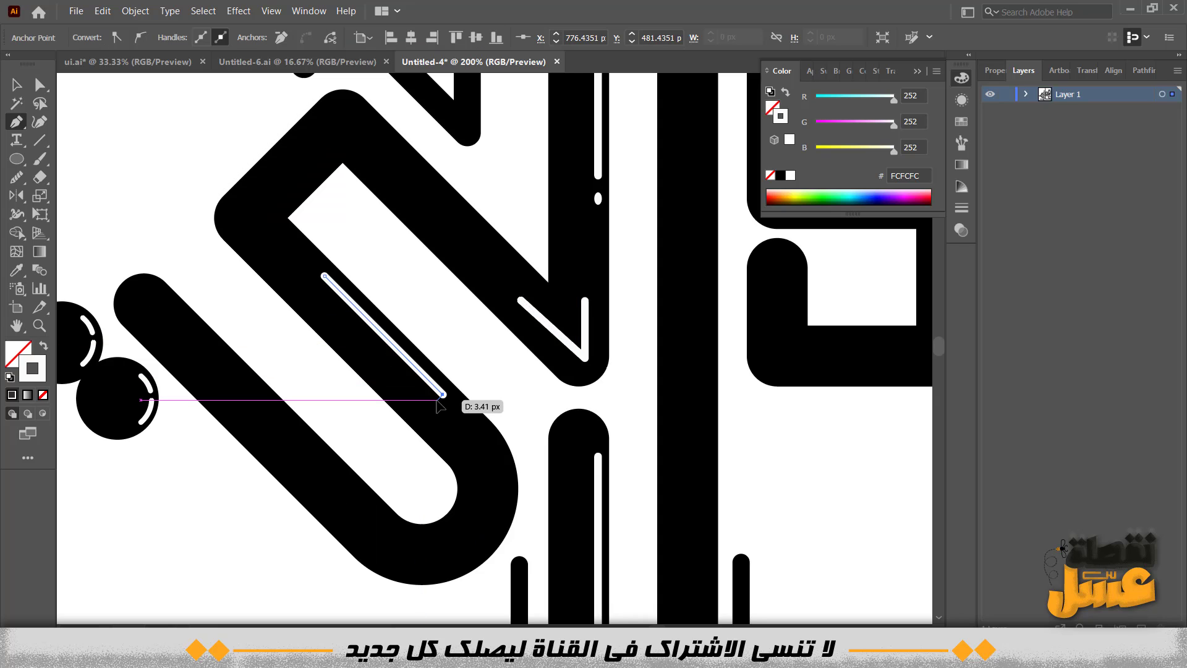
left_click(160, 296)
left_click(267, 402)
left_click(16, 84)
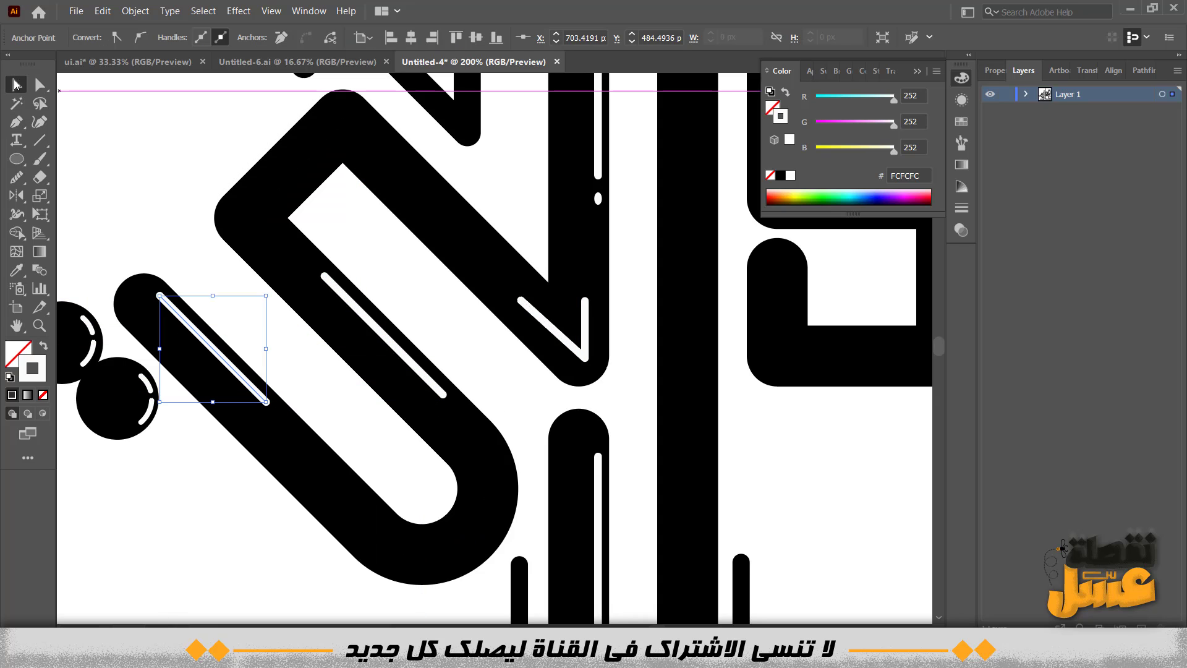
left_click(186, 119)
Copy a white dot highlight to the lower end of the middle stroke's diagonal line and rotate it to follow the line
left_click_drag(599, 201, 461, 413)
scroll(457, 414, "up", 3)
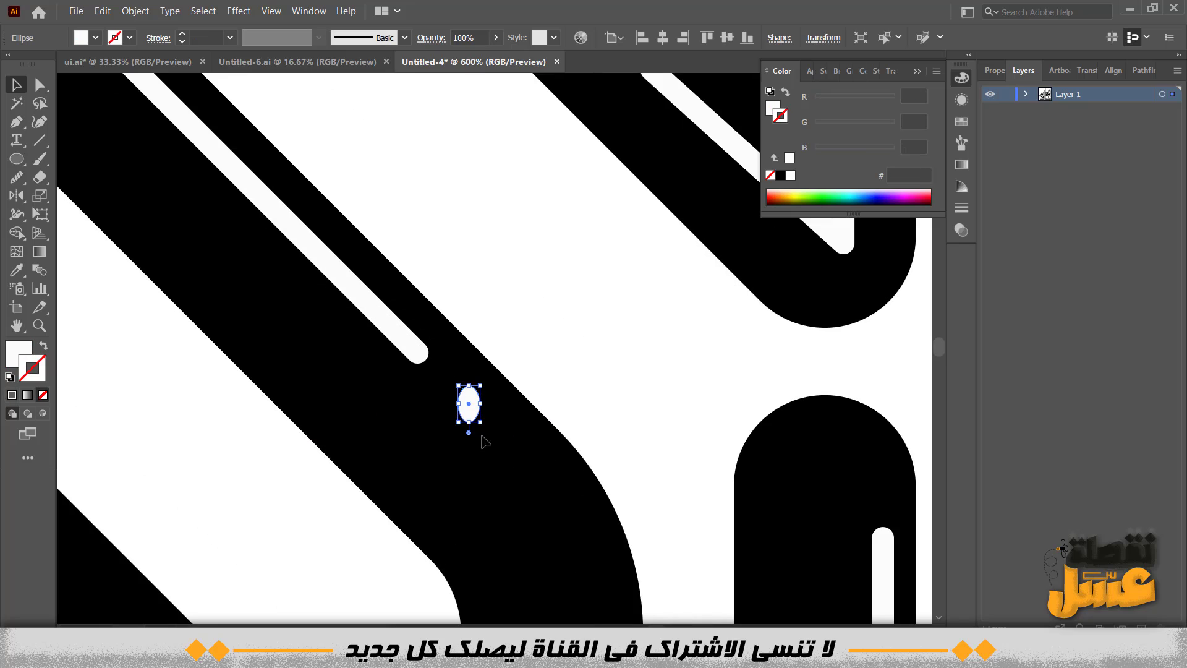
key("ctrl+shift+a")
key("ctrl+minus")
key("ctrl+minus")
key("ctrl+minus")
key("ctrl+minus")
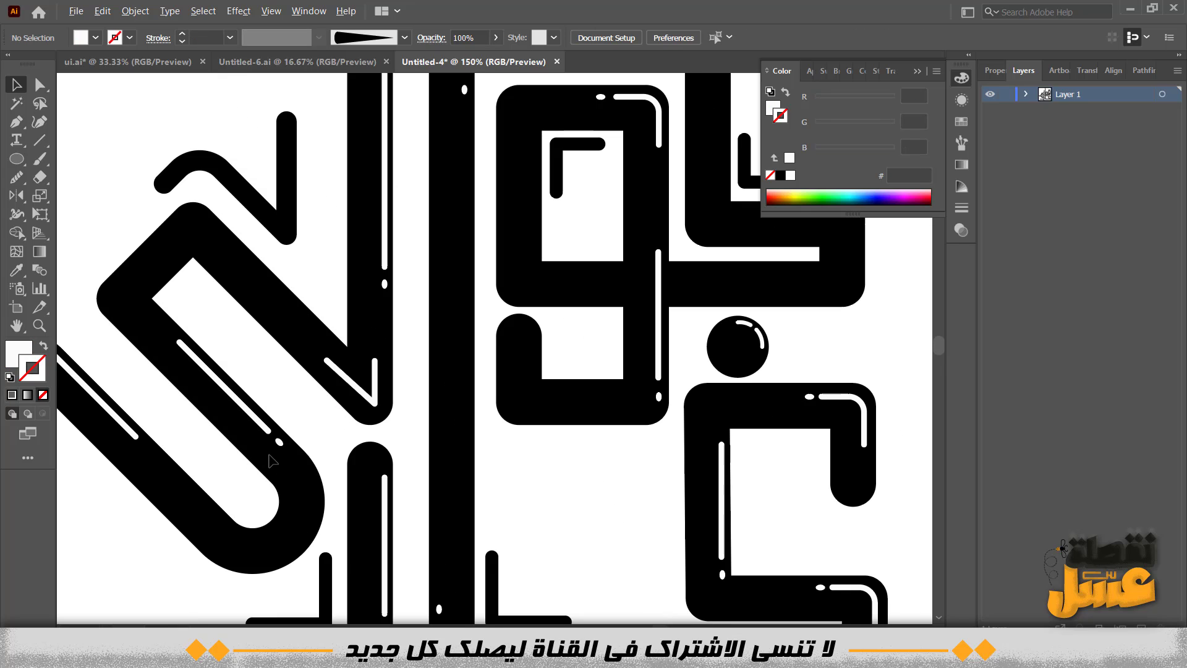
Place copies of the tilted white dot at the zigzag letter's V-shaped corner highlight and on its outer stroke
left_click(328, 437)
left_click_drag(329, 437, 522, 471)
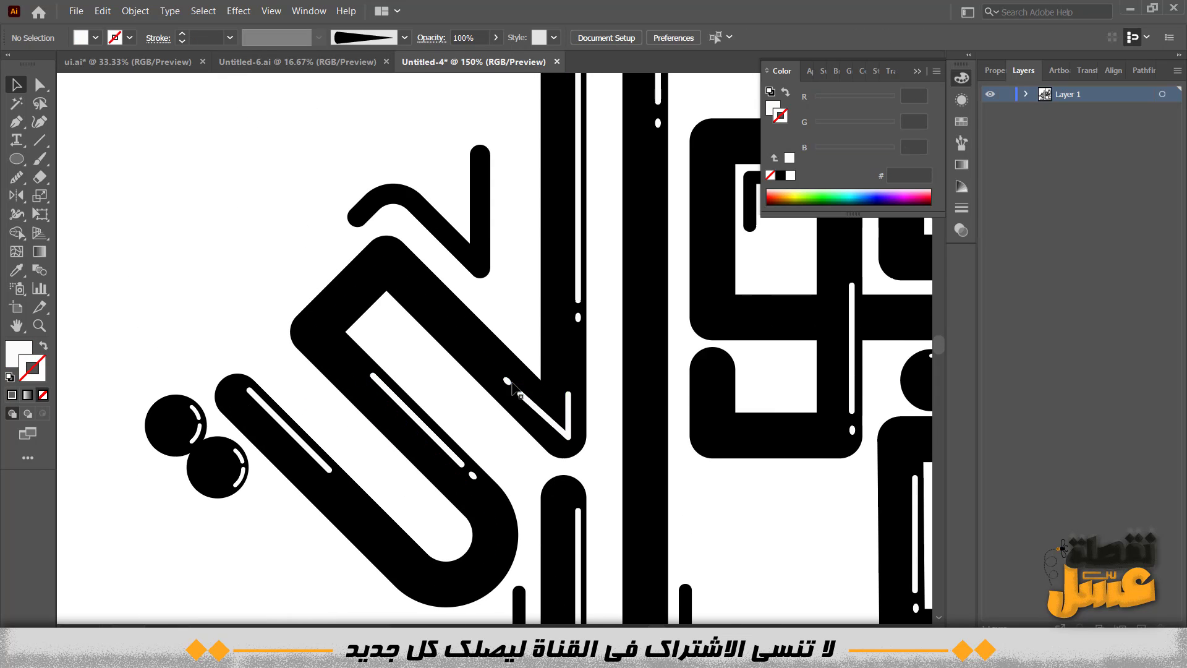
mouse_move(508, 383)
left_mouse_down()
mouse_move(352, 503)
mouse_move(251, 405)
left_mouse_up()
key("ctrl+minus")
key("ctrl+minus")
key("ctrl+minus")
key("ctrl+minus")
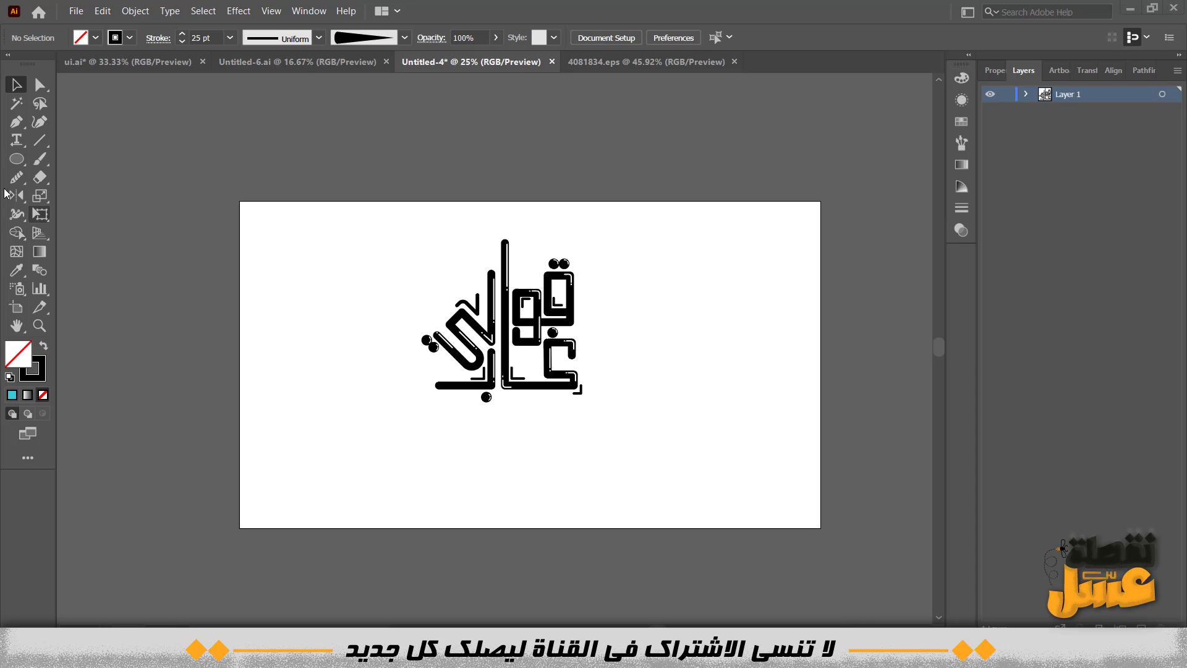
Add a text object beneath the lettering and enlarge it to about 165 pt
key("t")
left_click(541, 447)
key("ctrl+plus")
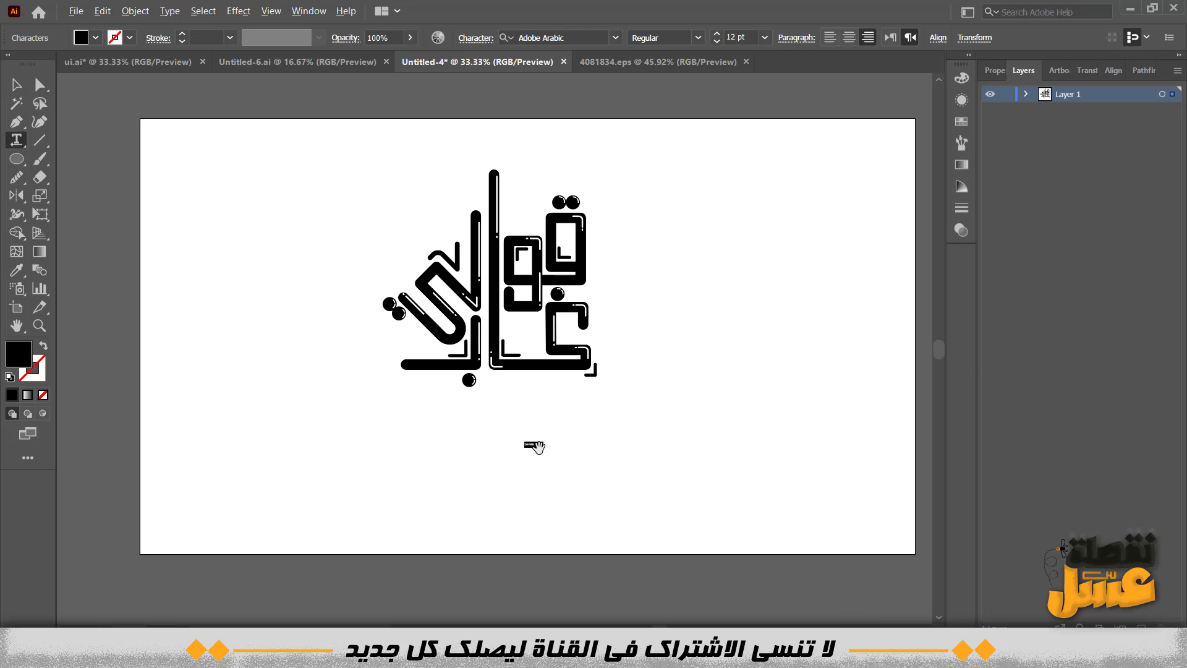
left_click(17, 84)
key("ctrl+plus")
key("ctrl+plus")
left_click_drag(567, 456, 814, 533)
Replace the placeholder text with "مش فاكرة شكله"
double_click(574, 455)
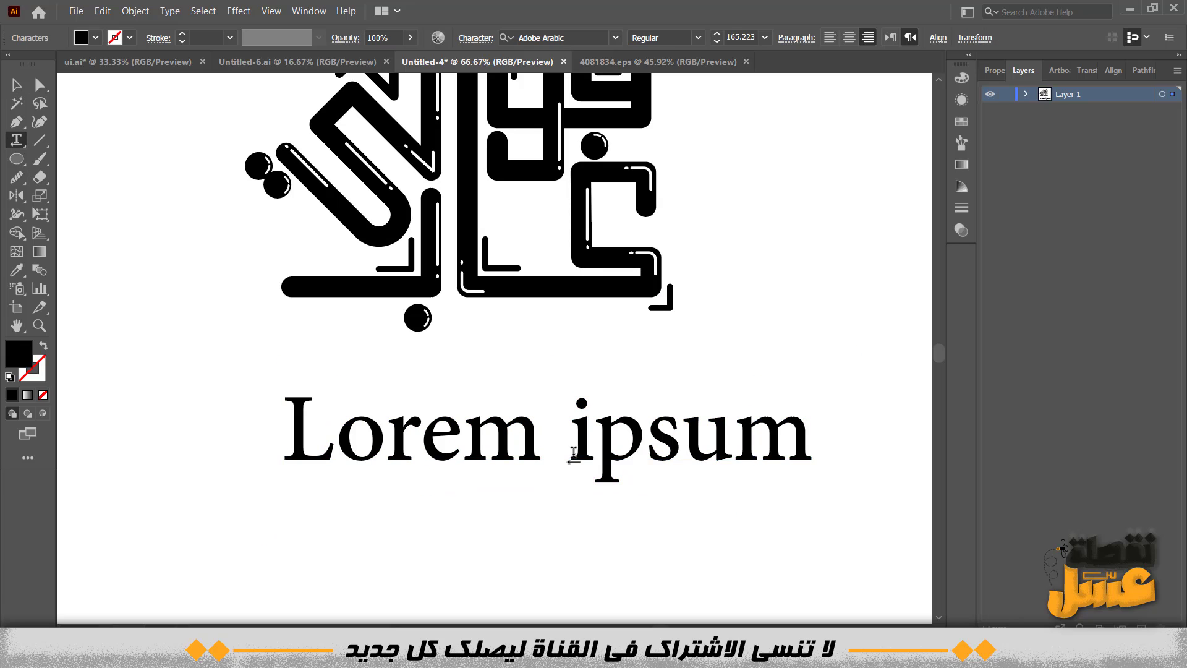
triple_click(573, 455)
type("مش فاكر")
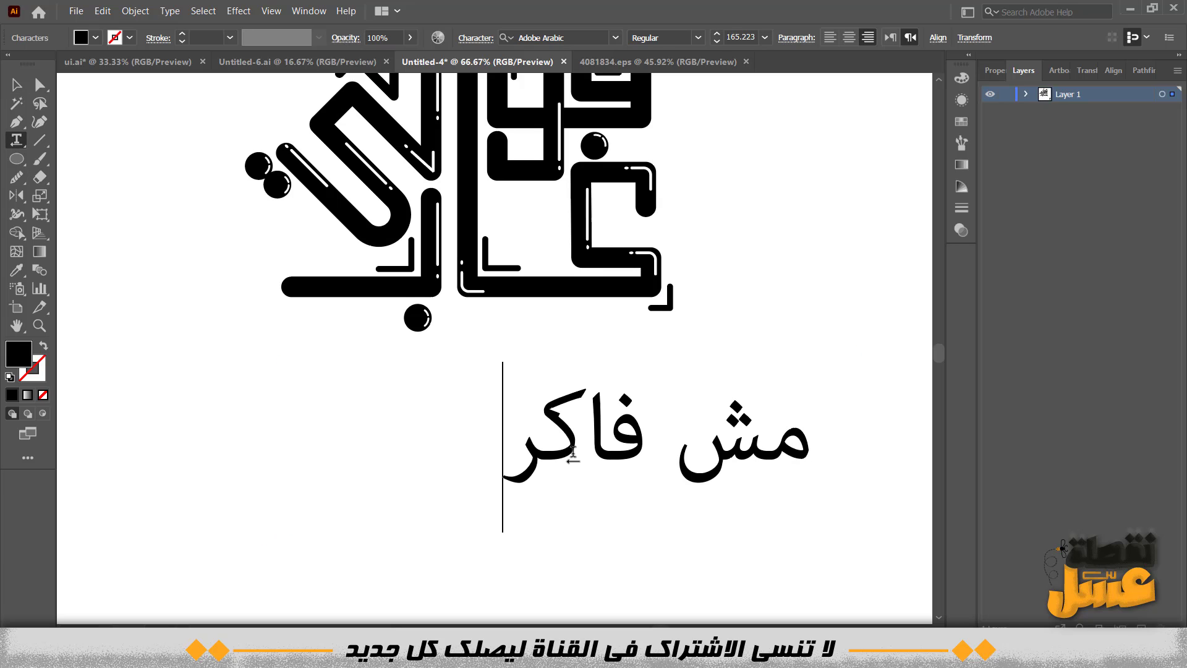
type("ة شكله")
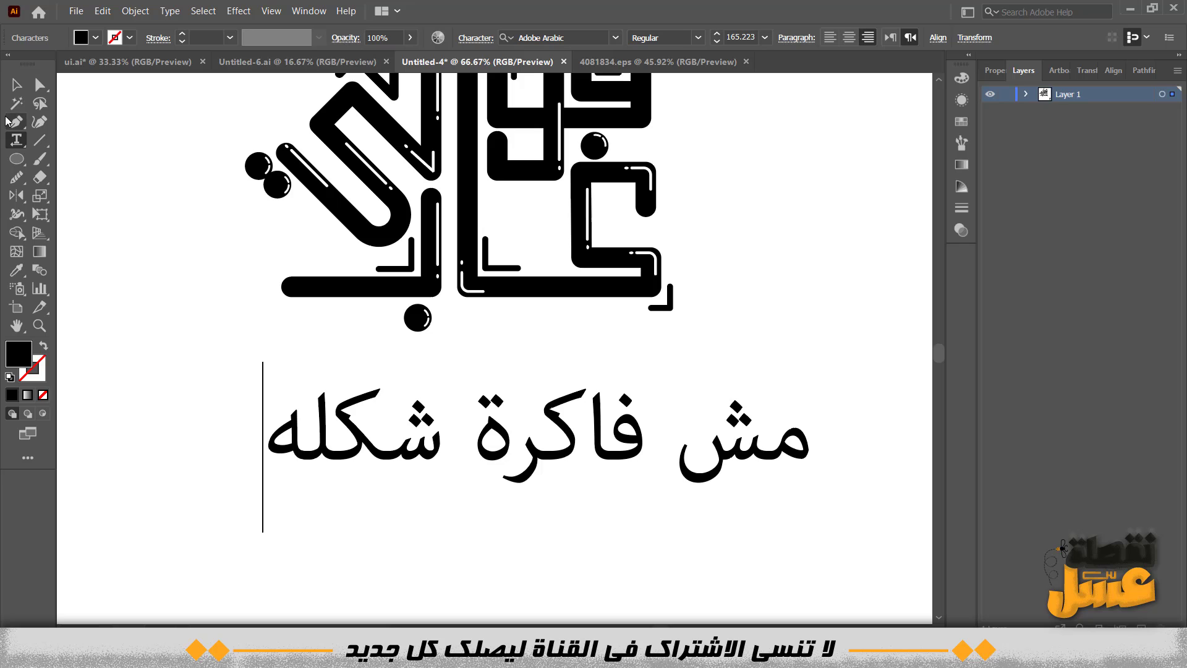
Set the caption's font to (A) Arslan Wessam B
left_click(16, 103)
triple_click(516, 436)
left_click(616, 38)
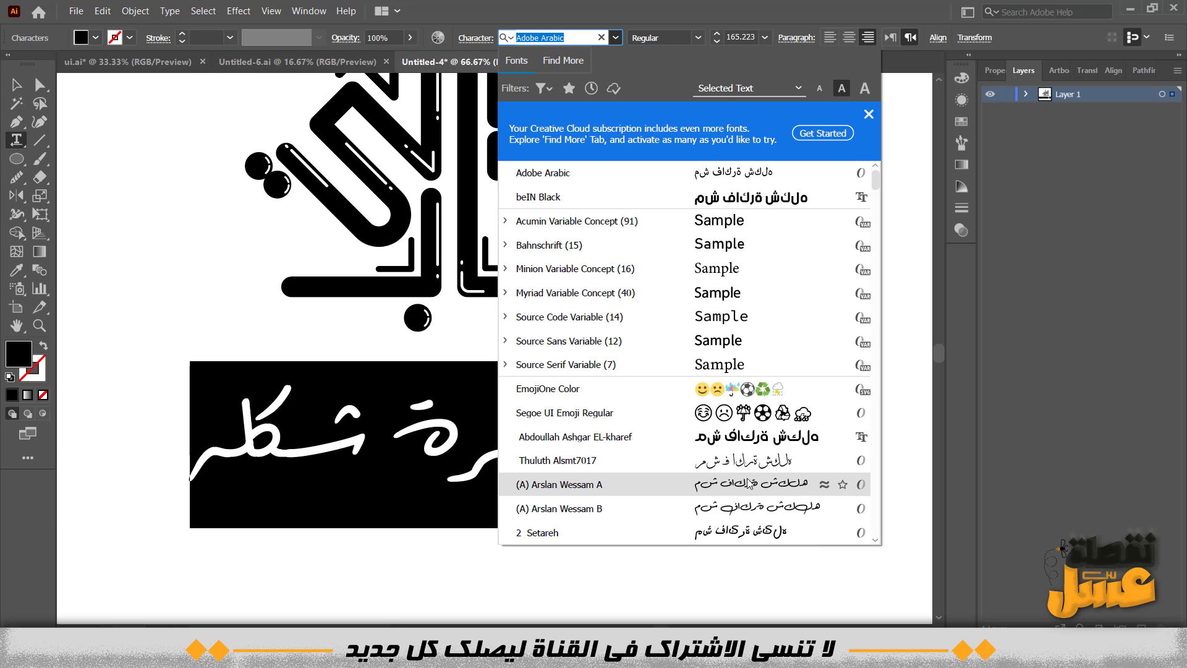
left_click(765, 507)
left_click(16, 84)
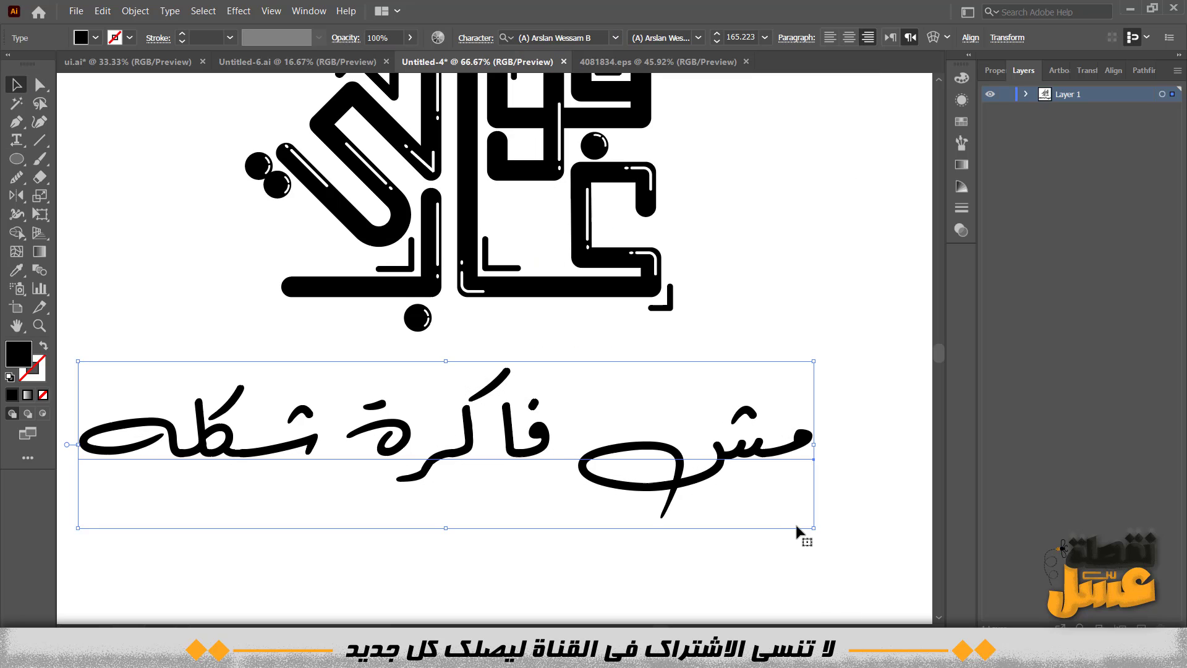
Reduce the caption to about 90 pt and fit it beneath the baseline across the lettering's width
left_click_drag(813, 527, 565, 382)
left_click(725, 409)
scroll(725, 409, "down", 1)
left_click_drag(778, 367, 692, 480)
left_click(517, 500)
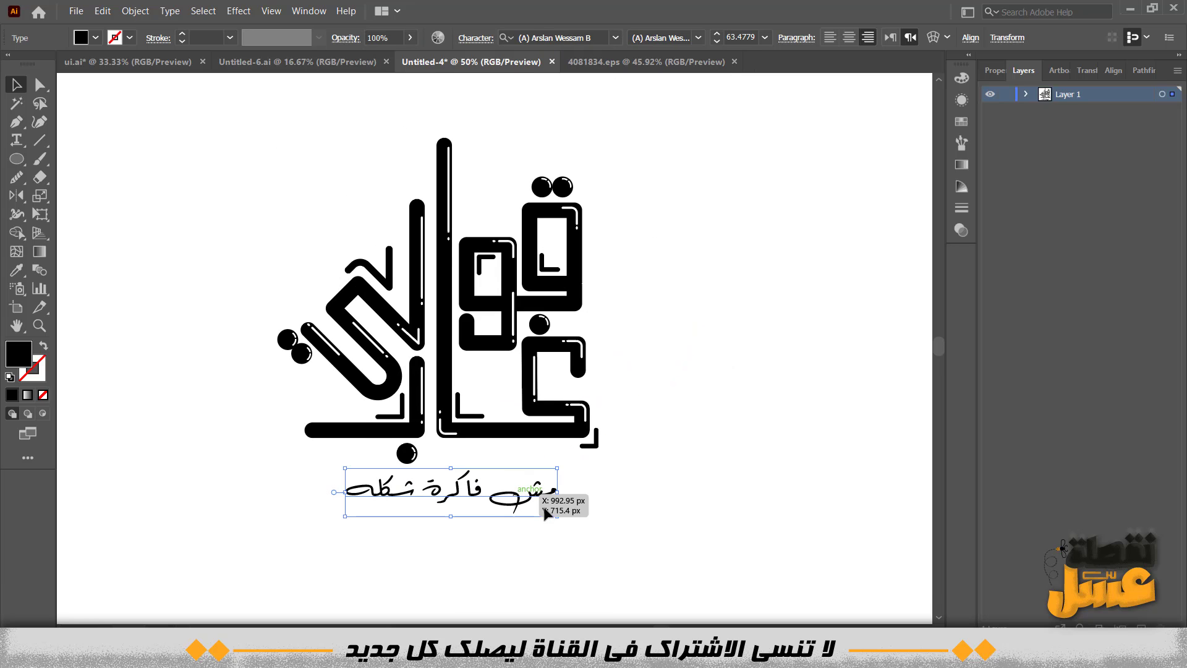
left_click_drag(557, 517, 604, 543)
left_click(675, 476)
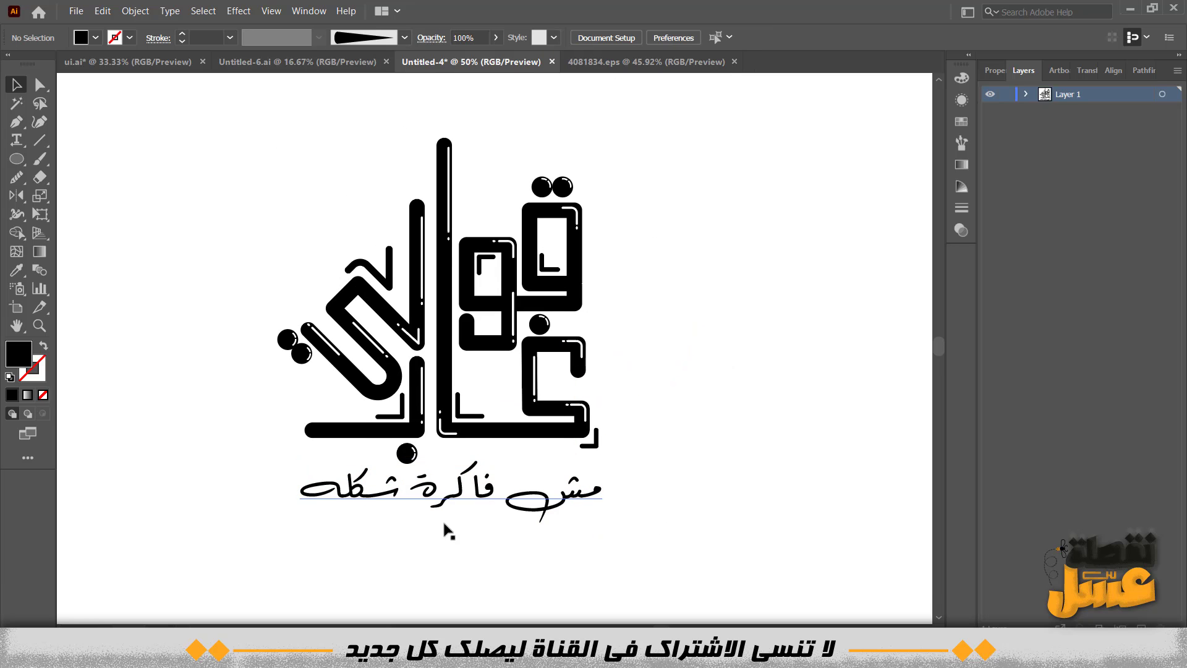
Shrink the caption to about 54 pt and tuck it under the baseline beside the lowest circle
left_click(430, 505)
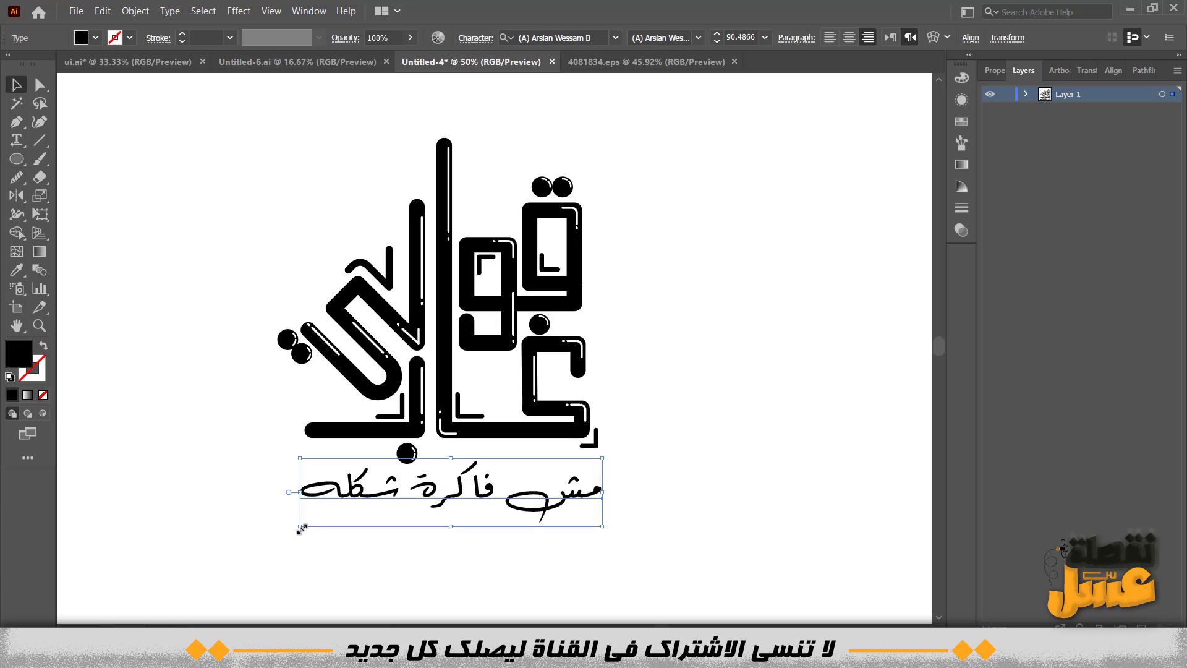
left_click_drag(302, 529, 423, 494)
left_click(719, 478)
left_click(488, 458)
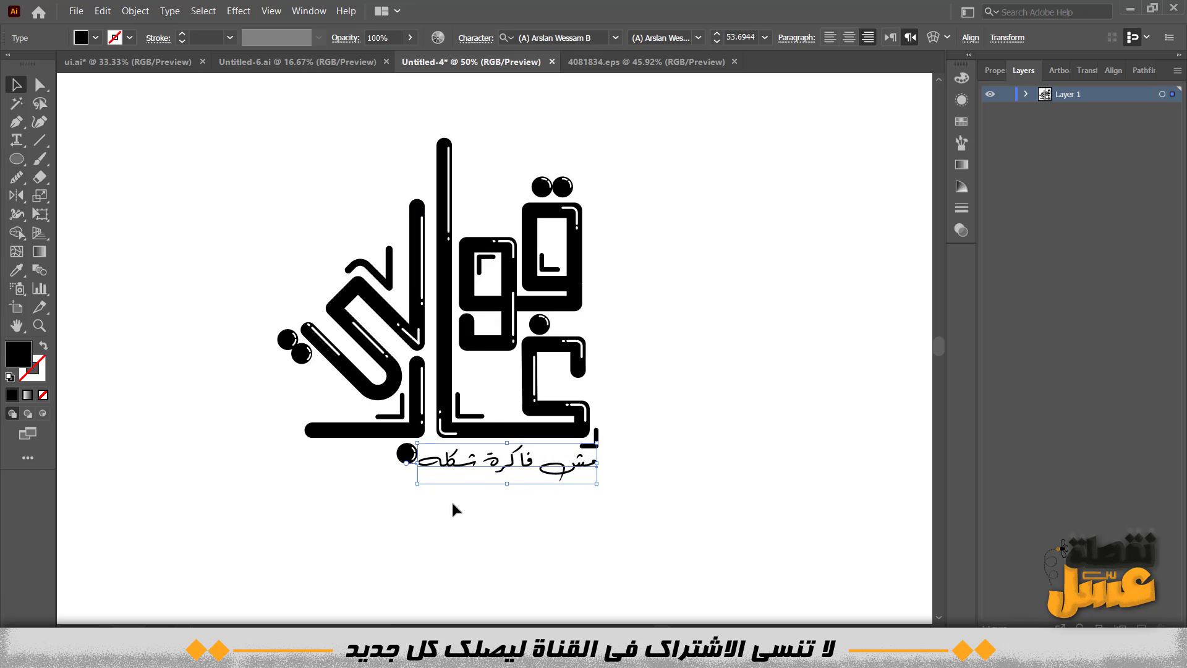
left_click(498, 495)
left_click(512, 465)
left_click_drag(514, 473, 518, 475)
left_click(495, 498)
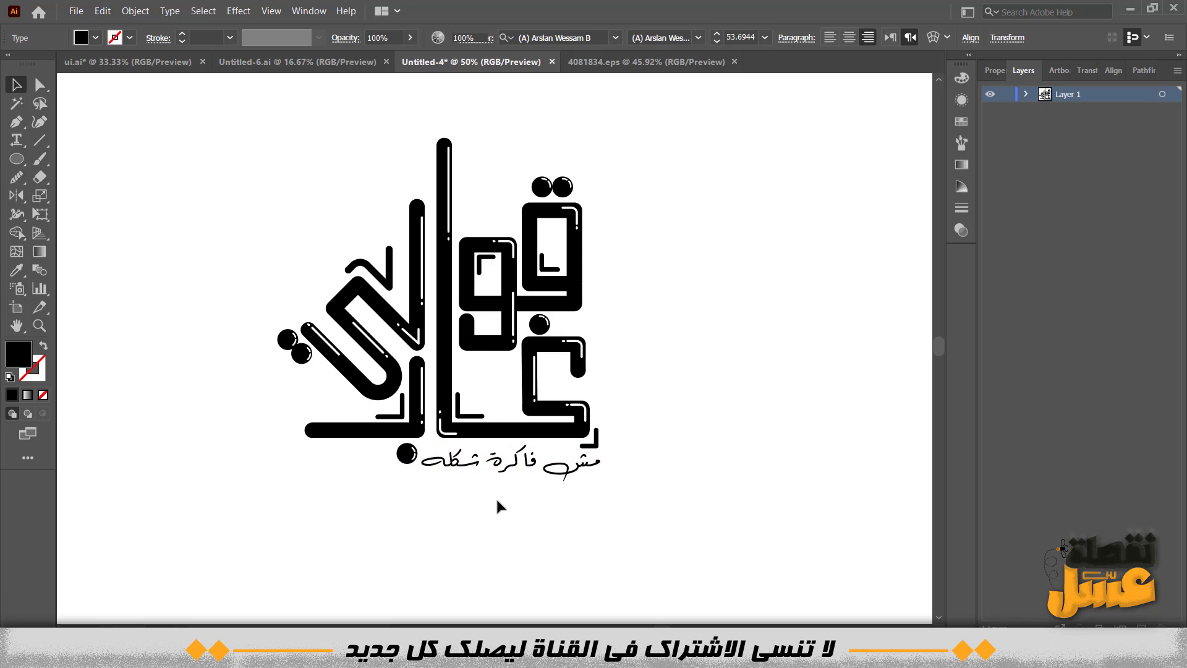
Duplicate the whole lettering with its caption onto the empty area outside the artboard
scroll(263, 447, "down", 1)
scroll(263, 447, "down", 1)
left_click_drag(245, 488, 510, 277)
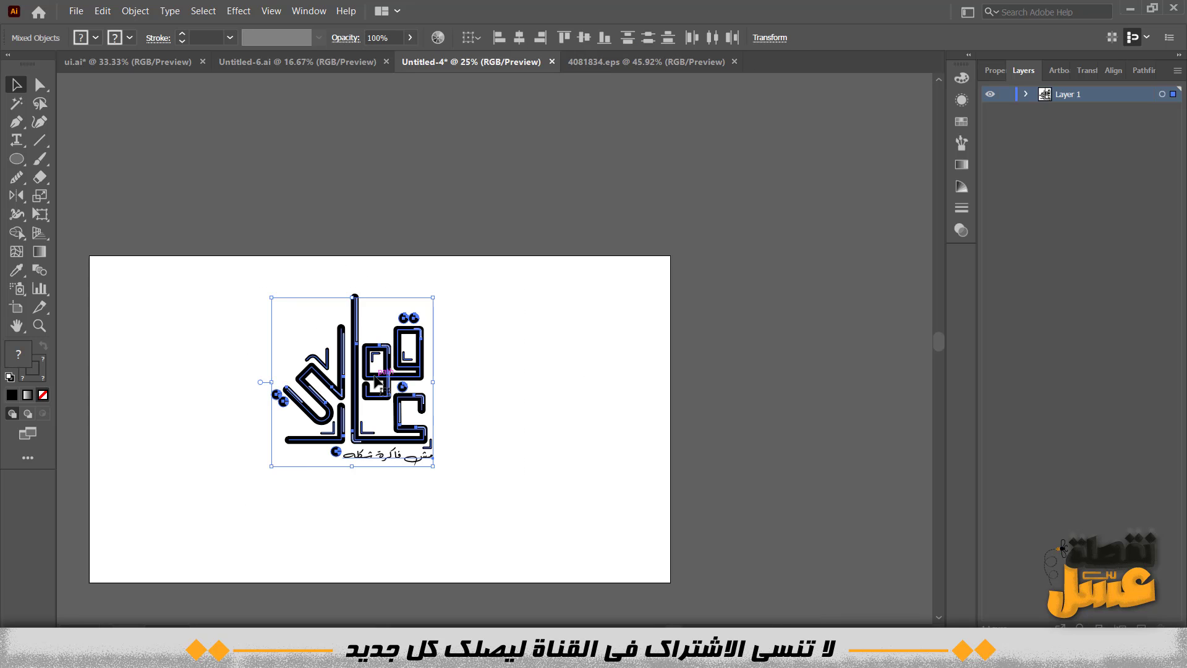
left_click_drag(376, 377, 841, 172)
left_click(705, 260)
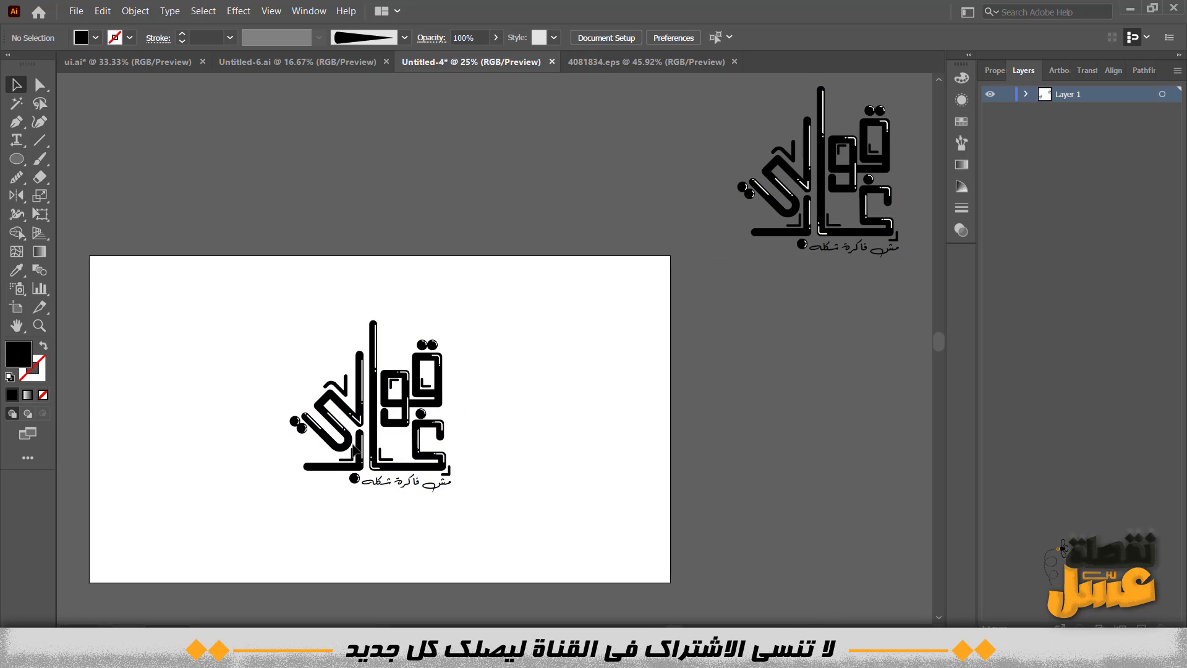
Create a layer beneath Layer 1 and draw a yellow FFDA00 rectangle on it behind the two-dot letter's opening
scroll(381, 366, "up", 2)
key("ctrl+l")
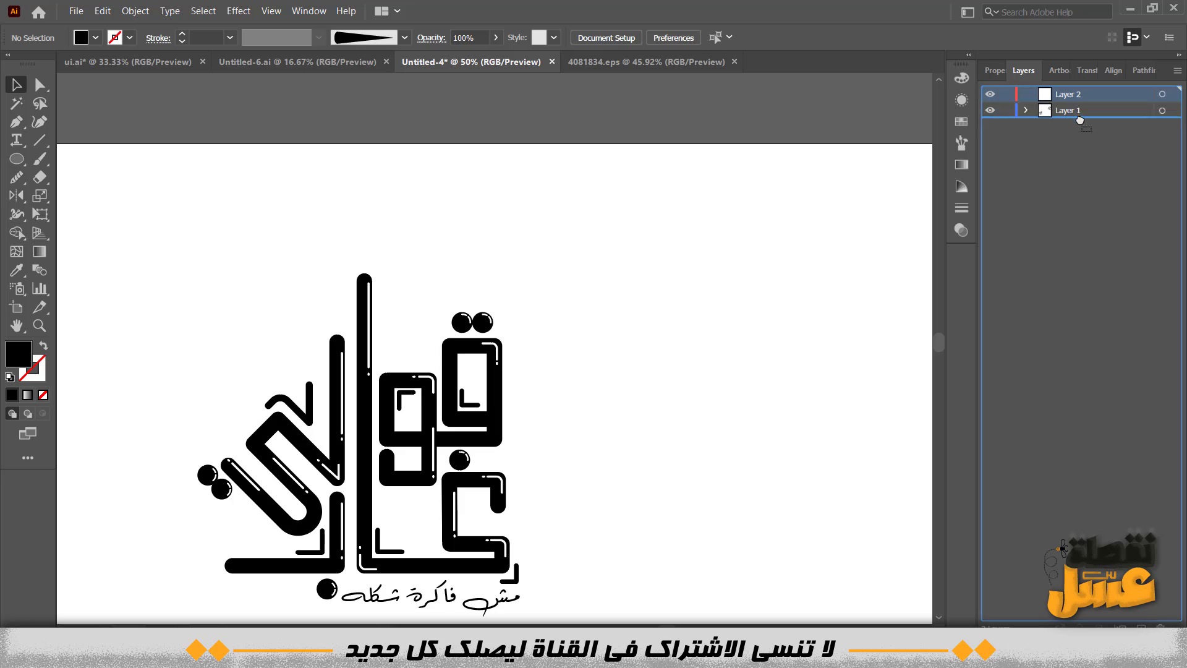
double_click(27, 357)
left_click(586, 222)
left_click_drag(609, 320, 627, 393)
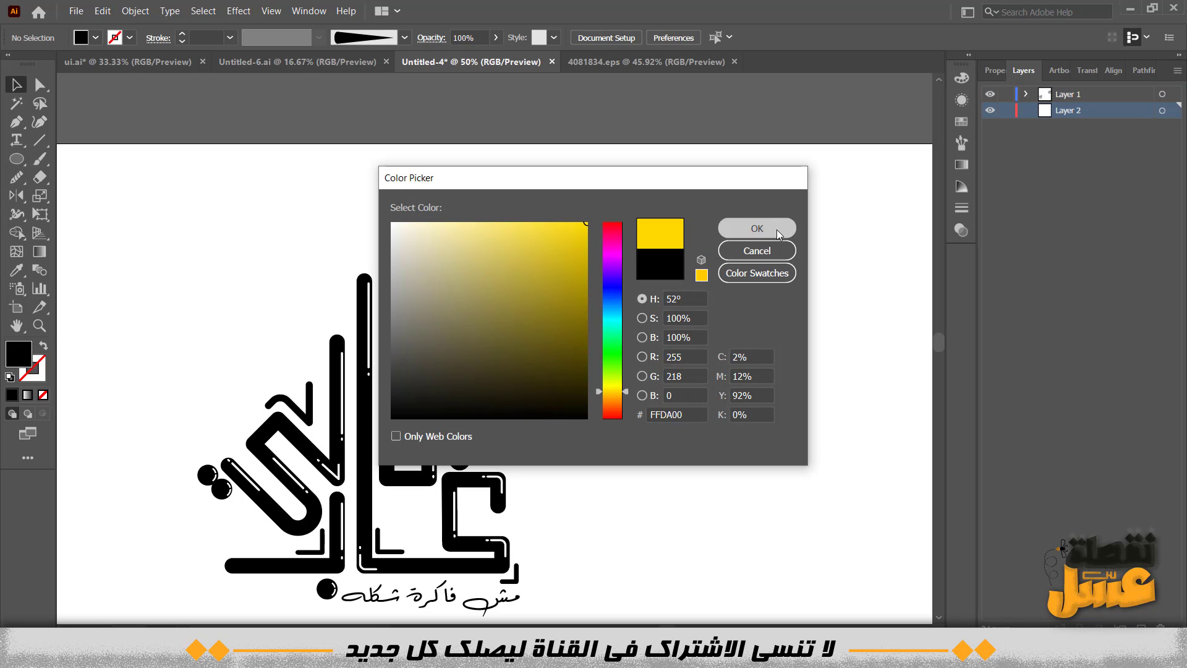
left_click(757, 228)
key("m")
left_click_drag(450, 420, 495, 345)
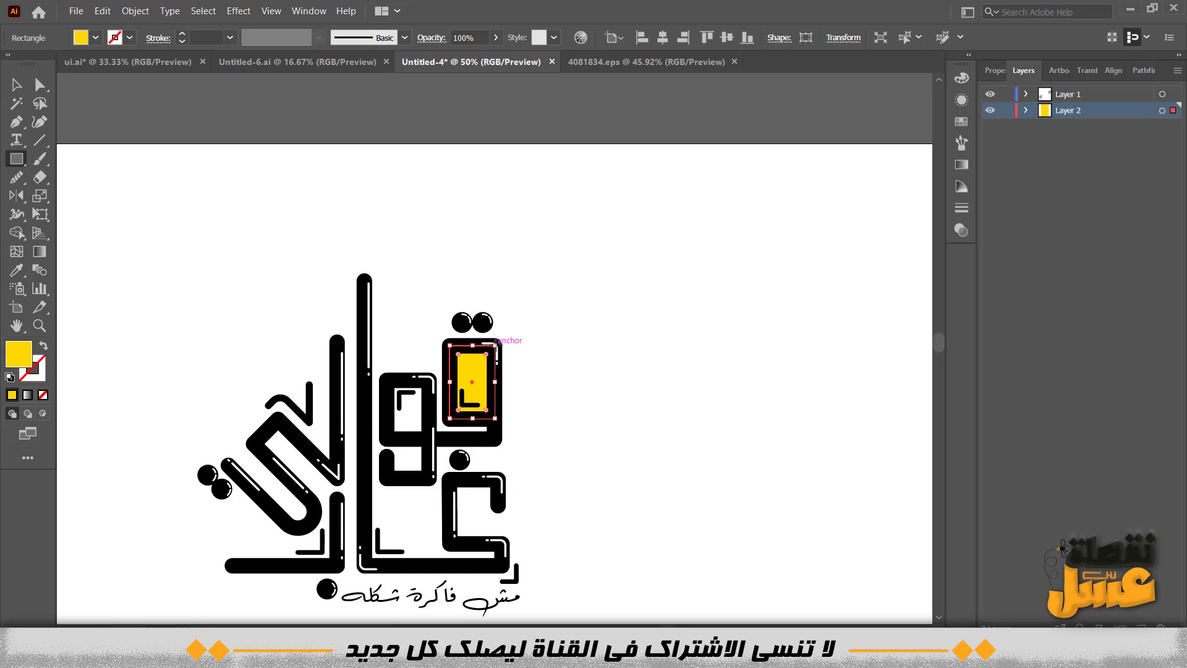
Recolour the rectangle in the two-dot letter's opening to cyan 00F9FF
double_click(16, 358)
left_click(616, 320)
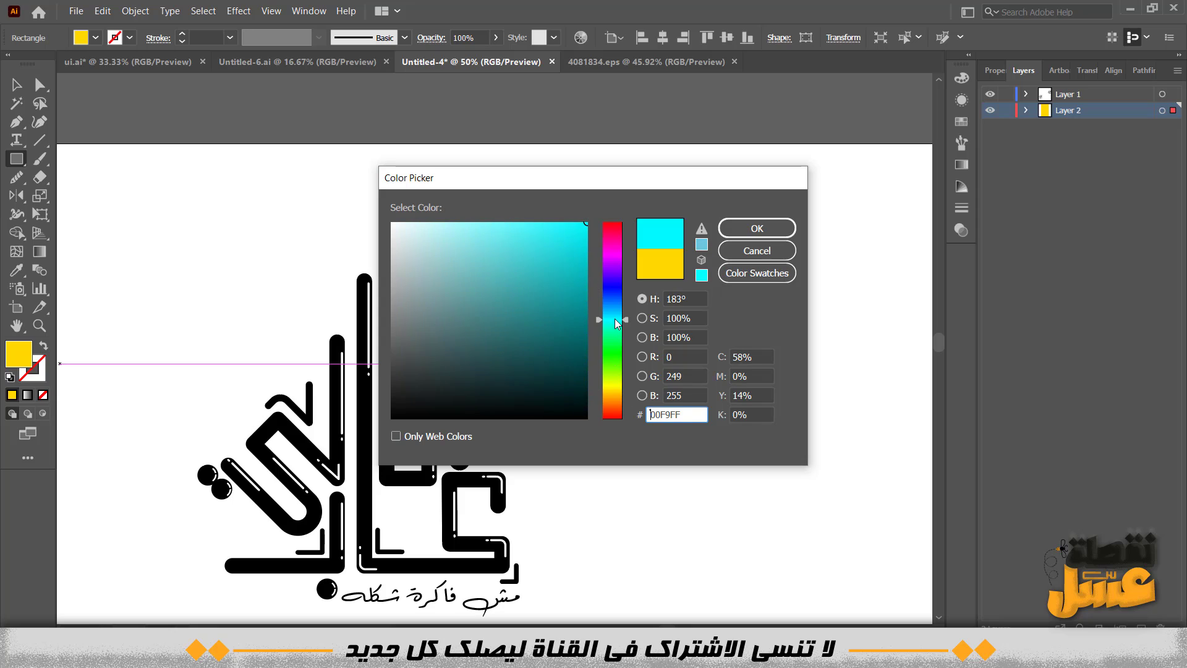
left_click(757, 228)
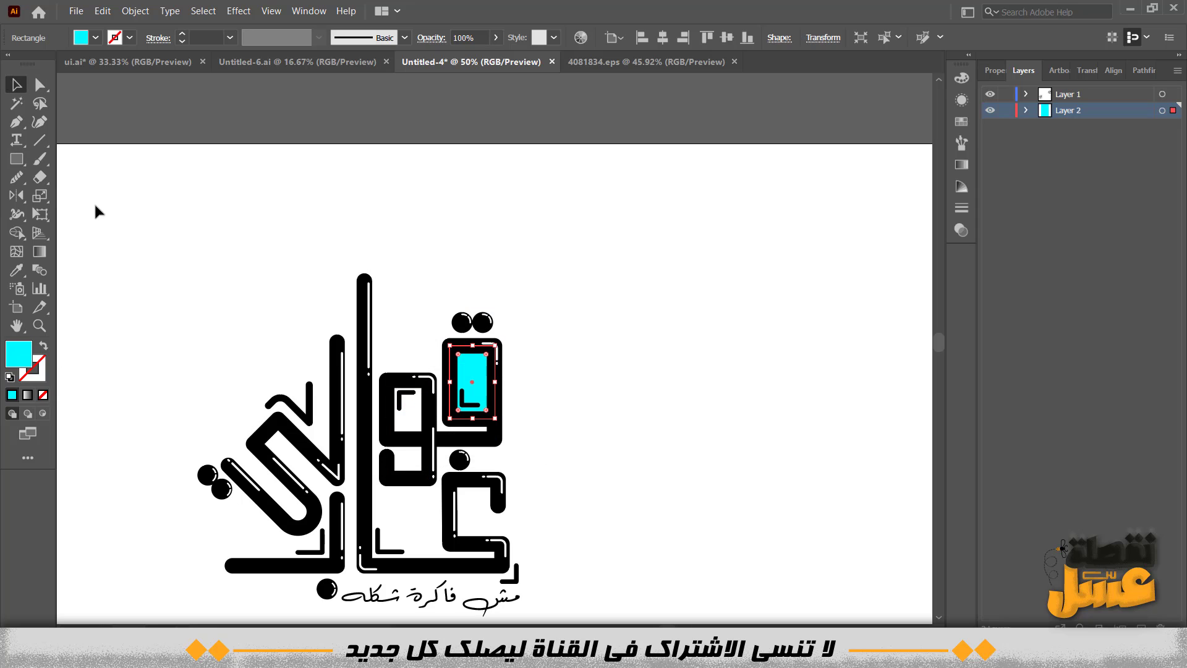
key("v")
left_click(117, 229)
Draw a rectangle behind the opening of the letter next to the two-dot letter and fill it with yellow FFE000
key("m")
mouse_move(387, 384)
left_mouse_down()
mouse_move(444, 391)
mouse_move(410, 435)
mouse_move(427, 435)
left_mouse_up()
double_click(24, 361)
left_click_drag(617, 378, 616, 390)
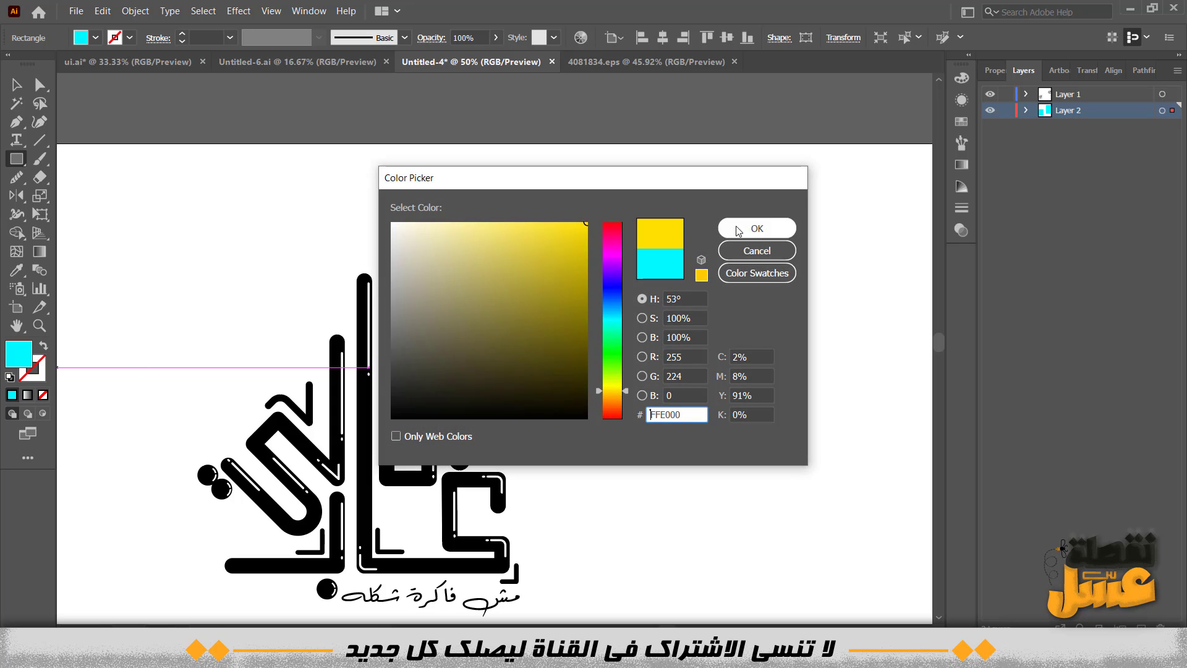
left_click(738, 229)
key("v")
left_click(187, 309)
left_click_drag(187, 310, 232, 235)
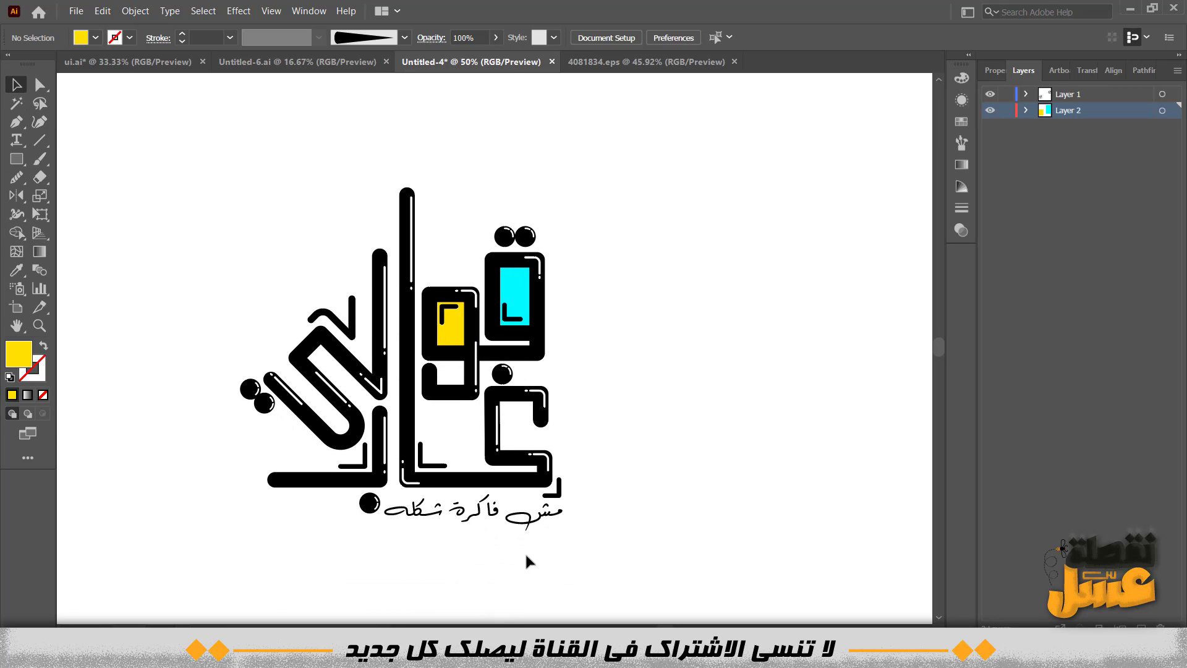
scroll(522, 536, "up", 4)
scroll(521, 535, "down", 4)
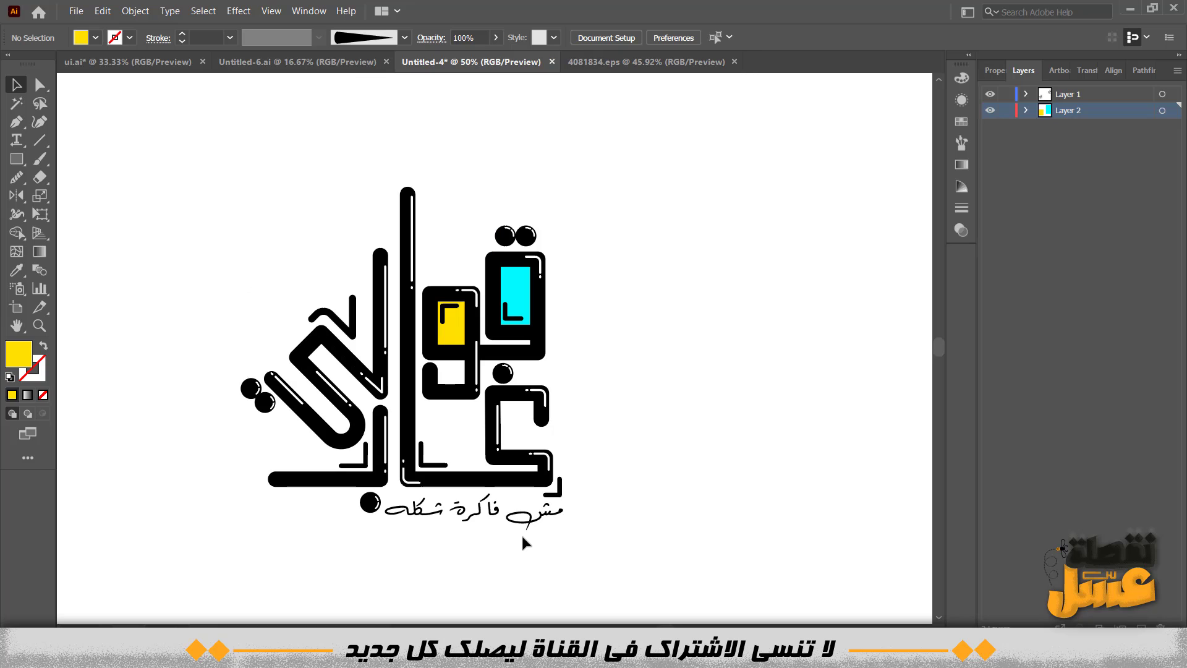
scroll(316, 526, "down", 1)
left_click_drag(251, 526, 614, 324)
left_click(615, 324)
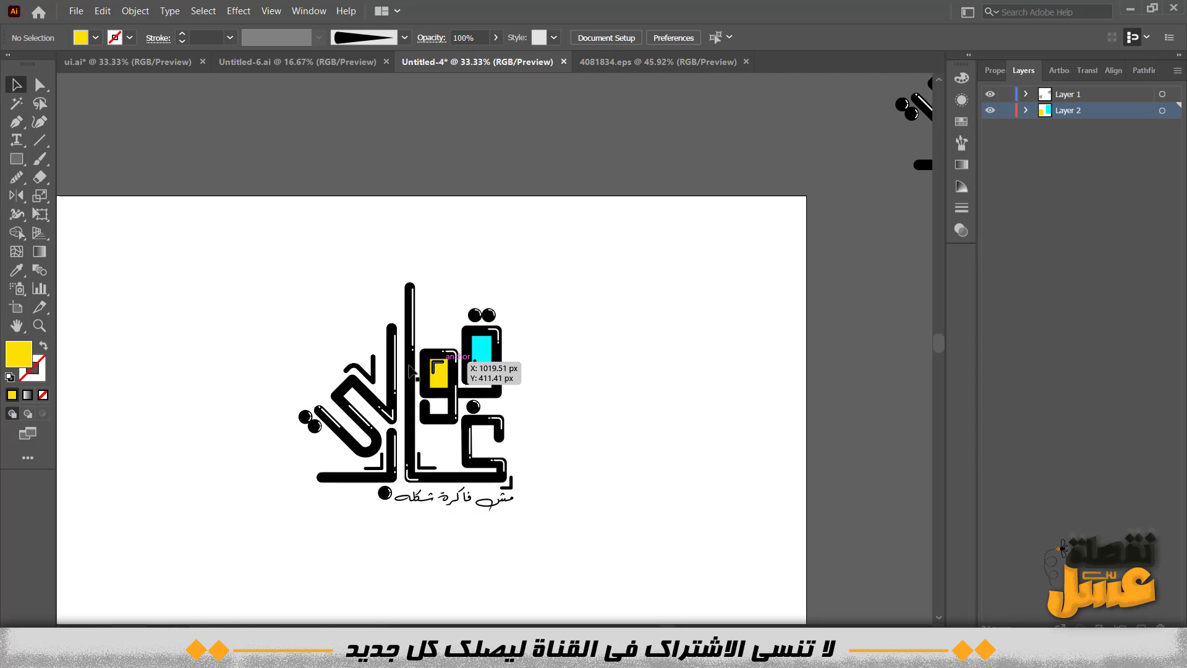
scroll(316, 548, "down", 1)
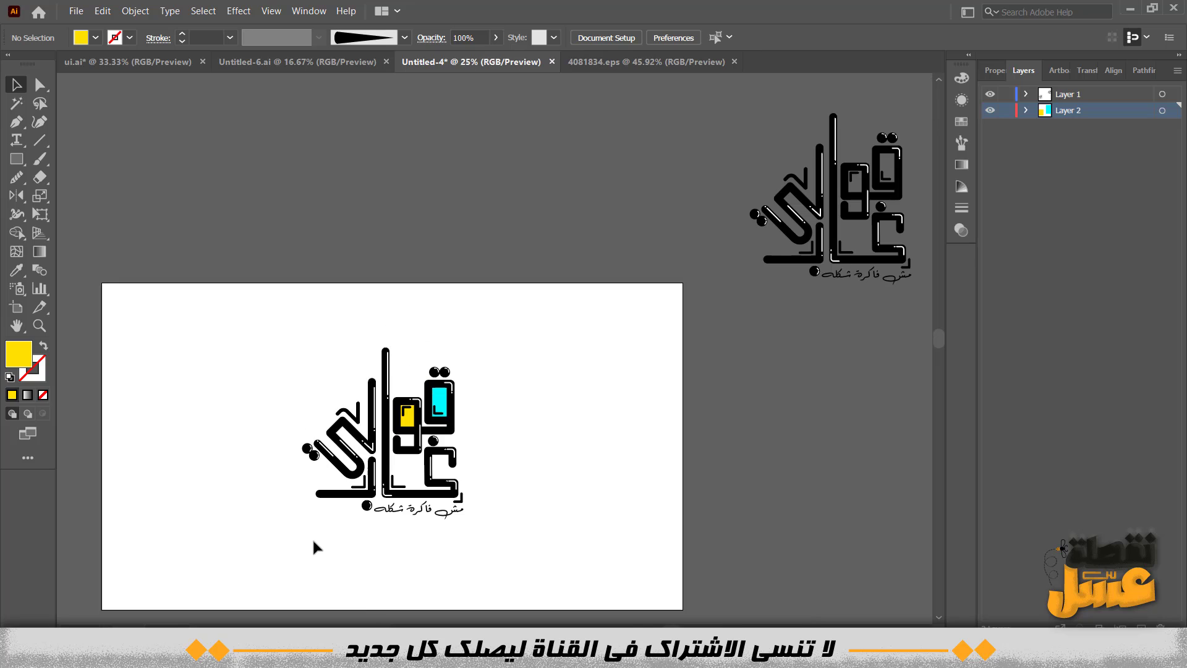